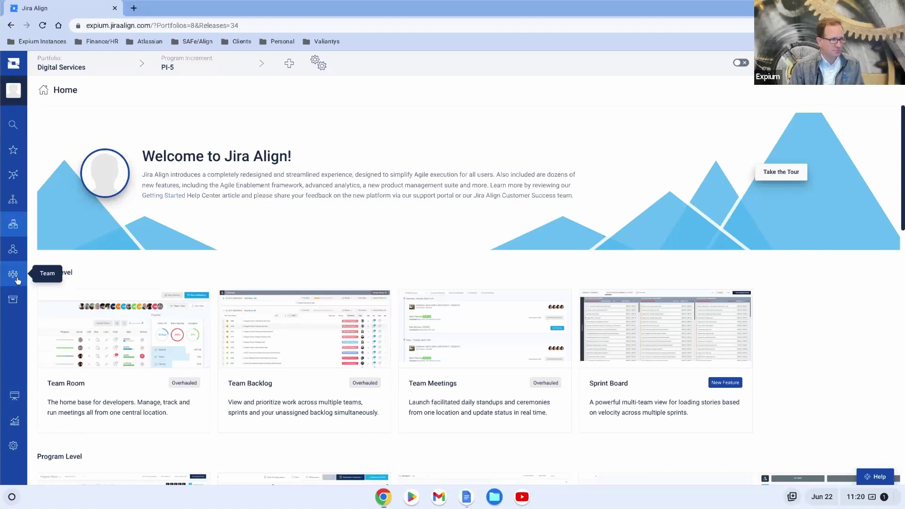
- Examine the navigation pages offered at the Program level and at the Solution level
click(14, 252)
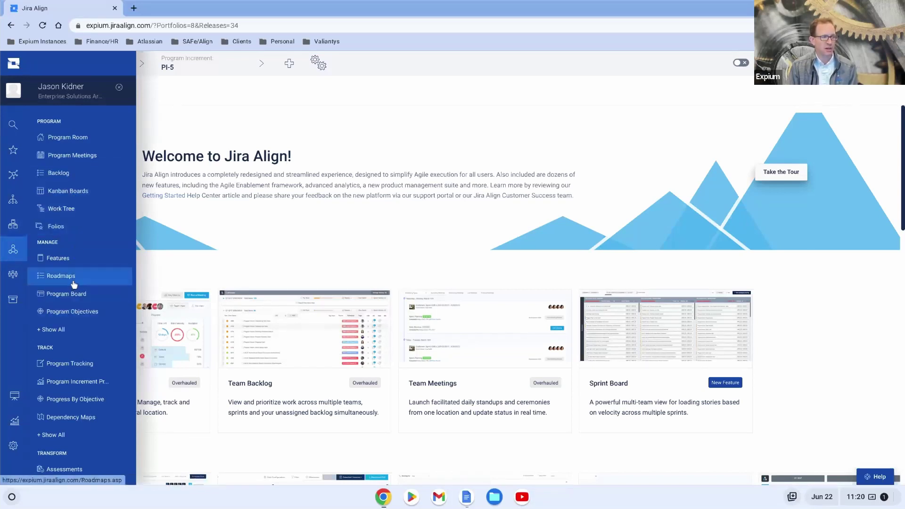
scroll(75, 369, down, 1)
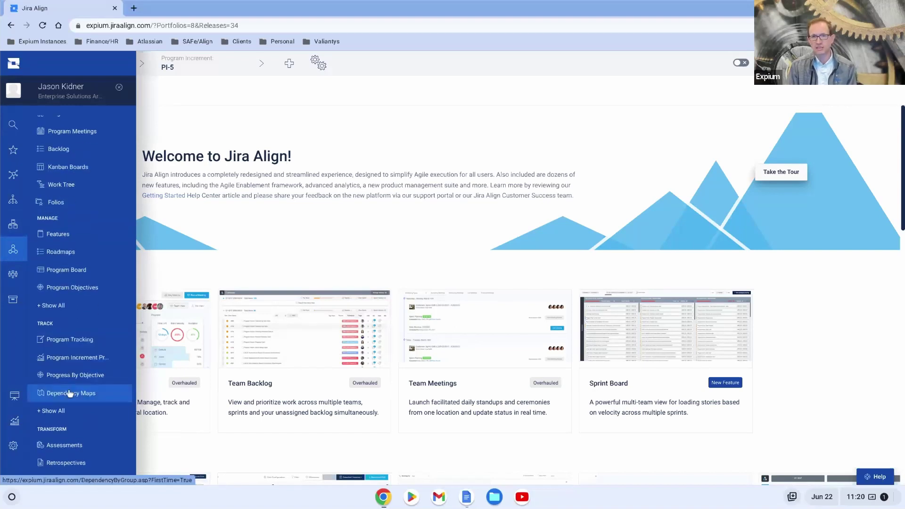
mouse_move(71, 394)
scroll(79, 393, down, 3)
scroll(78, 393, up, 4)
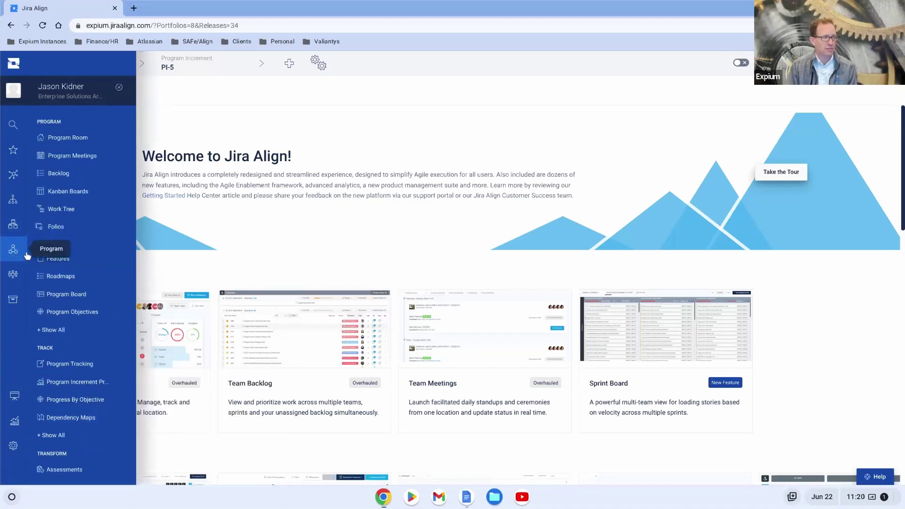
click(13, 228)
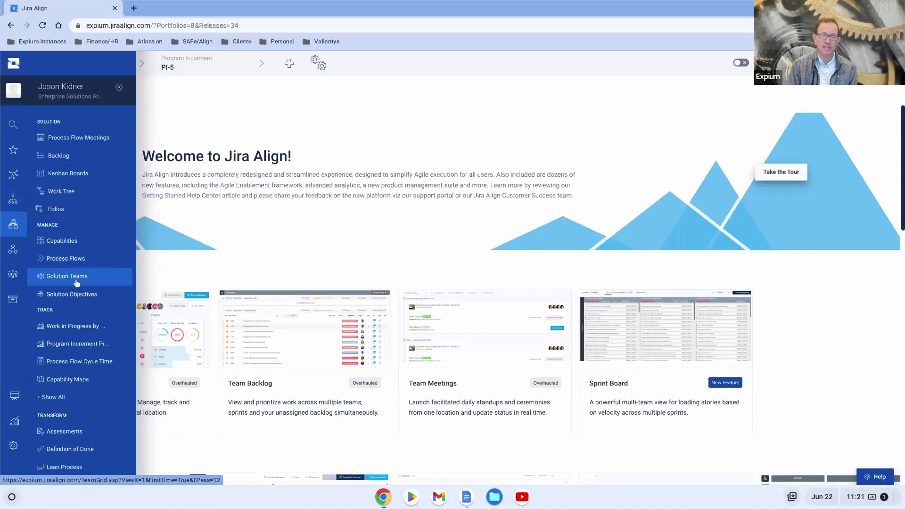
mouse_move(77, 282)
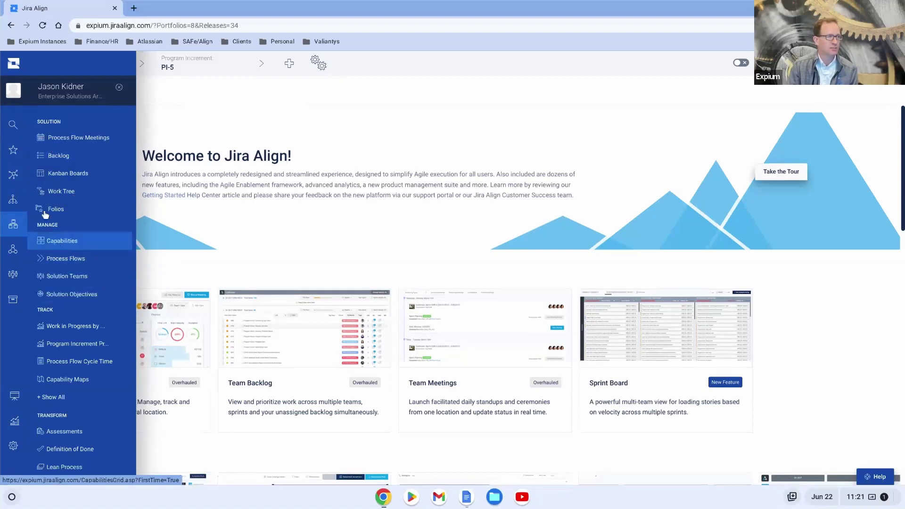
- Search the navigation pages for "backlog" and collapse the navigation menu
click(14, 128)
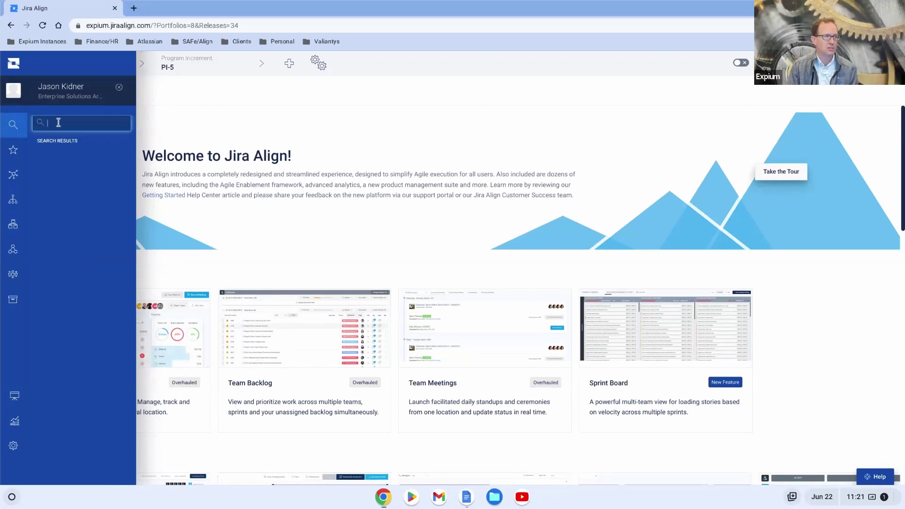
text(backlog)
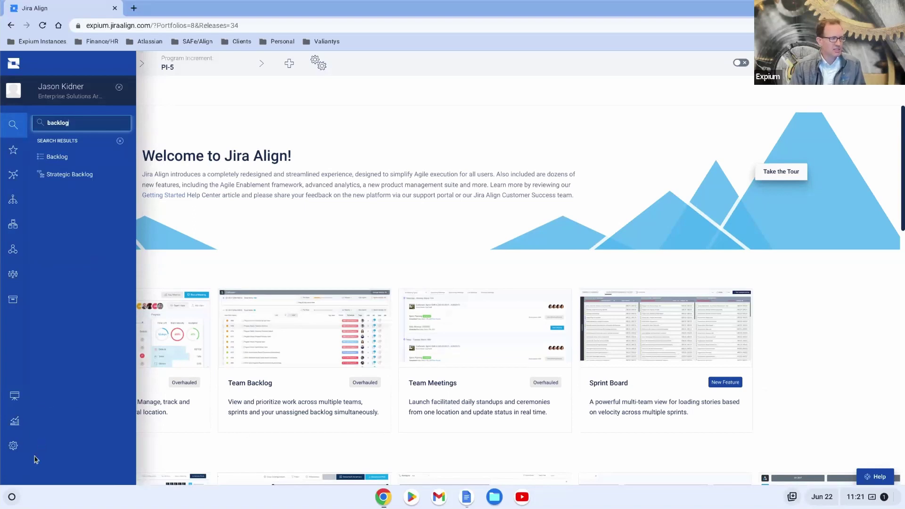
click(343, 133)
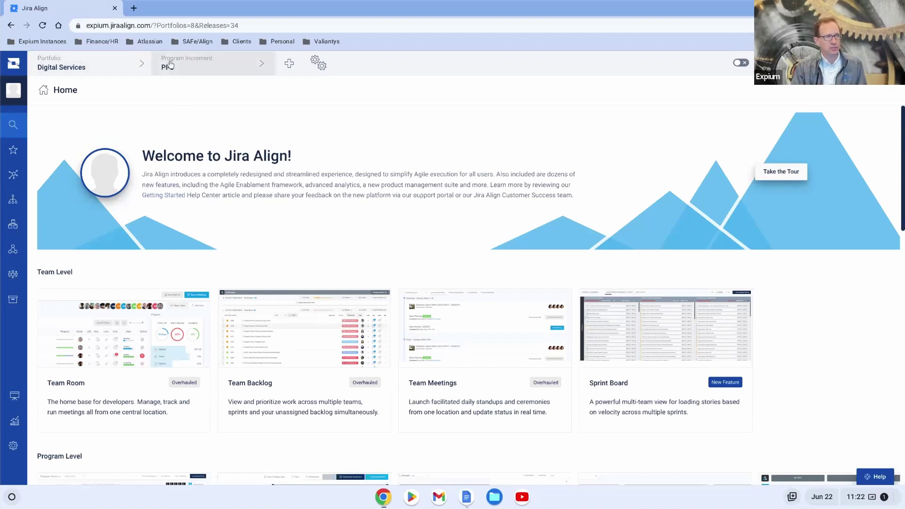
- Review the portfolios, programs and teams available for the portfolio filter, leaving the selection on Digital Services
click(86, 69)
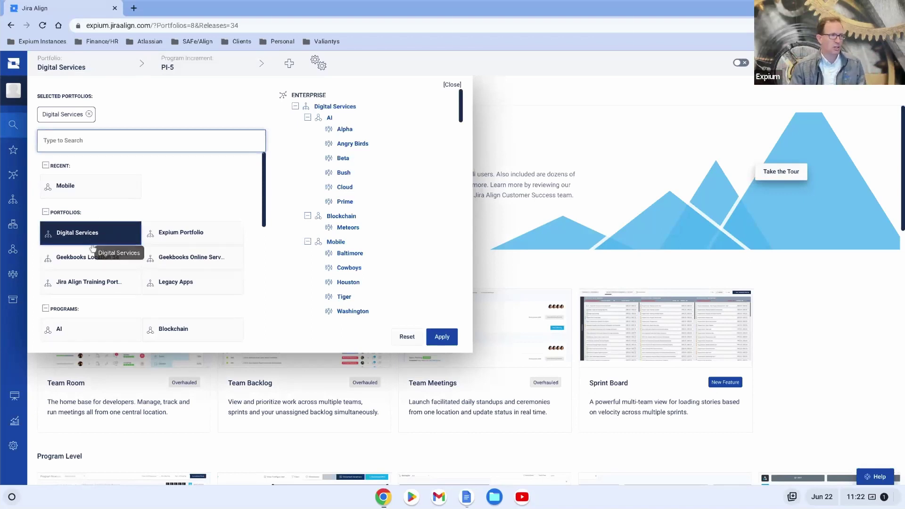
scroll(93, 263, down, 1)
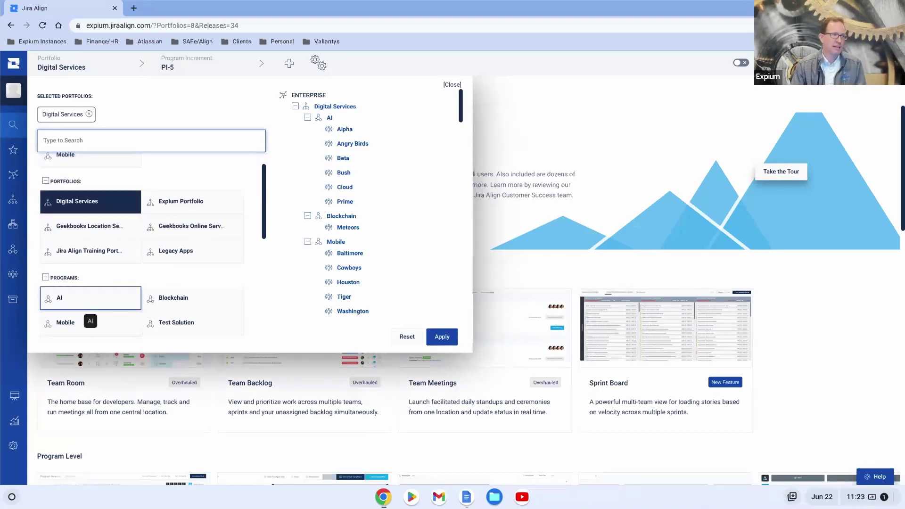
scroll(94, 317, down, 3)
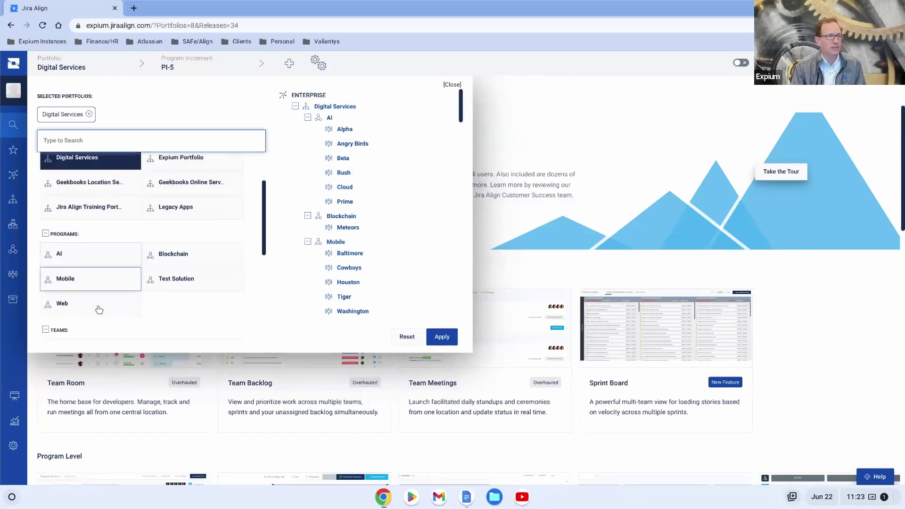
scroll(89, 315, down, 1)
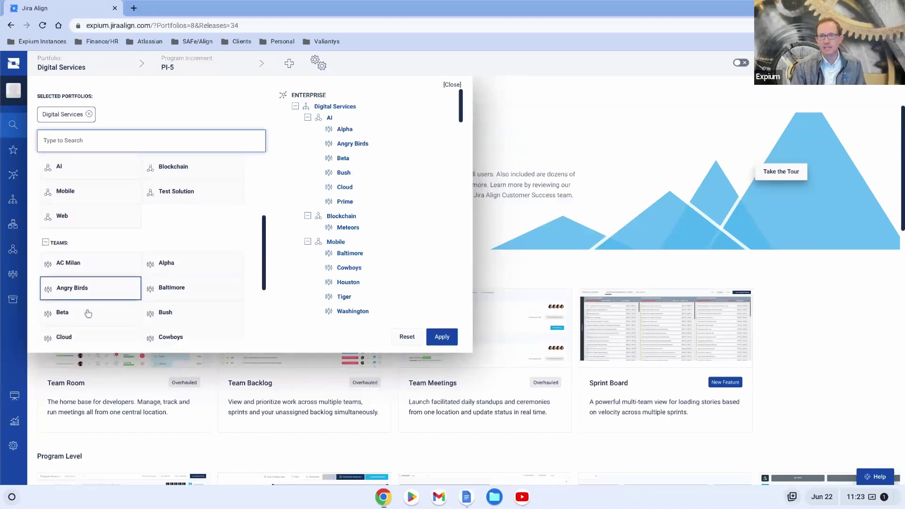
scroll(89, 313, up, 2)
scroll(88, 314, up, 2)
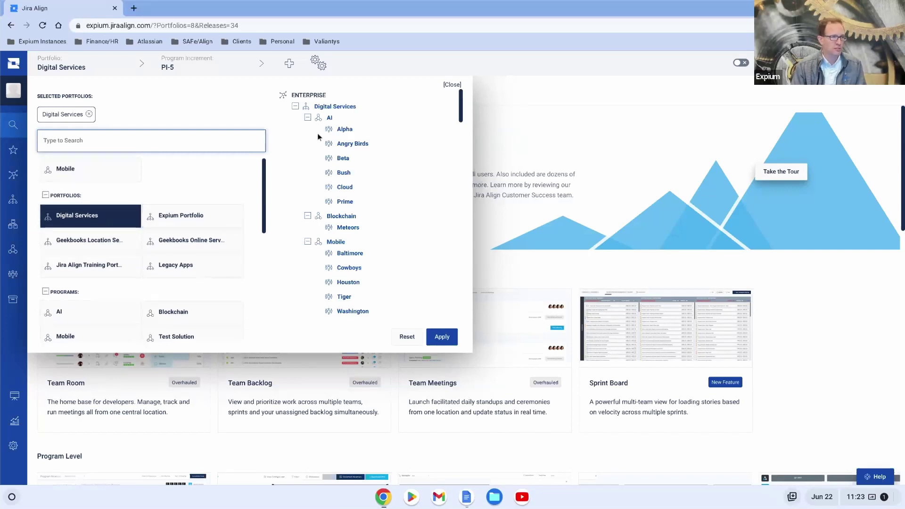
click(488, 63)
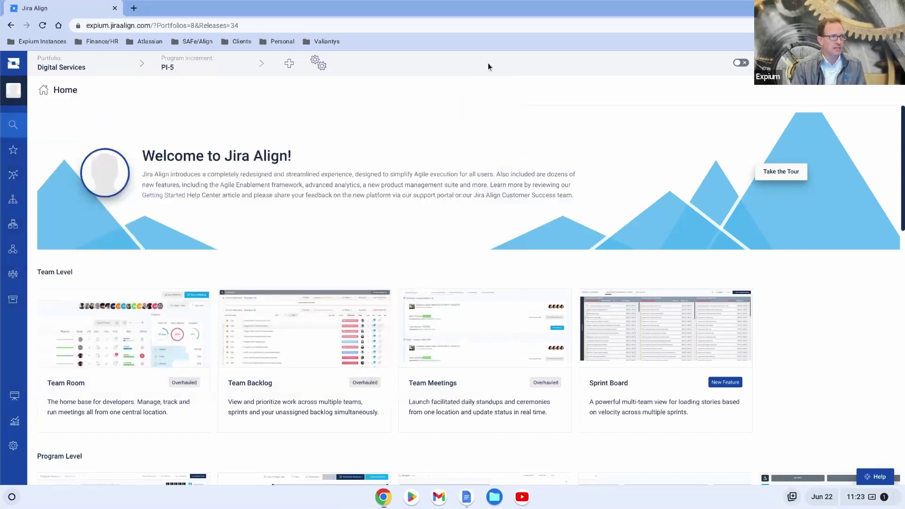
- View the program increment choices and the additional filter categories without applying any change
click(207, 71)
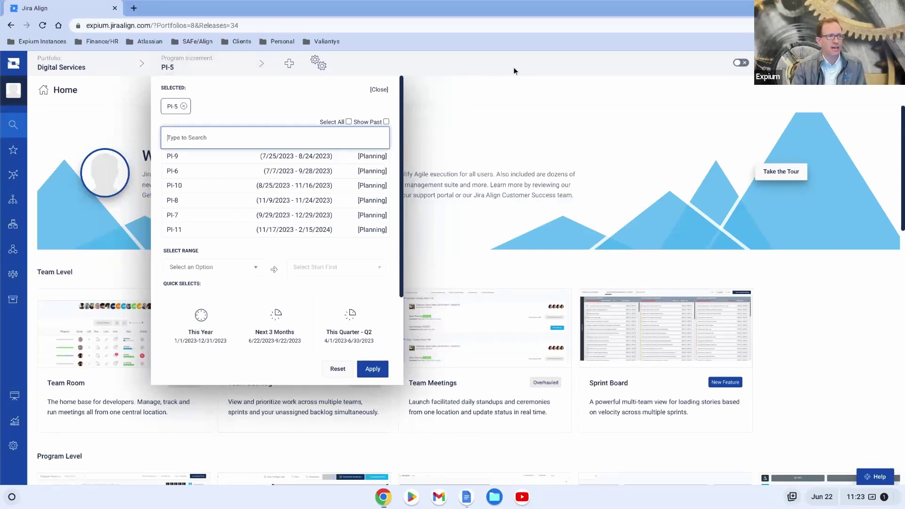
click(290, 65)
click(290, 65)
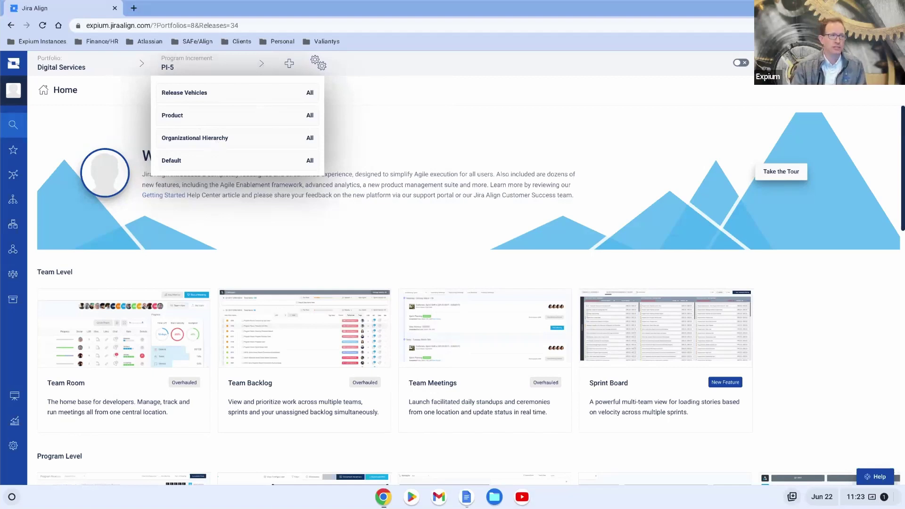
click(411, 61)
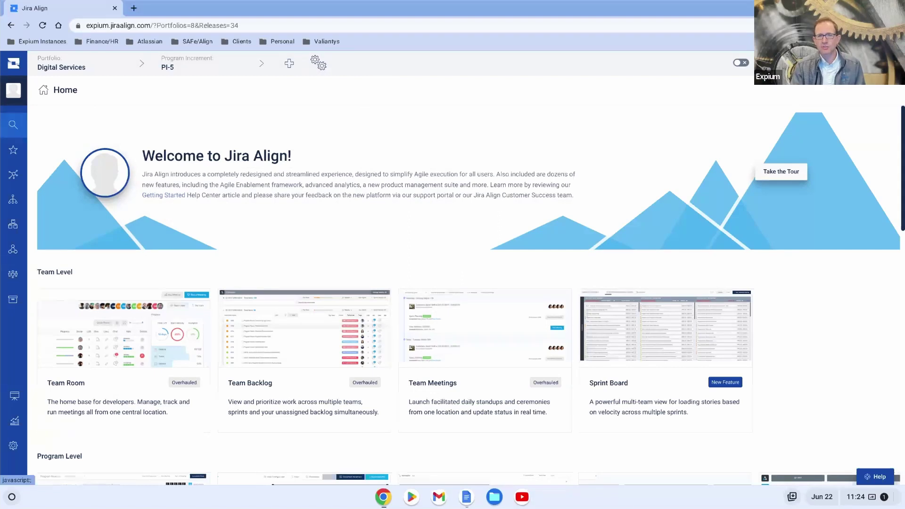
- Search all work items by the ID #1000
click(61, 68)
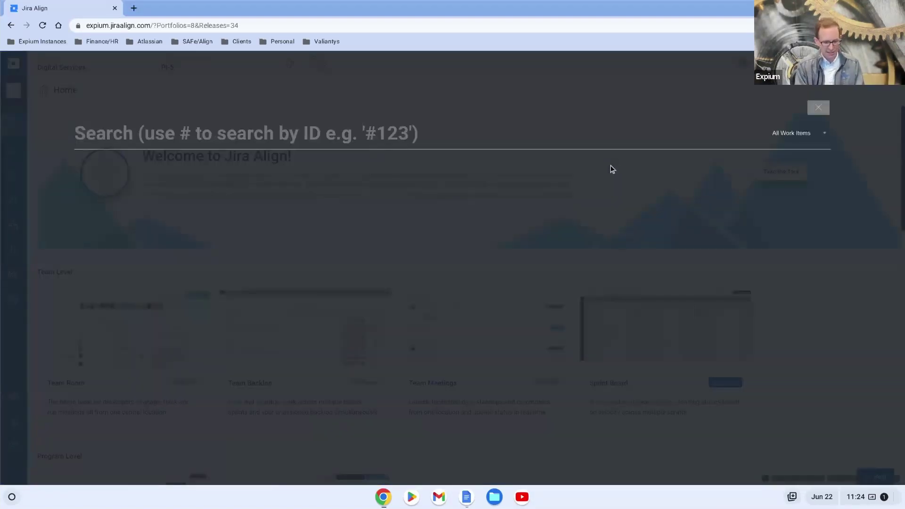
text(#)
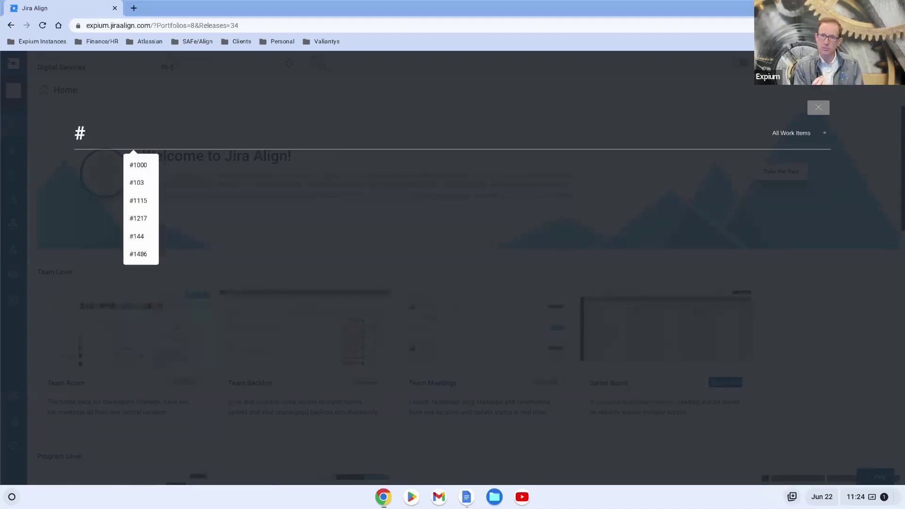
text(1`)
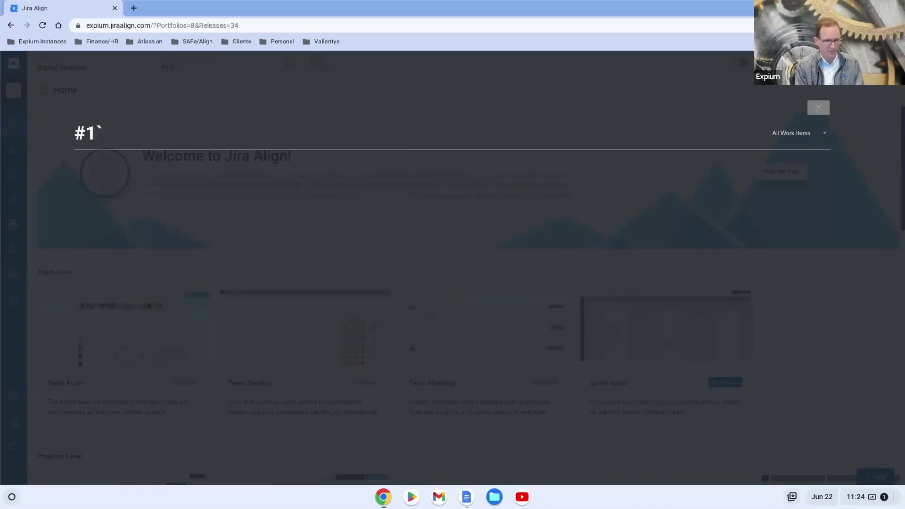
key(BackSpace)
text(000)
key(BackSpace)
key(BackSpace)
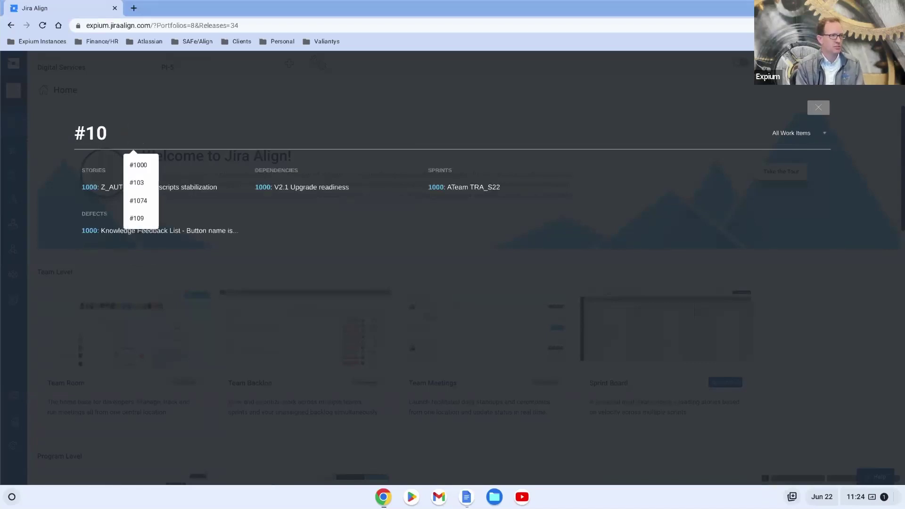
text(00)
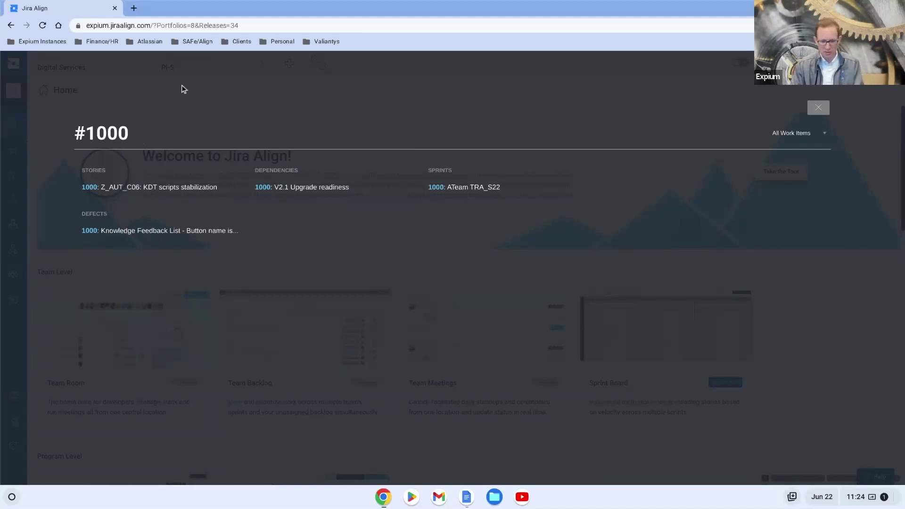
- Clear the ID from the work item search and close the search
key(BackSpace)
key(BackSpace)
key(BackSpace)
key(BackSpace)
key(BackSpace)
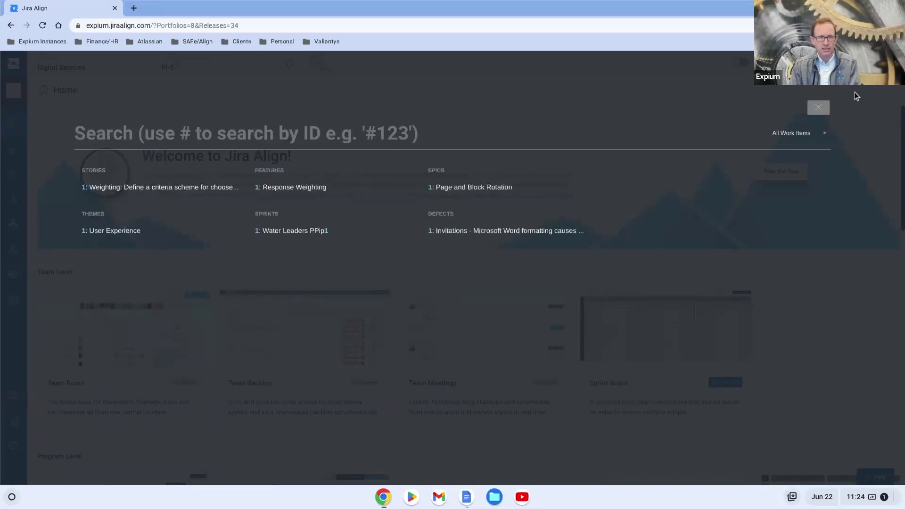
click(819, 108)
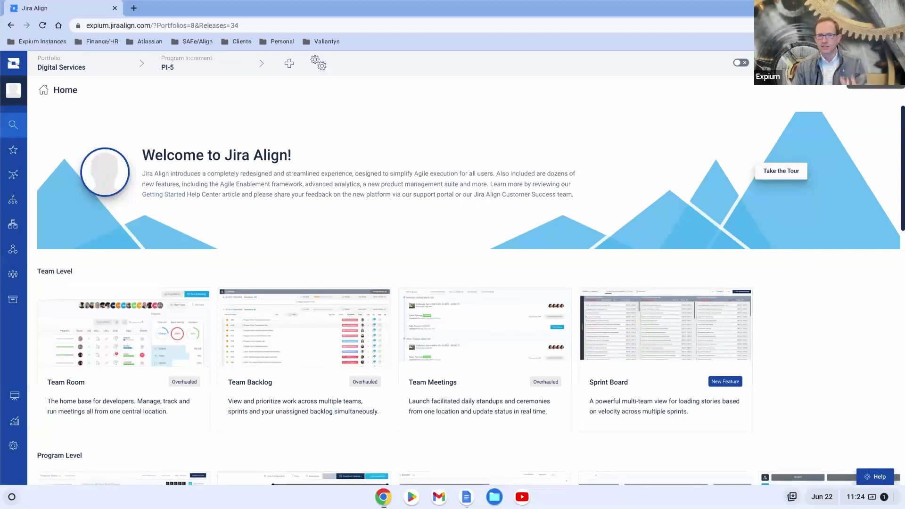
- View the item types that can be created and the release notes in the help, closing both
click(876, 63)
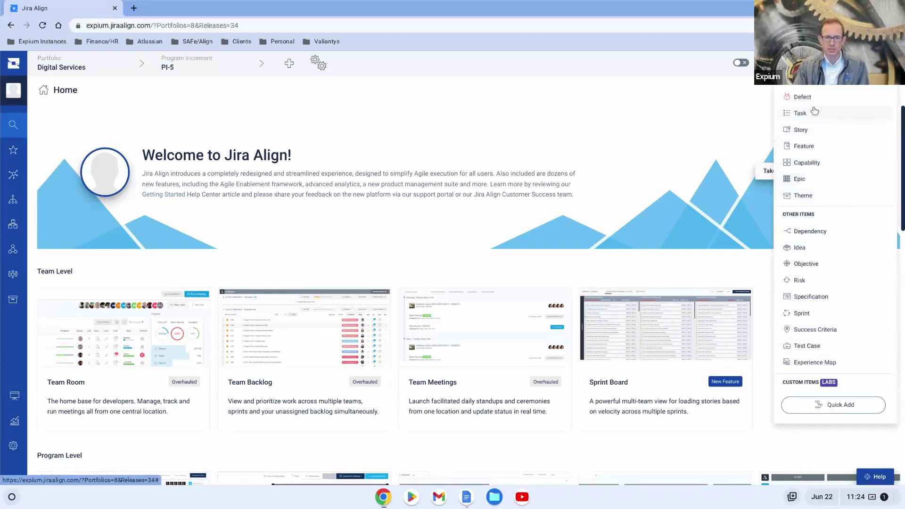
click(703, 172)
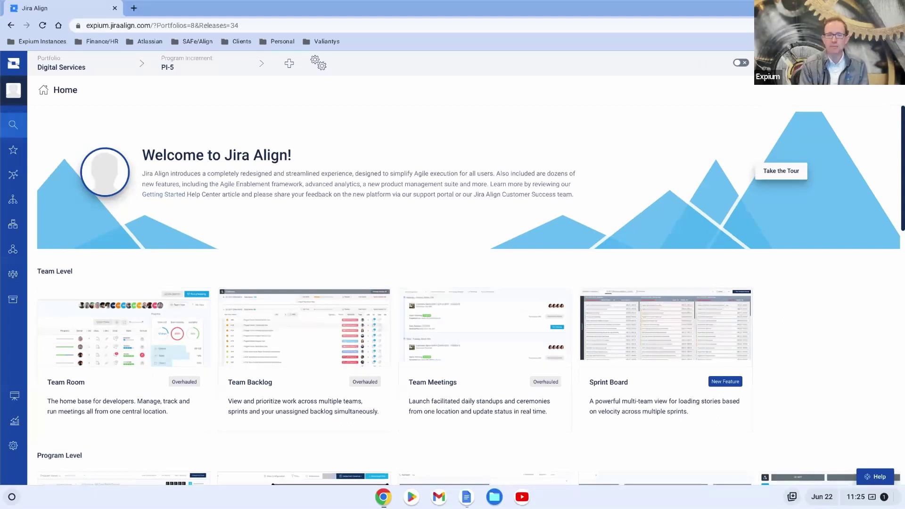
click(876, 477)
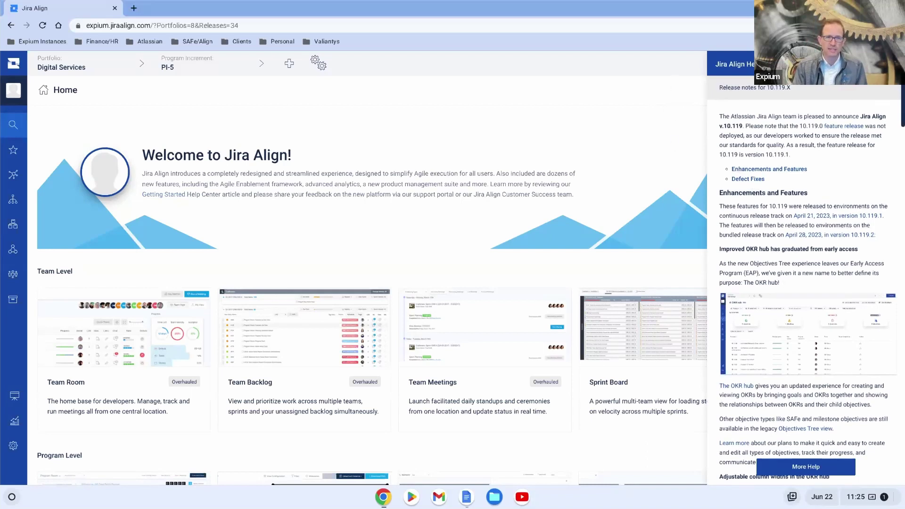
click(889, 64)
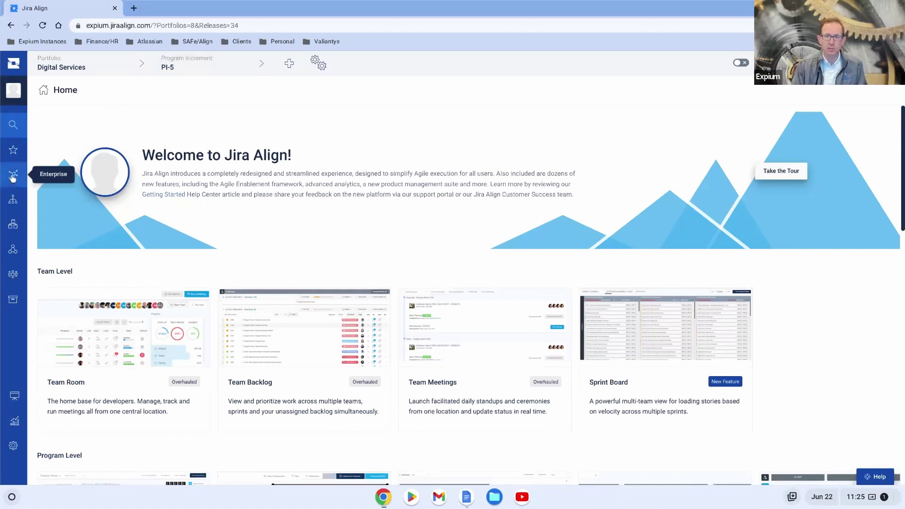
- Open the enterprise Strategy Room and show the Corporate Strategy 2023 snapshot
click(13, 176)
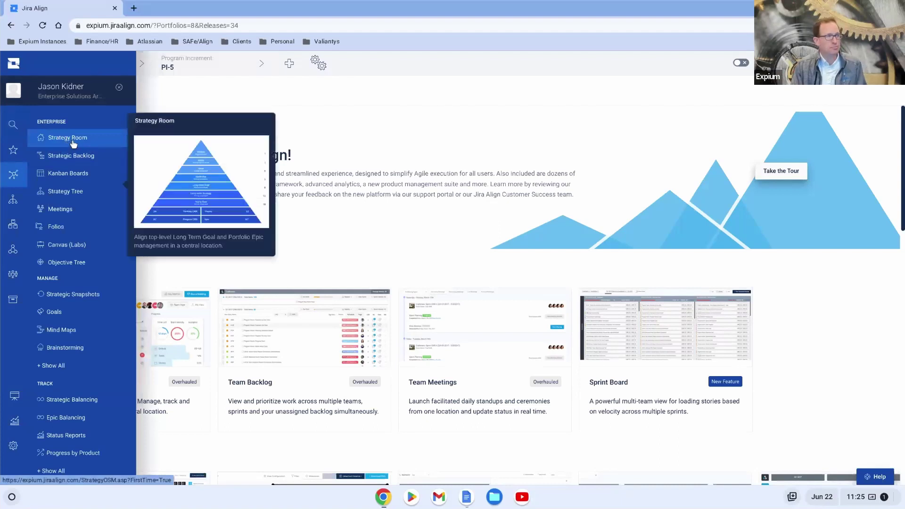
click(73, 144)
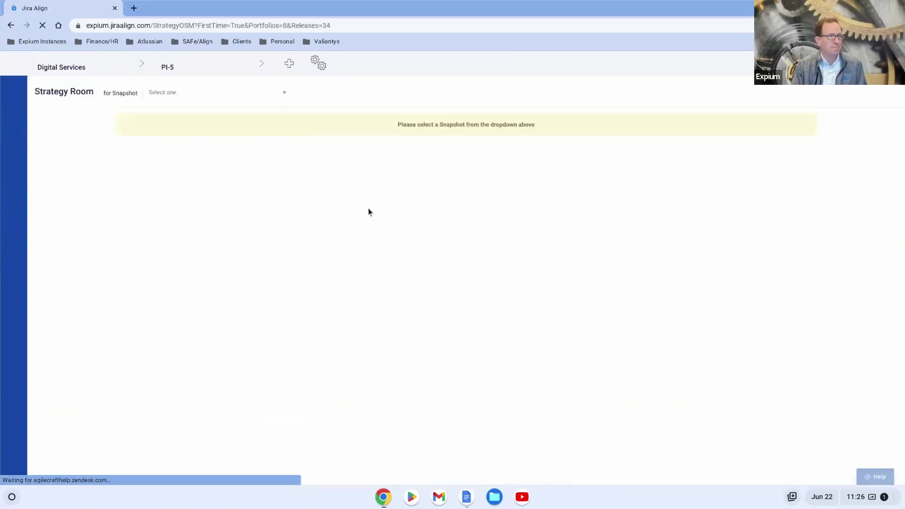
click(269, 97)
click(223, 133)
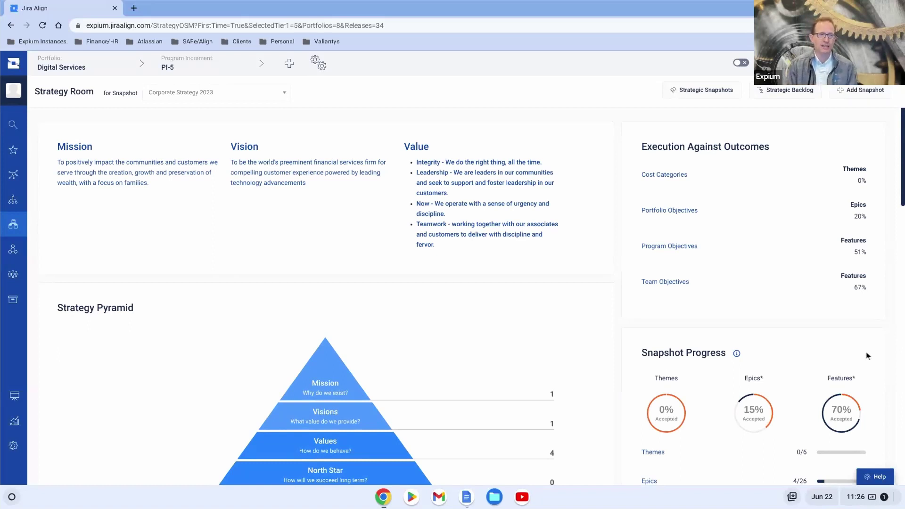
- Examine the snapshot's mission, vision and values, its Strategy Pyramid and its progress figures
scroll(545, 371, down, 1)
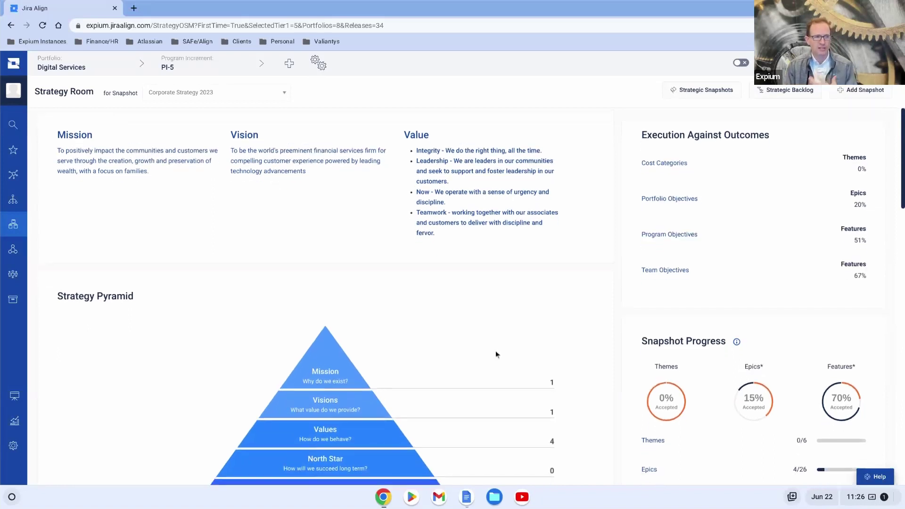
scroll(491, 347, down, 2)
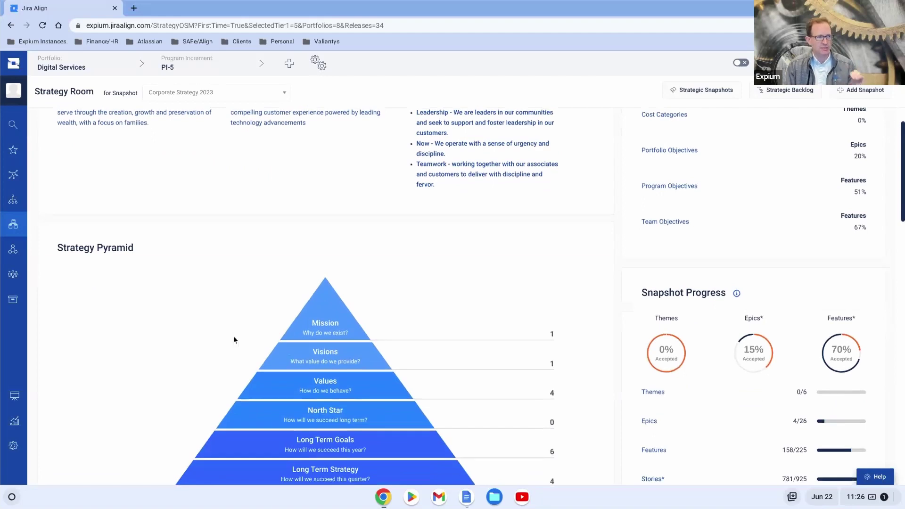
scroll(238, 327, down, 1)
scroll(237, 329, up, 3)
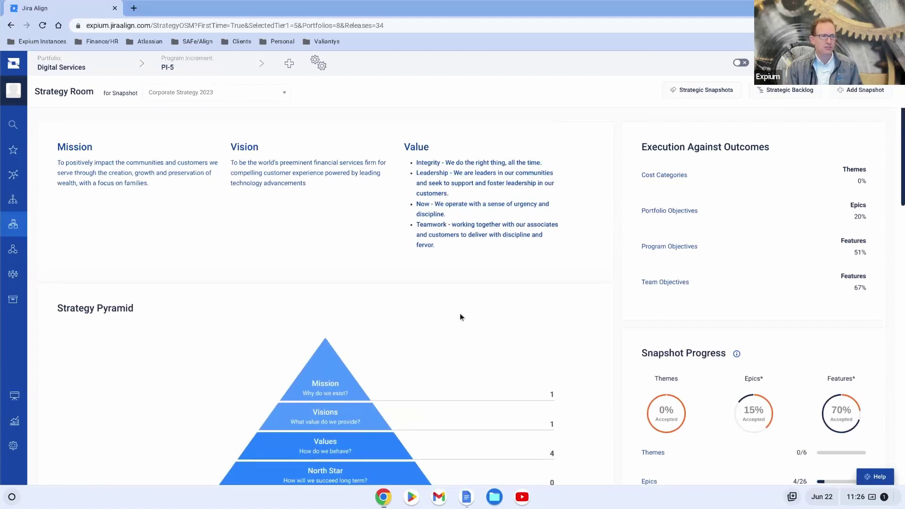
scroll(460, 317, down, 4)
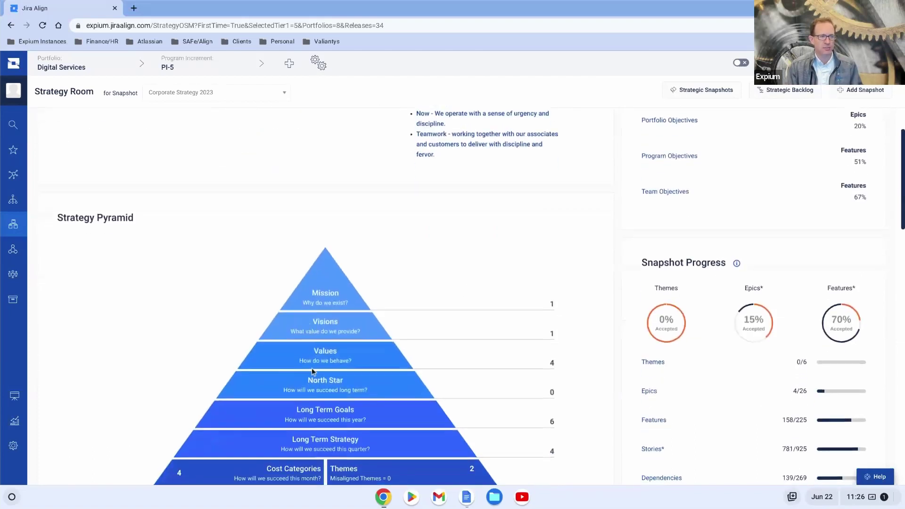
- Examine the levels of the Strategy Pyramid, from Mission down to Program Objectives and Features
scroll(361, 272, up, 1)
scroll(361, 275, down, 1)
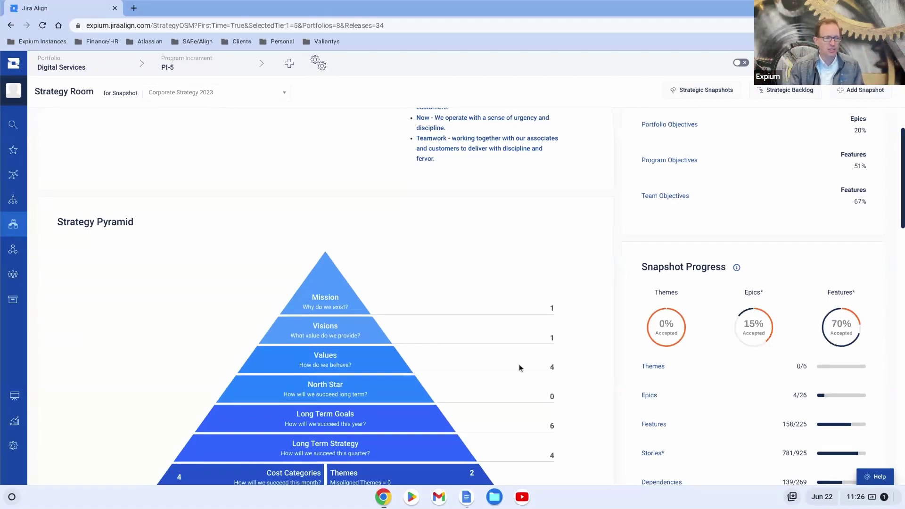
scroll(347, 382, down, 1)
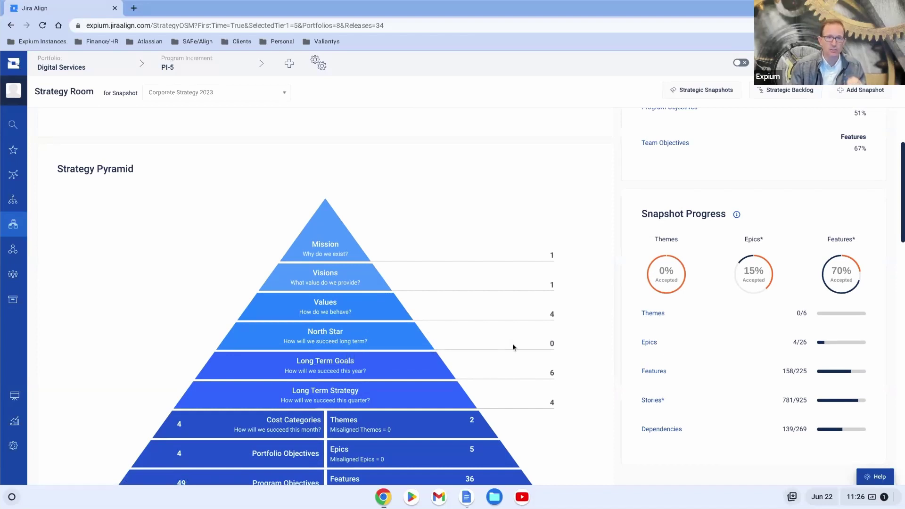
scroll(565, 354, down, 1)
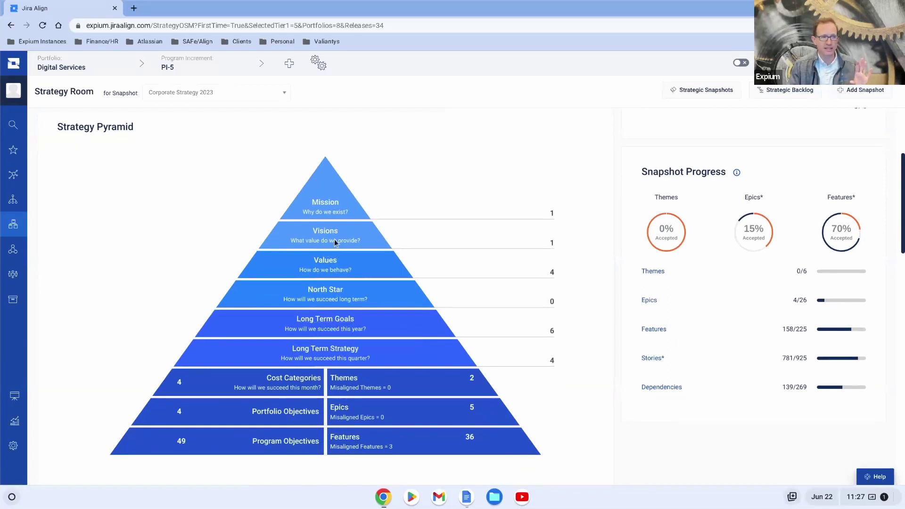
scroll(335, 241, down, 1)
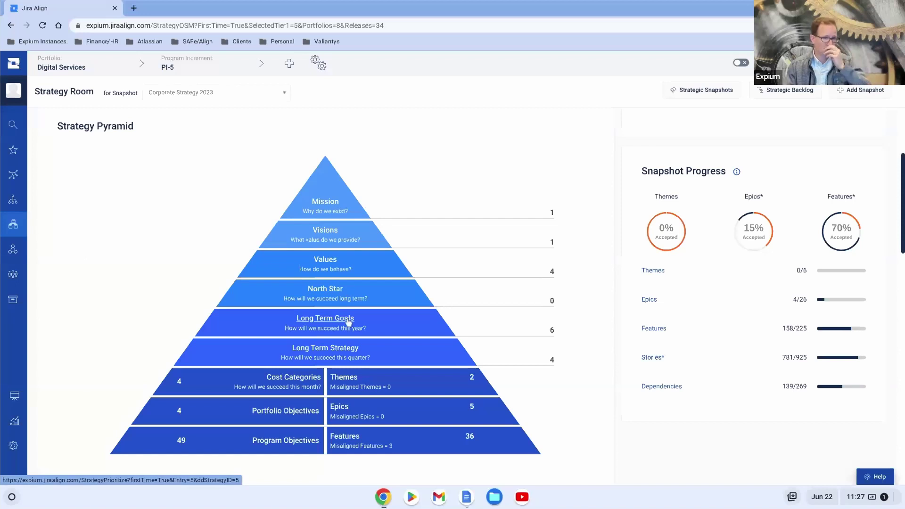
scroll(337, 303, down, 1)
scroll(338, 302, down, 1)
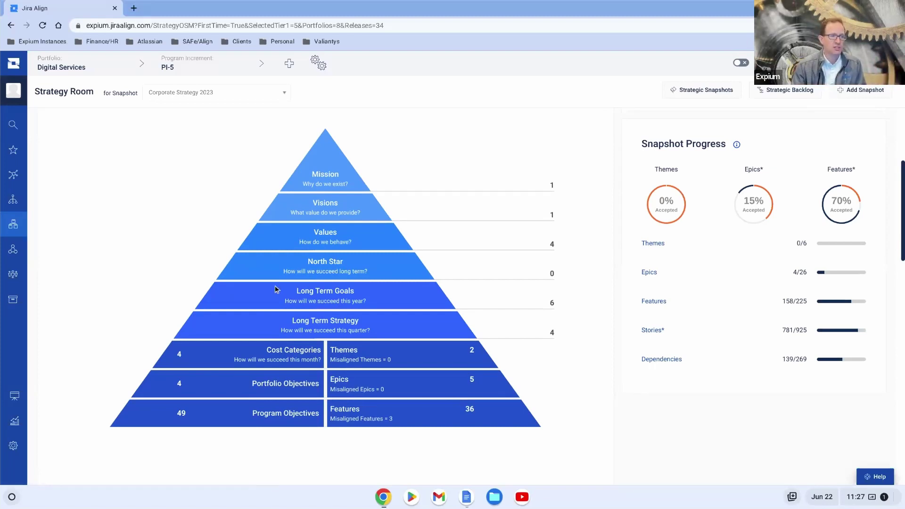
scroll(409, 222, down, 1)
- Review the snapshot's Execution Against Outcomes and Snapshot Progress figures alongside the Strategy Pyramid
scroll(318, 254, up, 4)
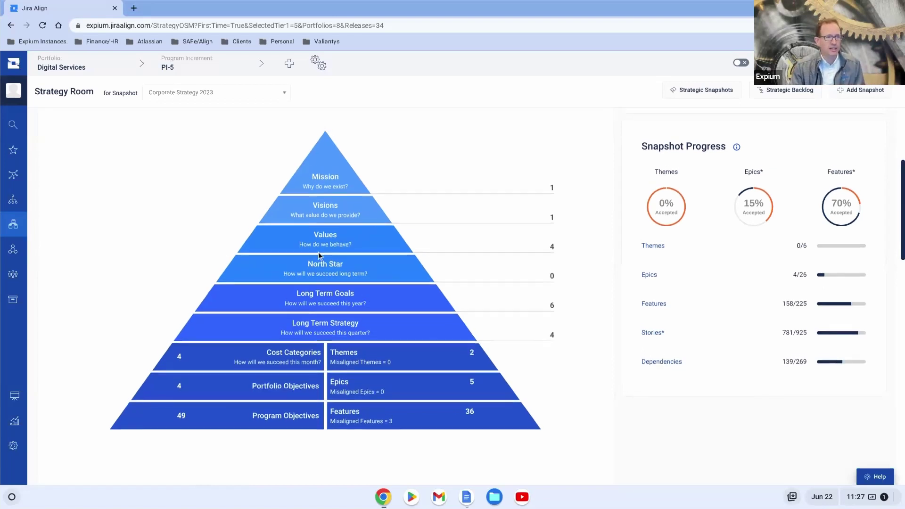
scroll(318, 256, up, 1)
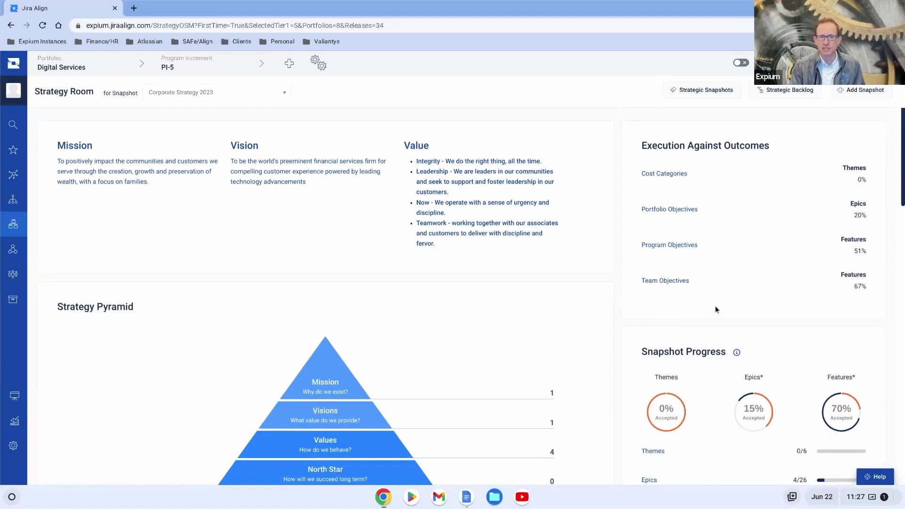
scroll(717, 286, down, 3)
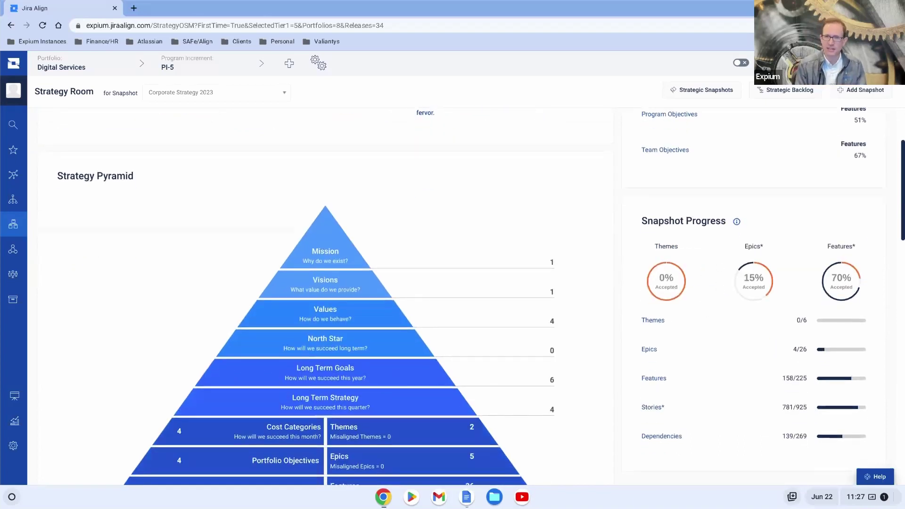
mouse_move(764, 287)
scroll(767, 286, down, 1)
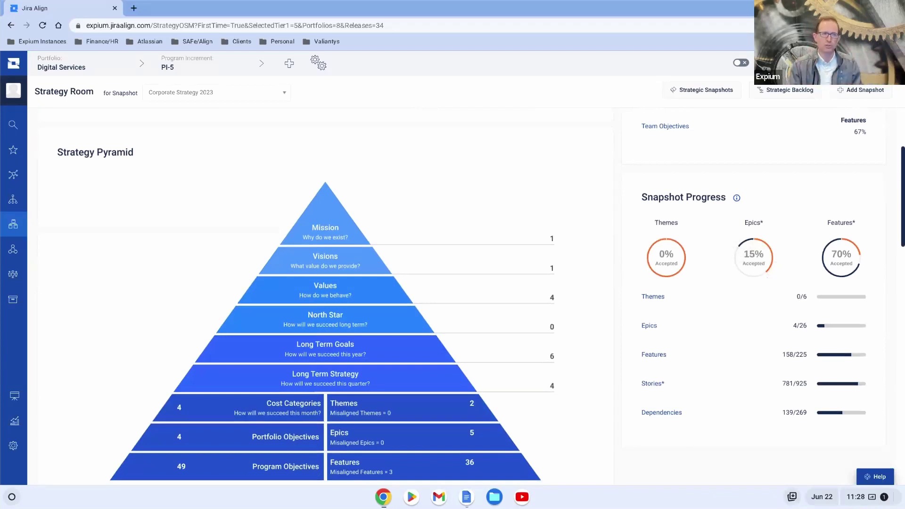
scroll(477, 276, up, 1)
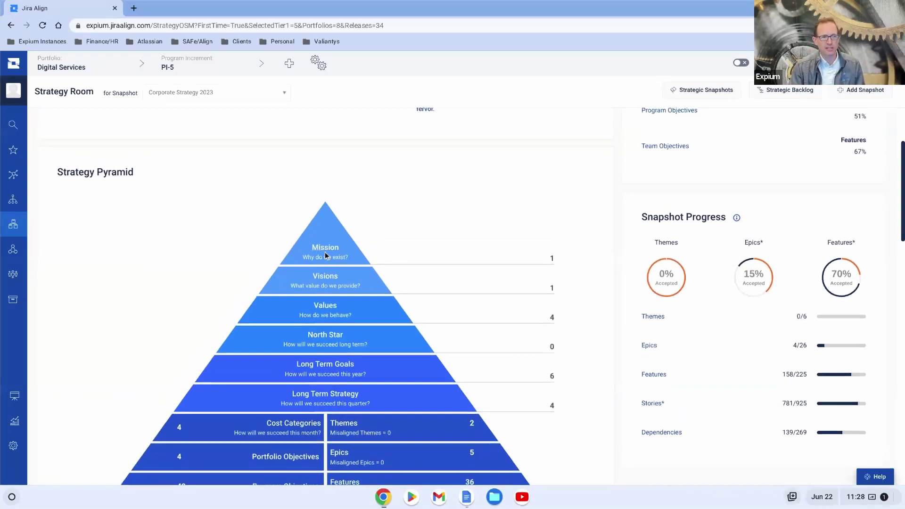
scroll(328, 269, down, 2)
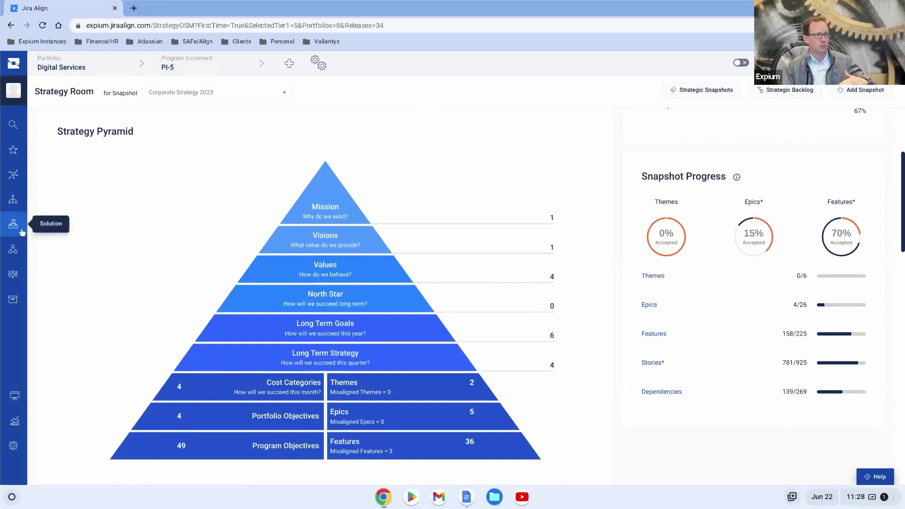
- Open the portfolio-level backlog for Digital Services and switch it to the Theme Backlog
click(13, 202)
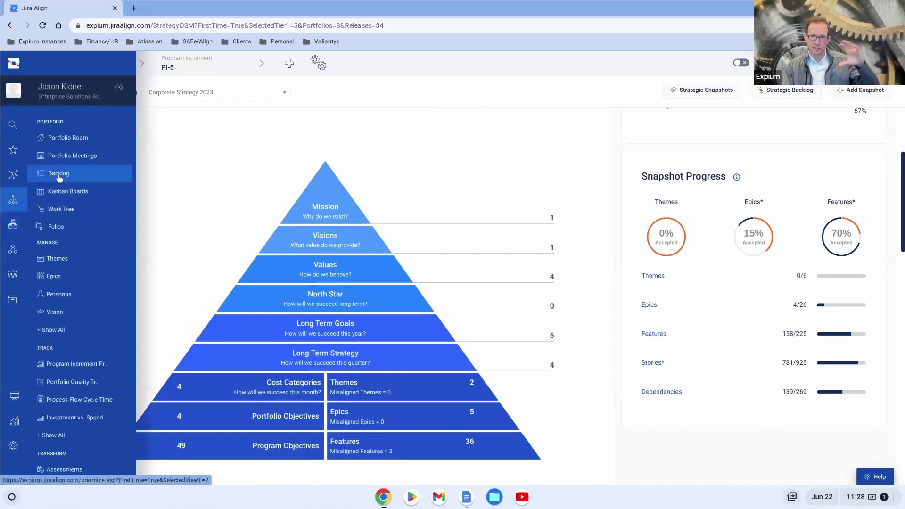
mouse_move(59, 177)
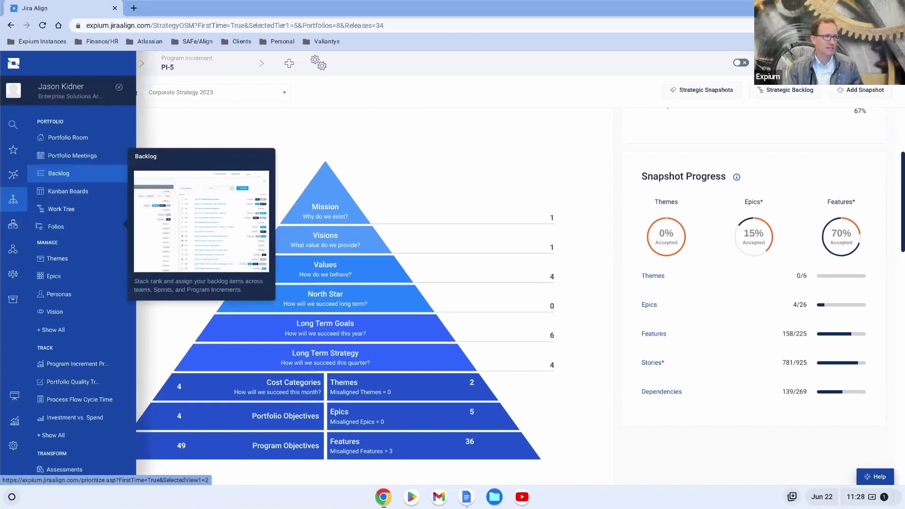
click(65, 177)
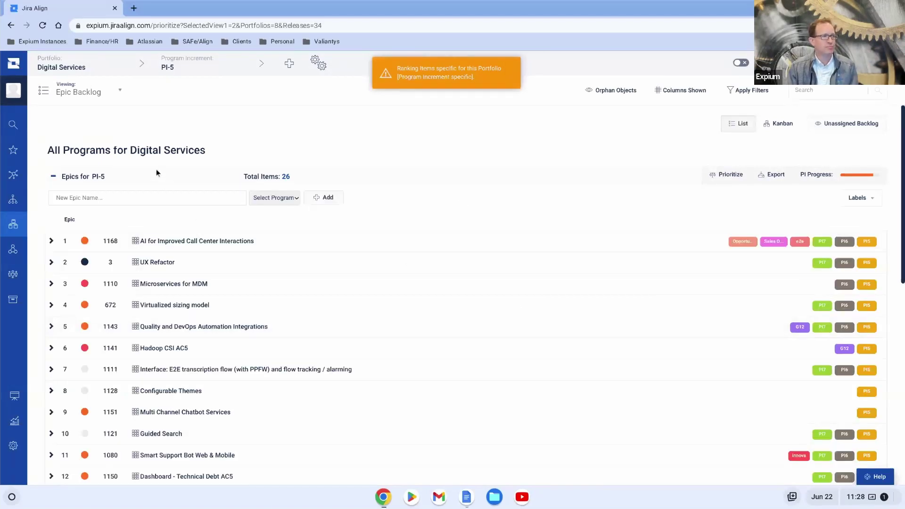
click(78, 93)
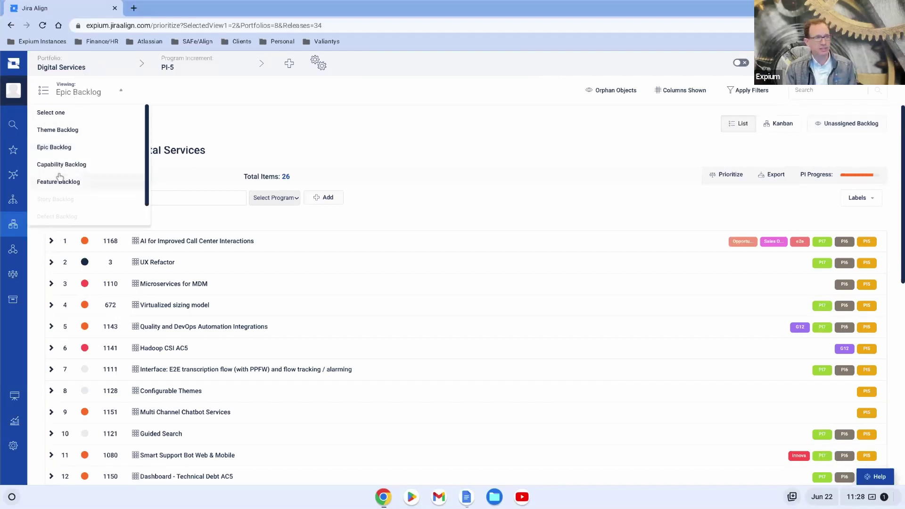
click(59, 131)
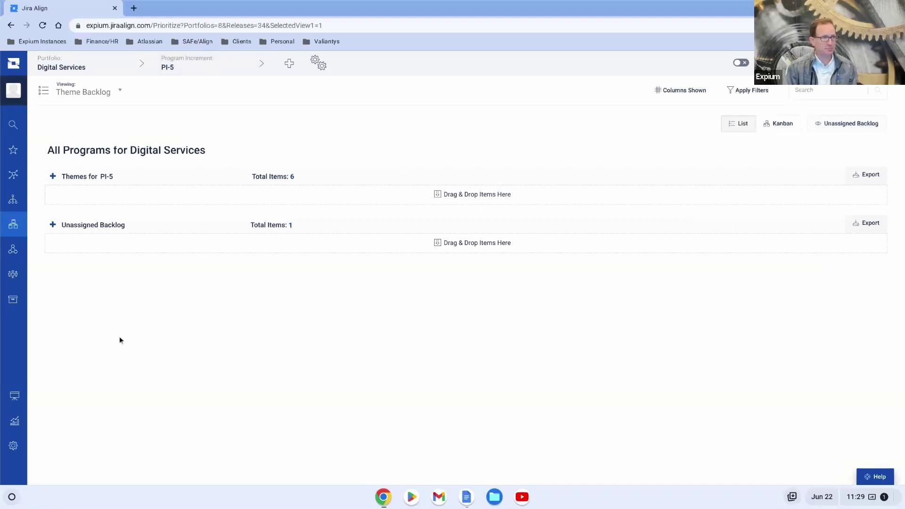
- Expand the PI-5 themes and view the epics under Collaboration Tools and Operationalize AI, collapsing both themes again
click(54, 178)
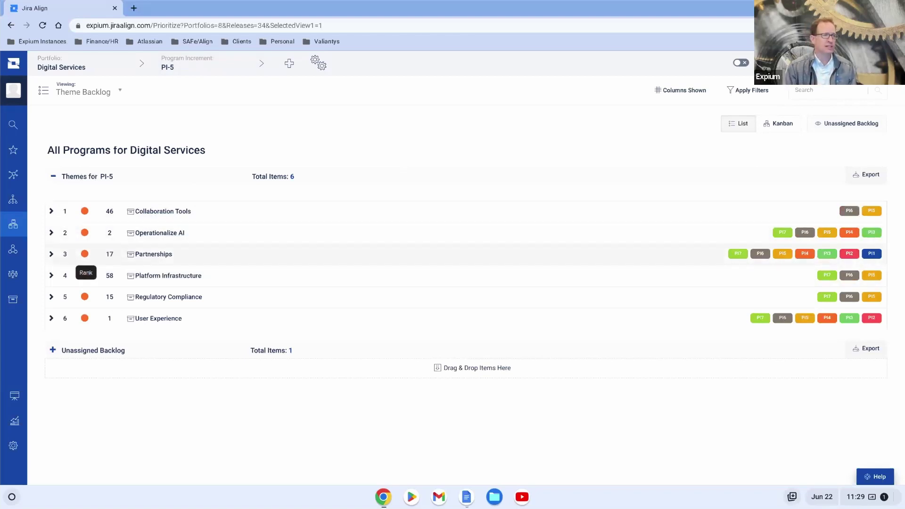
mouse_move(70, 255)
mouse_down()
mouse_move(66, 235)
mouse_move(69, 260)
mouse_up()
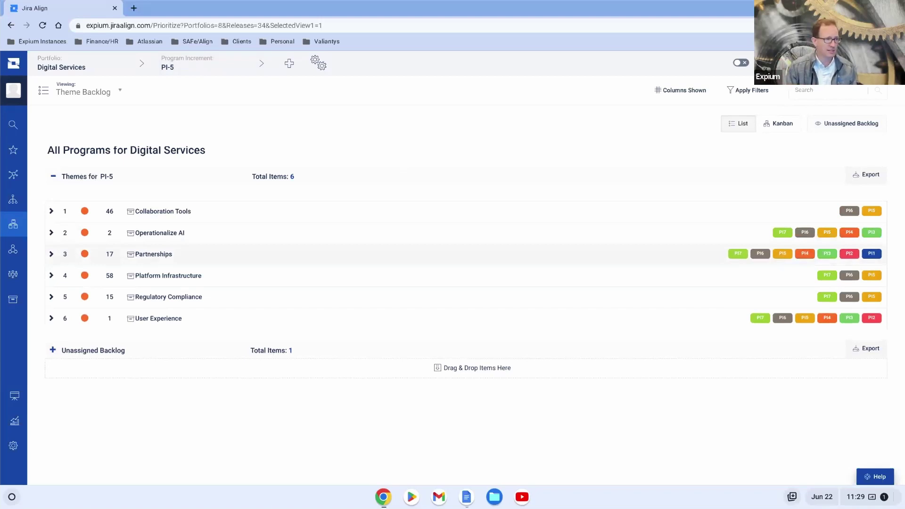
click(51, 212)
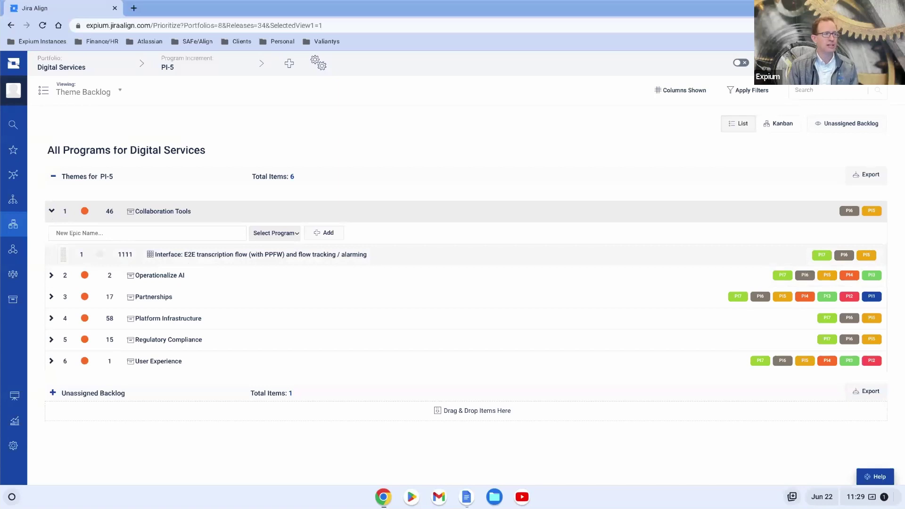
click(51, 276)
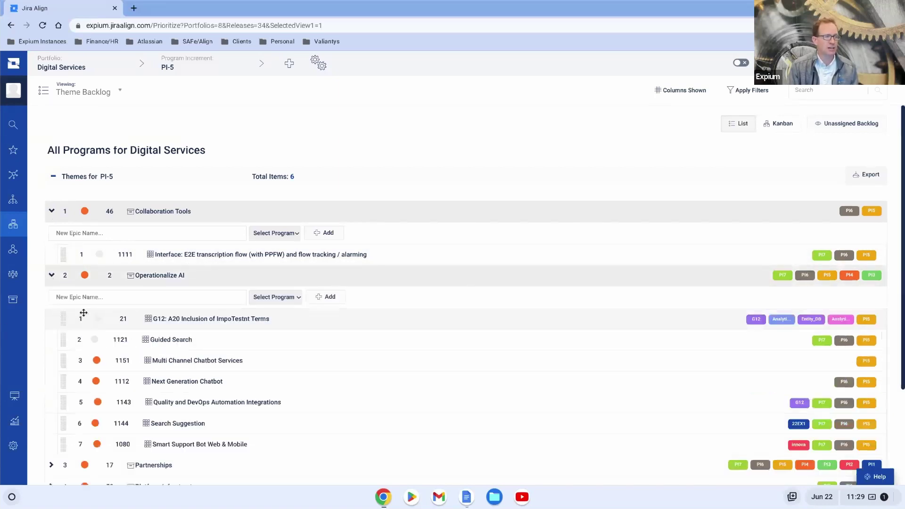
scroll(147, 378, down, 1)
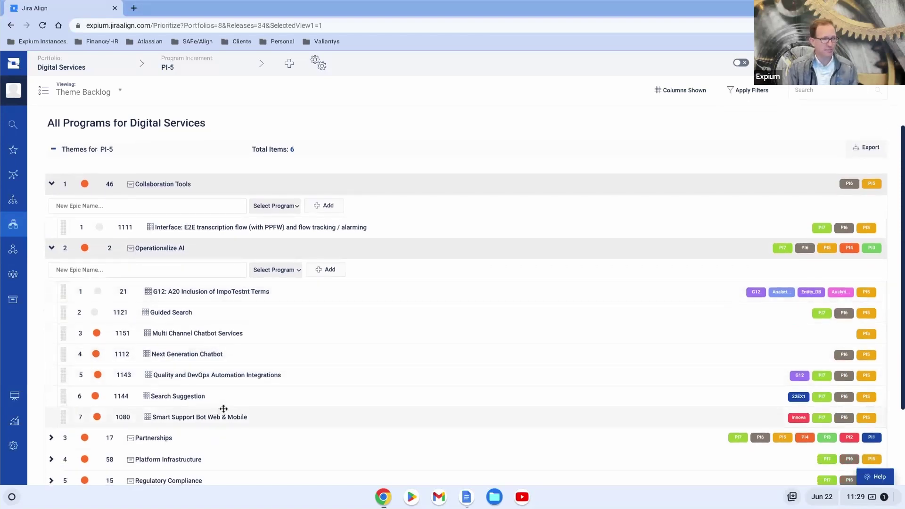
scroll(462, 239, up, 1)
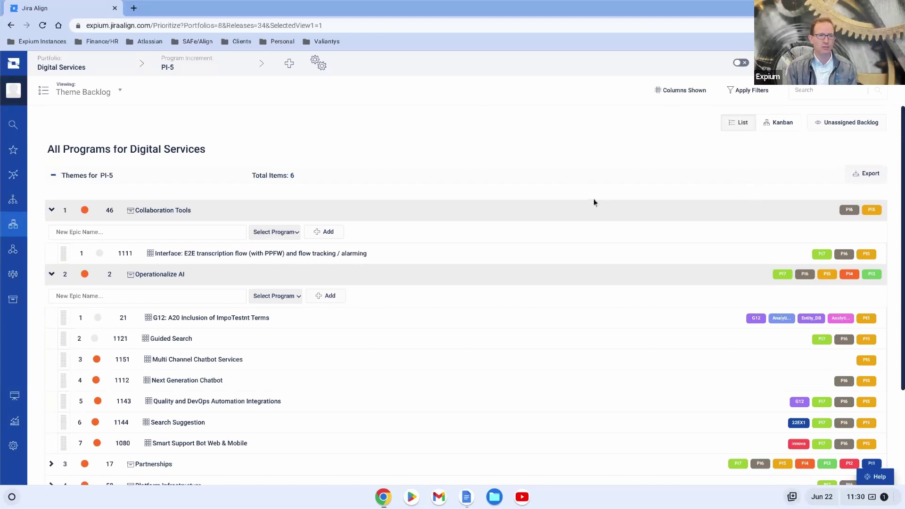
scroll(772, 251, down, 1)
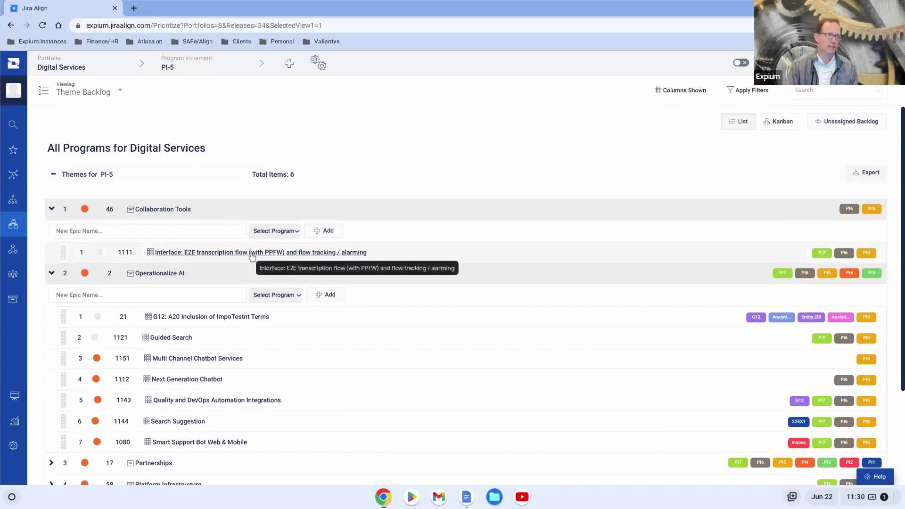
click(49, 212)
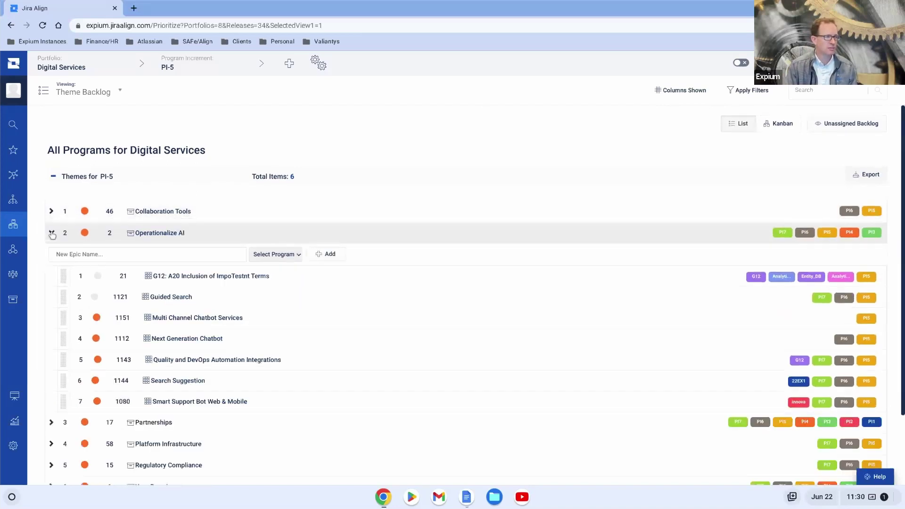
click(52, 233)
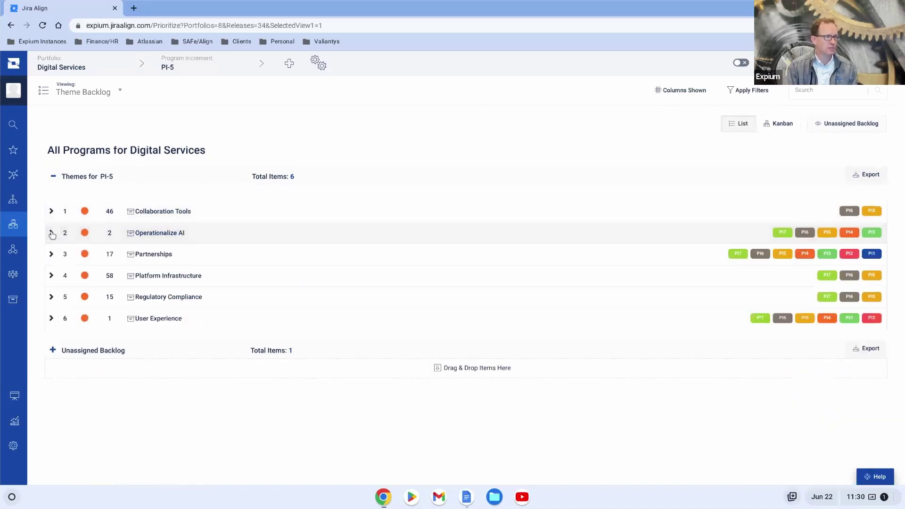
- Open the Collaboration Tools theme, review its details and related links, and close it without changes
click(181, 212)
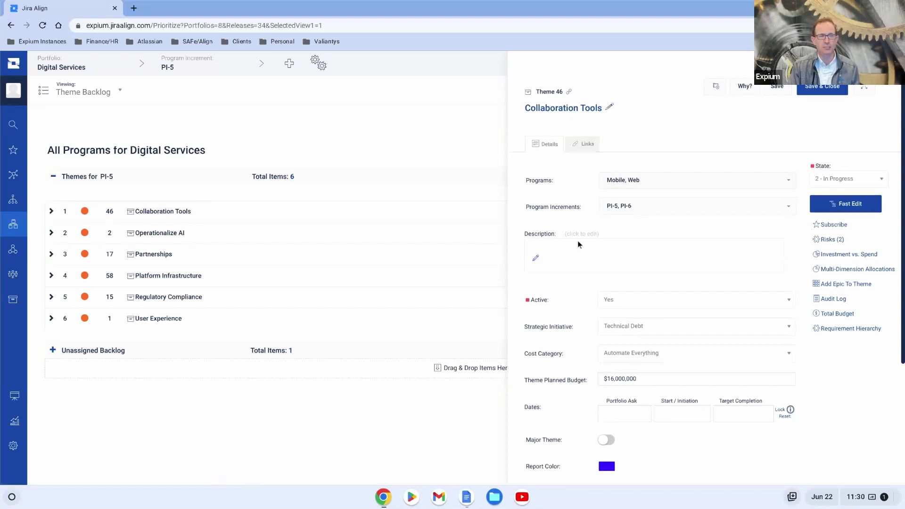
scroll(578, 243, down, 2)
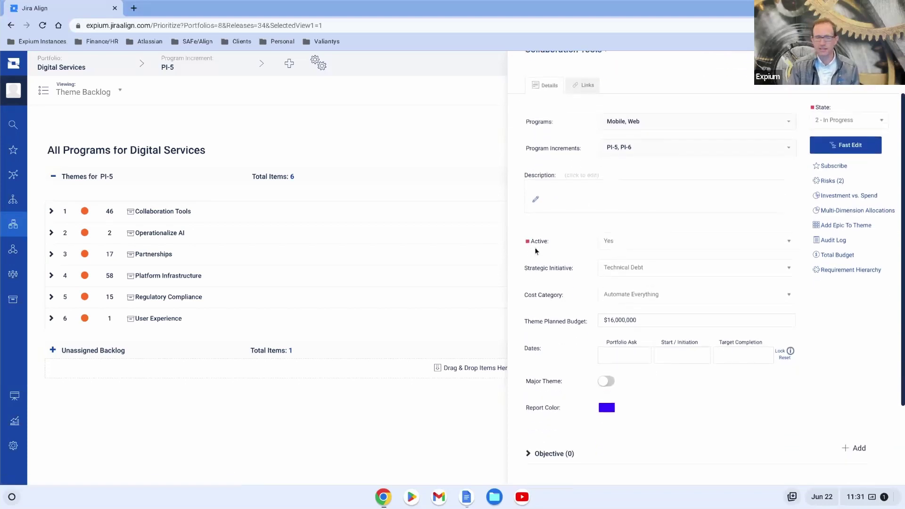
scroll(539, 249, down, 3)
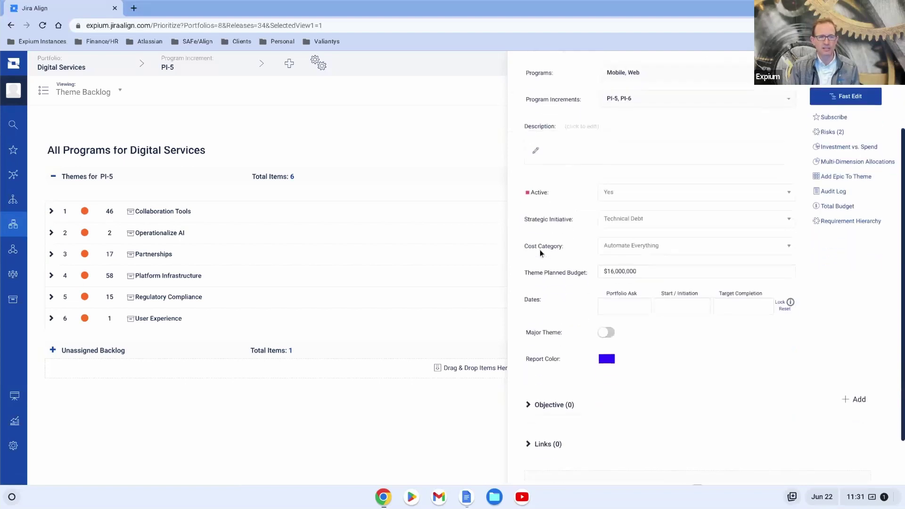
scroll(572, 369, up, 2)
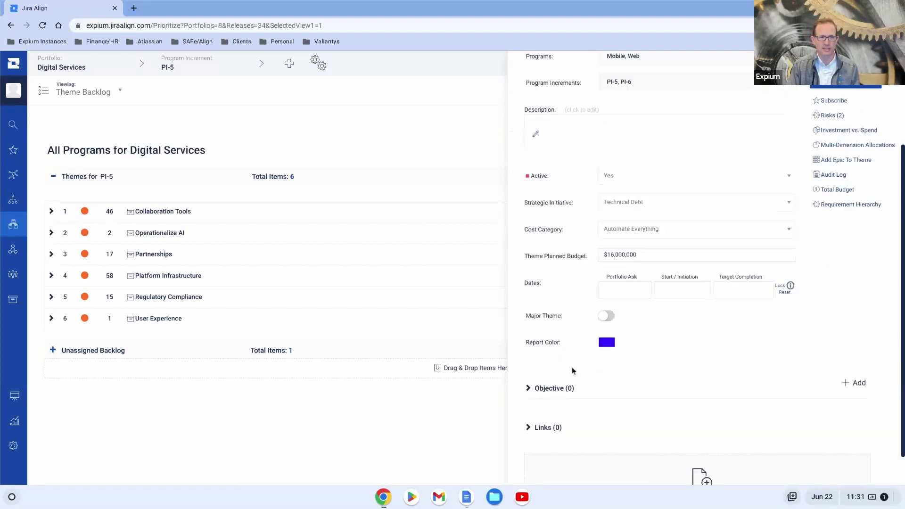
scroll(656, 240, up, 2)
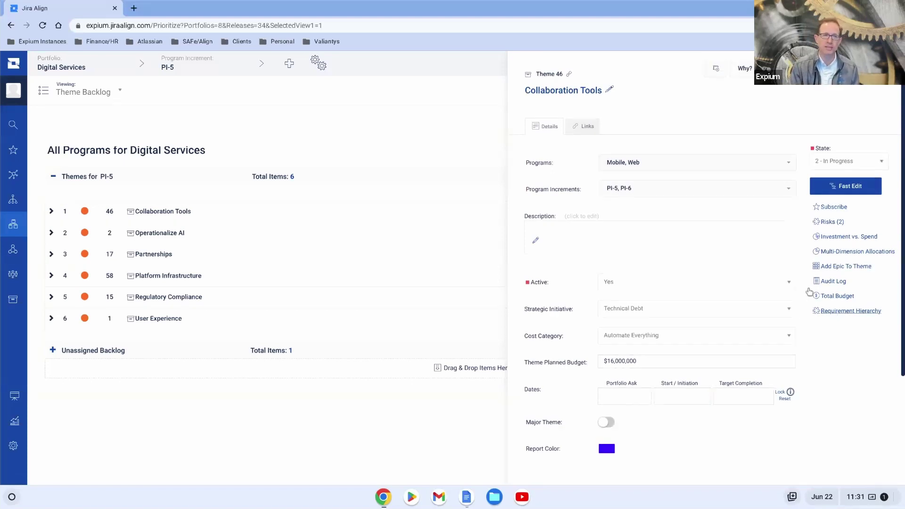
scroll(710, 168, up, 1)
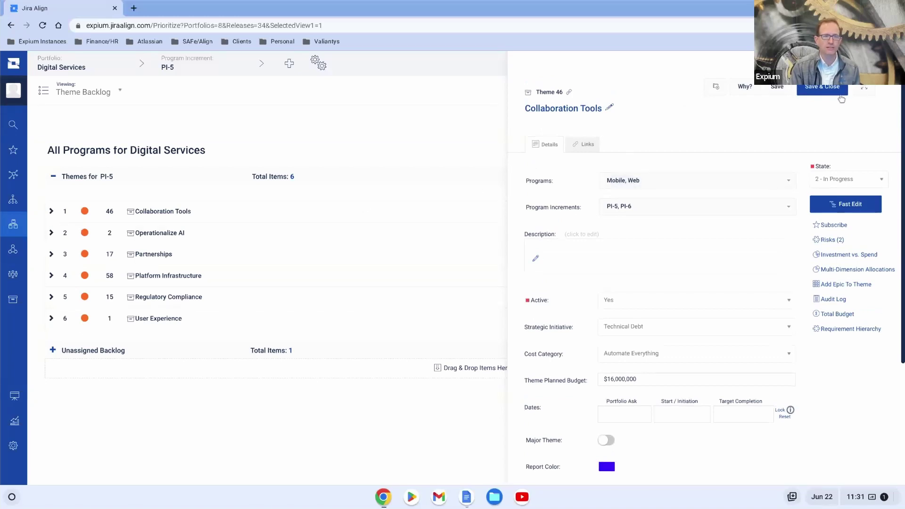
click(141, 283)
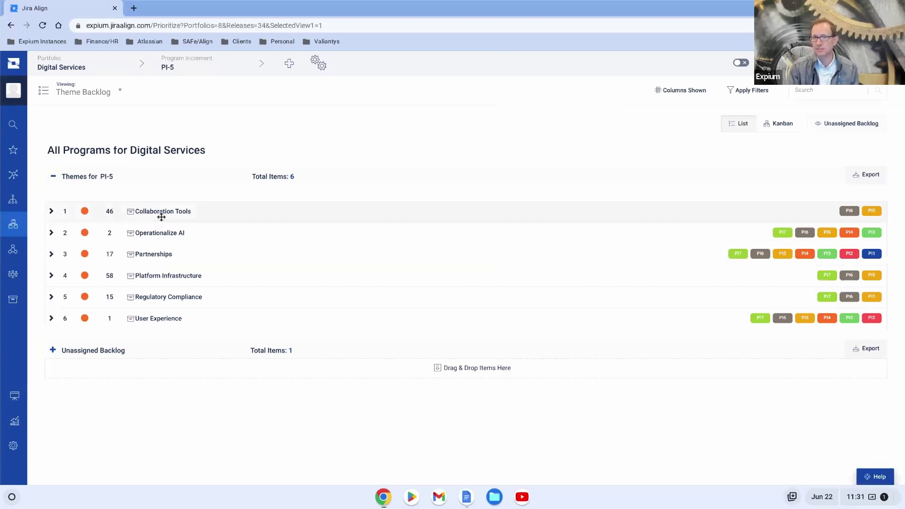
- Switch the backlog to the Epic Backlog and expand the epics for PI-5
click(92, 90)
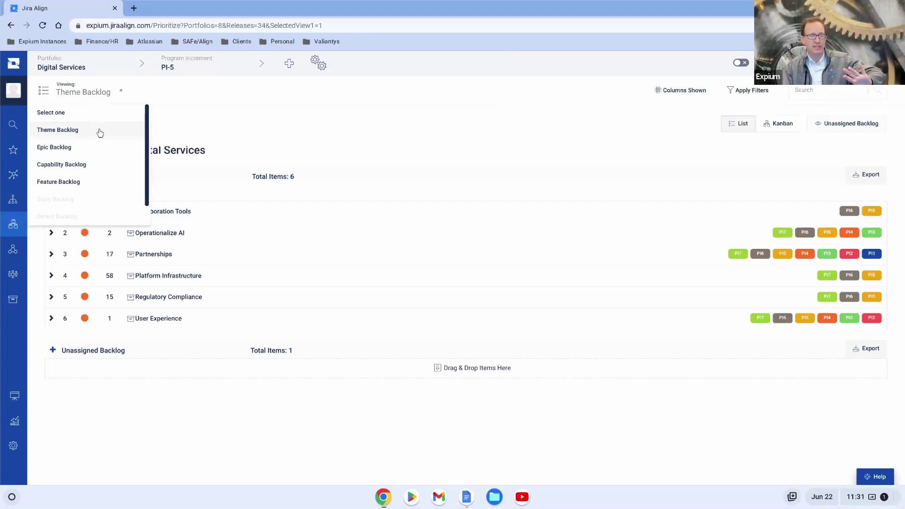
click(89, 149)
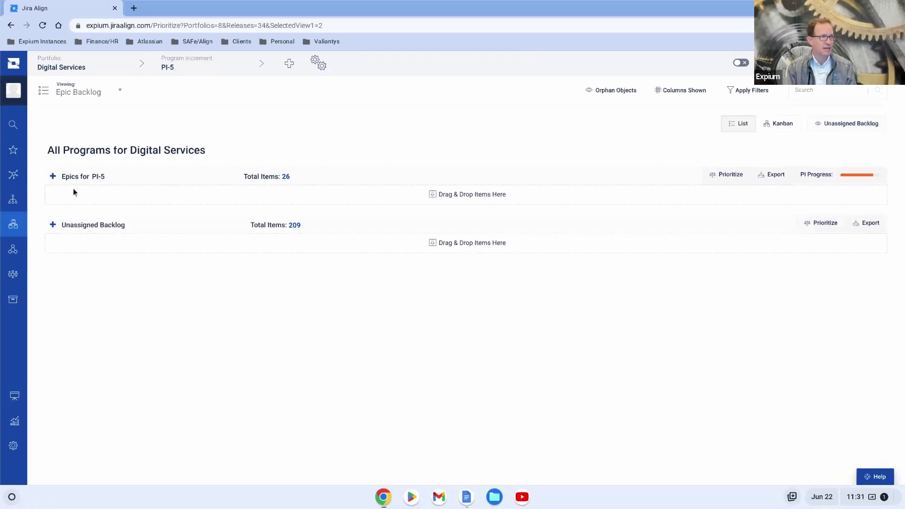
click(54, 177)
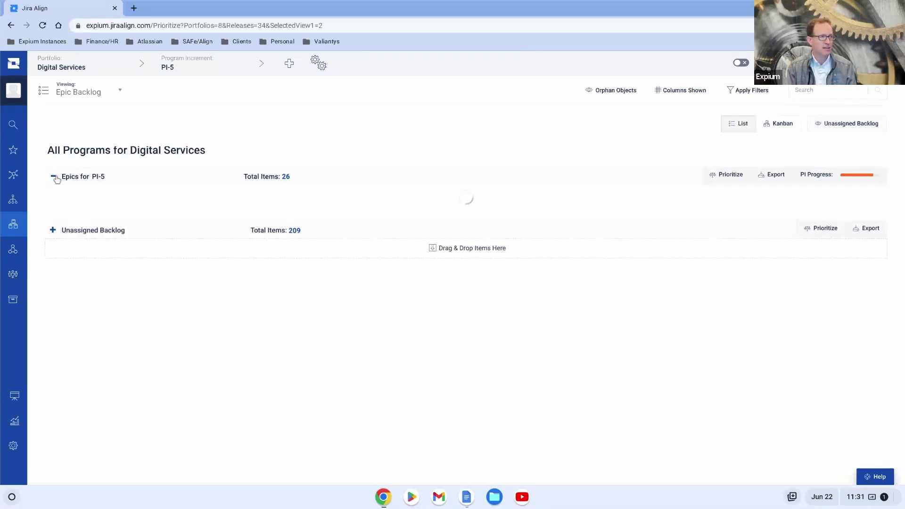
- Review the actions available for the UX Refactor epic in the PI-5 list, choosing none of them
scroll(163, 249, down, 1)
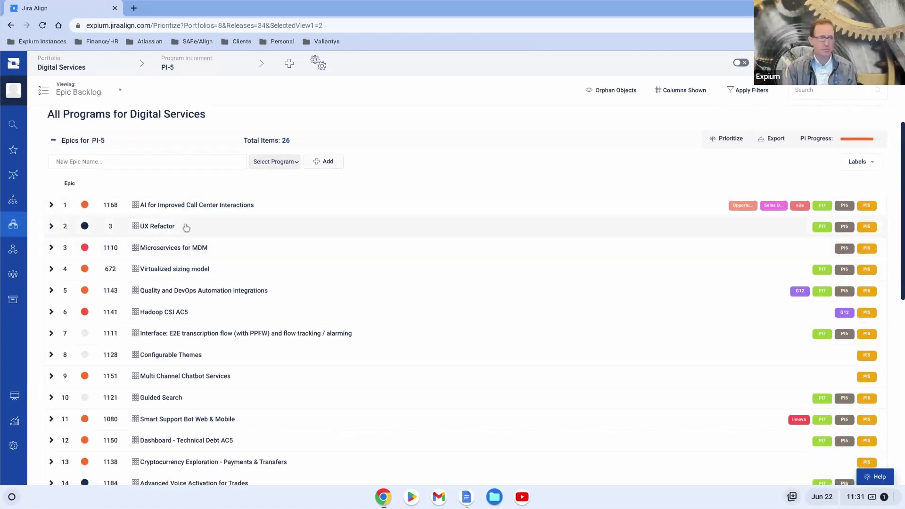
right_click(397, 228)
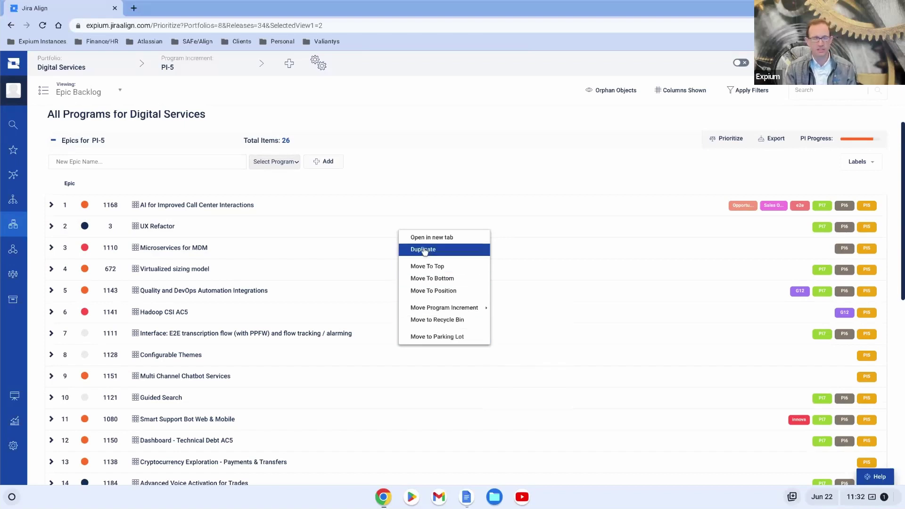
click(361, 175)
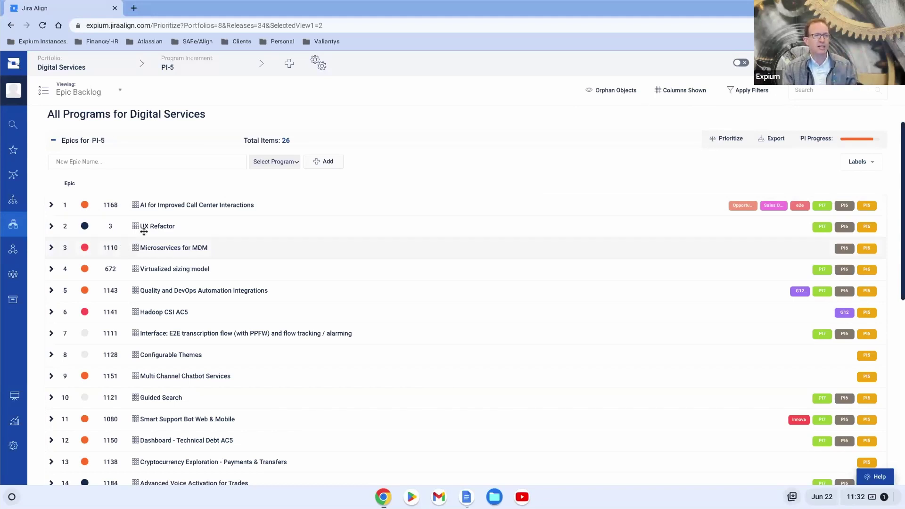
- Expand the AI for Improved Call Center Interactions epic to view its features, and collapse it again
scroll(625, 178, up, 1)
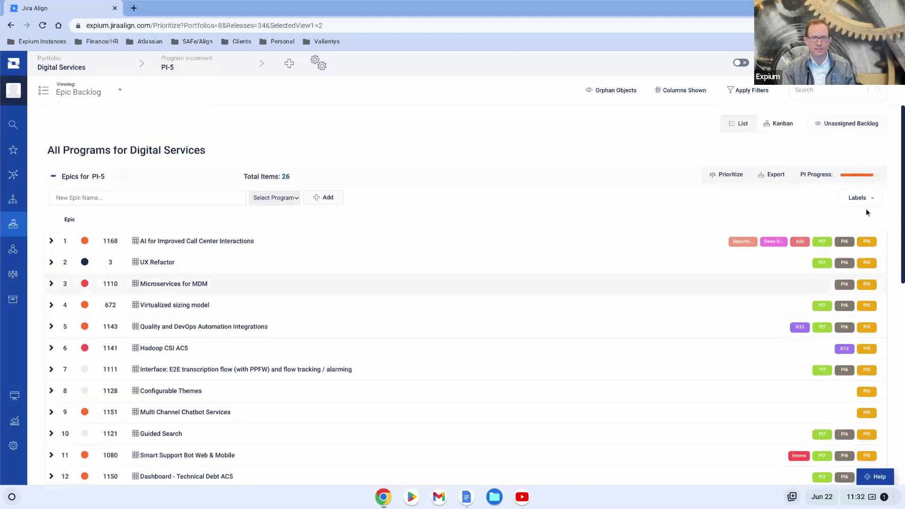
click(52, 241)
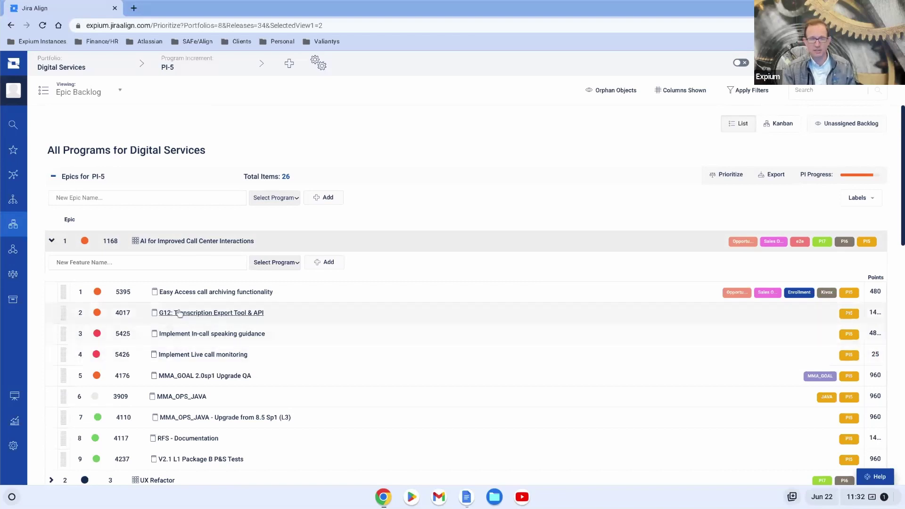
click(52, 241)
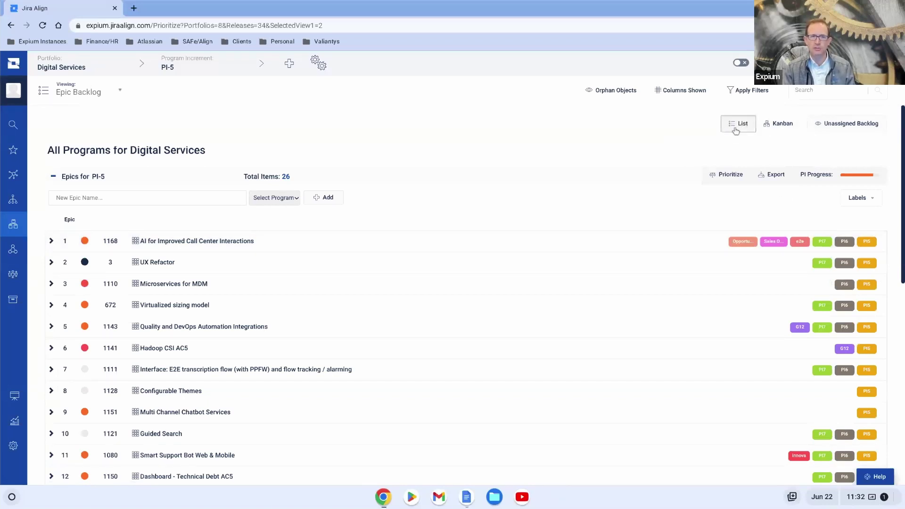
- Show the epic backlog as a Kanban board in Process Flow View and expand the epics for PI-5
click(785, 127)
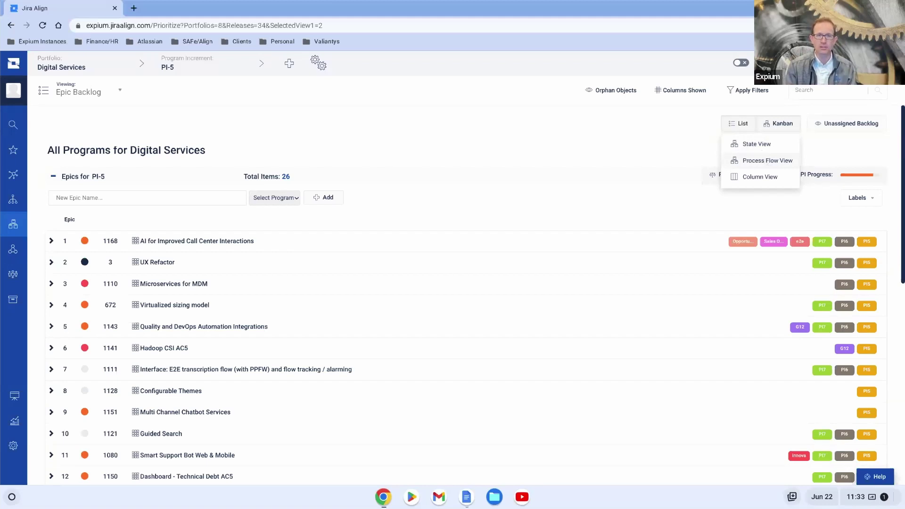
click(760, 163)
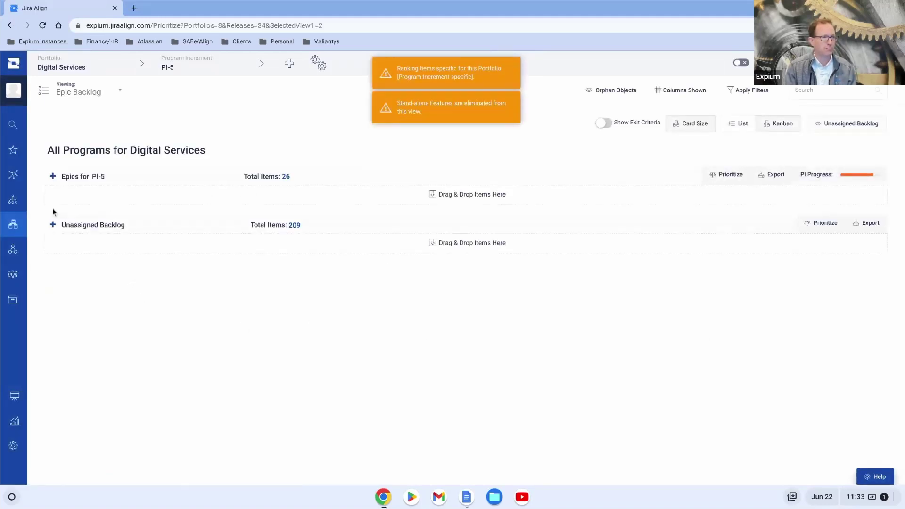
click(54, 181)
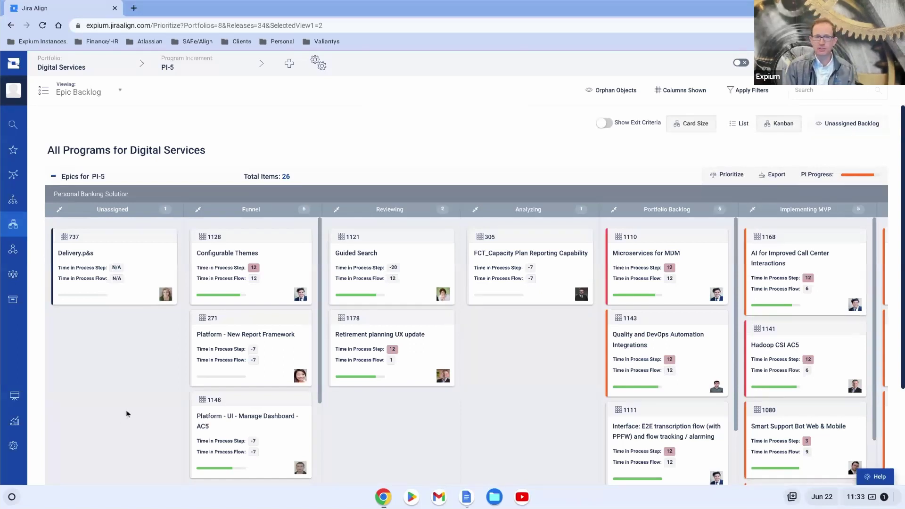
- Review the PI-5 epic cards across the process steps from Unassigned and Funnel through Implementing MVP to Done
scroll(144, 366, down, 1)
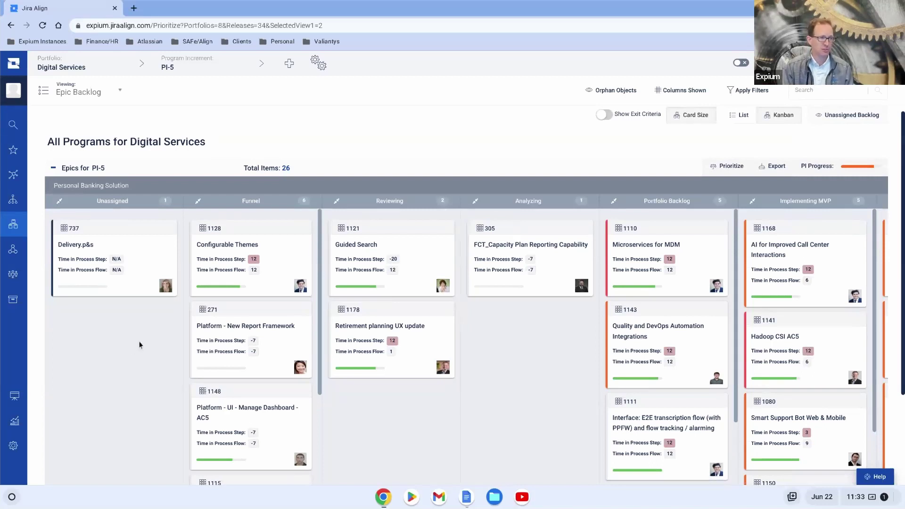
scroll(138, 346, down, 2)
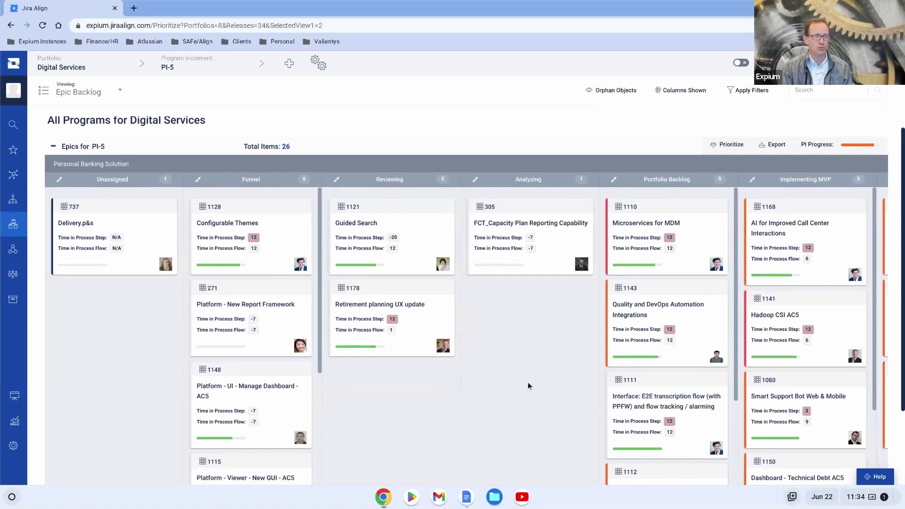
scroll(527, 386, down, 3)
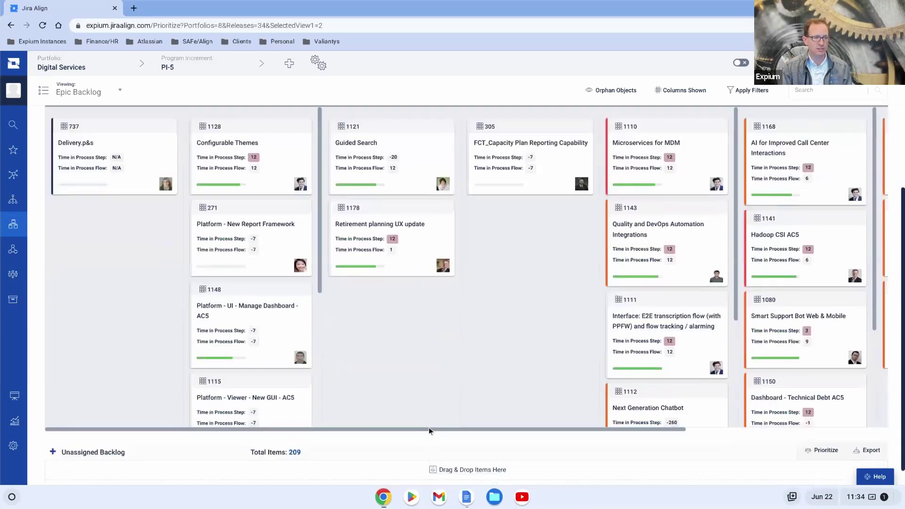
drag(465, 429, 687, 412)
scroll(685, 411, up, 3)
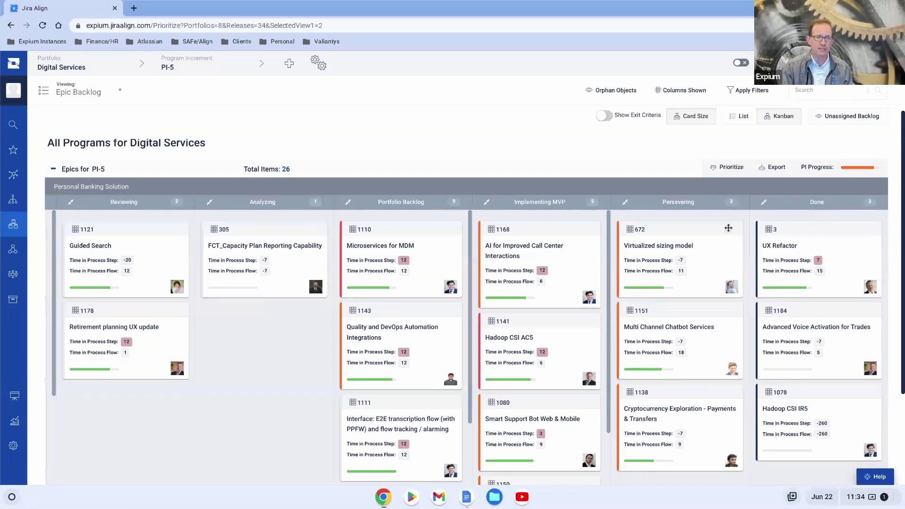
scroll(597, 455, down, 2)
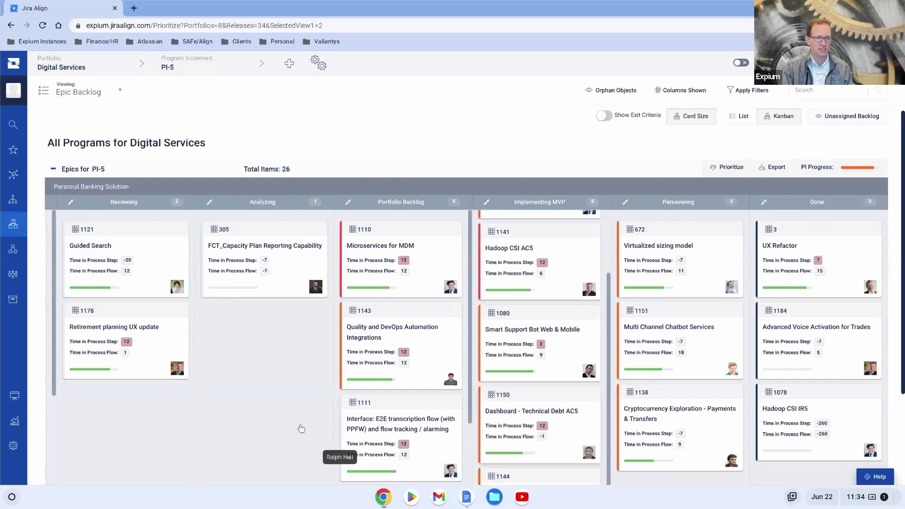
- Switch the epic Kanban board to Column View
click(774, 118)
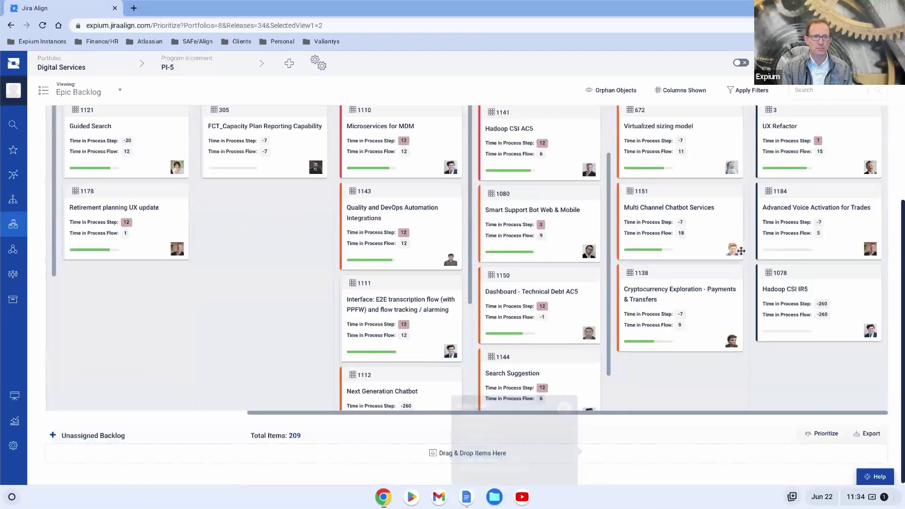
click(773, 125)
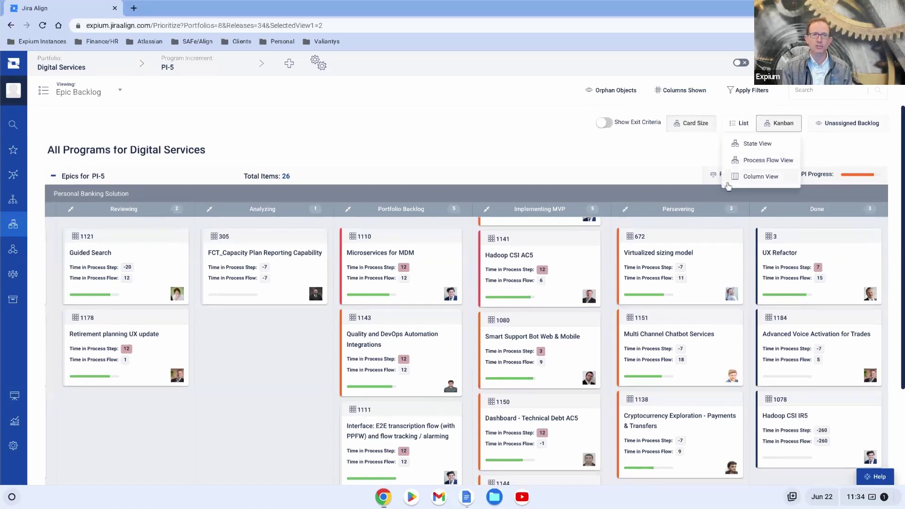
click(755, 178)
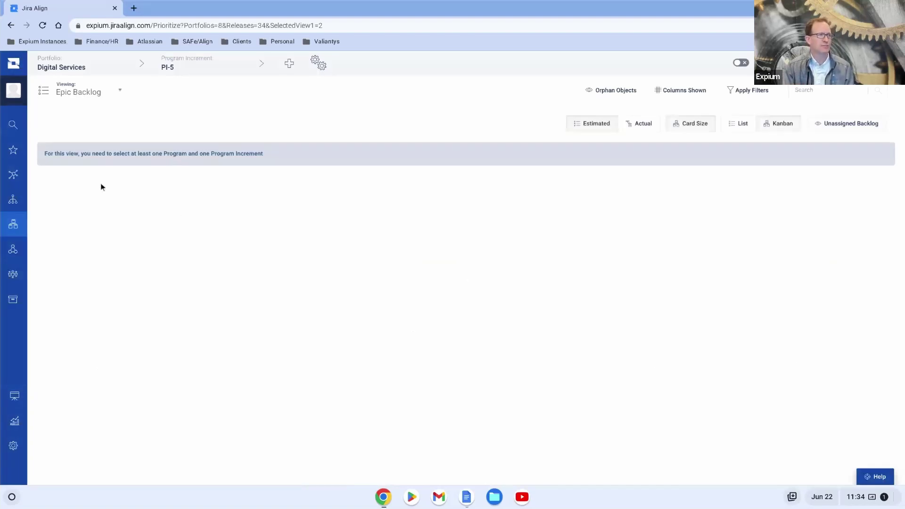
- Change the backlog's scope from the Digital Services portfolio to the Mobile program and apply it
click(99, 69)
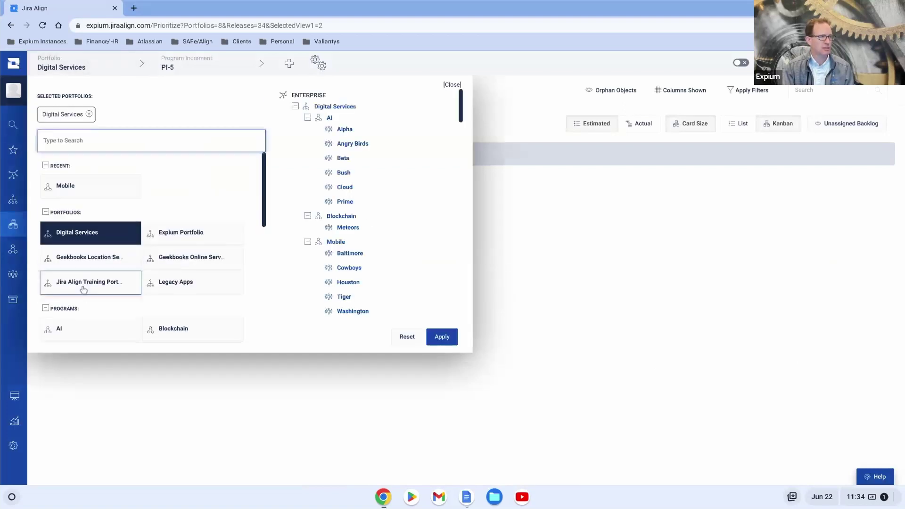
scroll(82, 291, down, 1)
scroll(82, 291, down, 1)
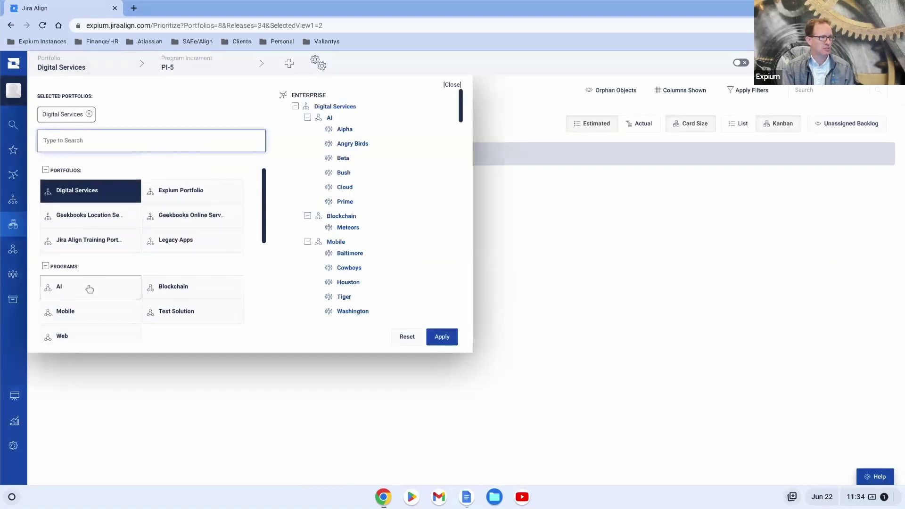
scroll(88, 291, down, 1)
click(82, 304)
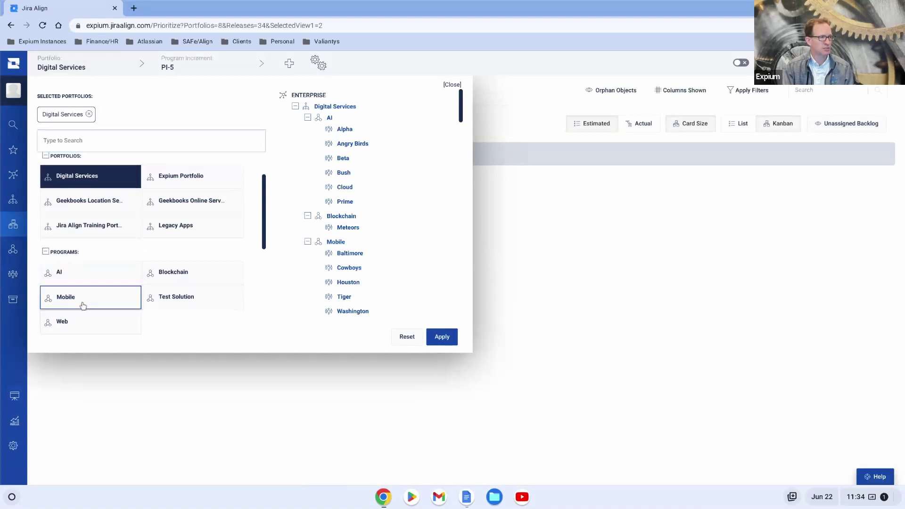
click(436, 342)
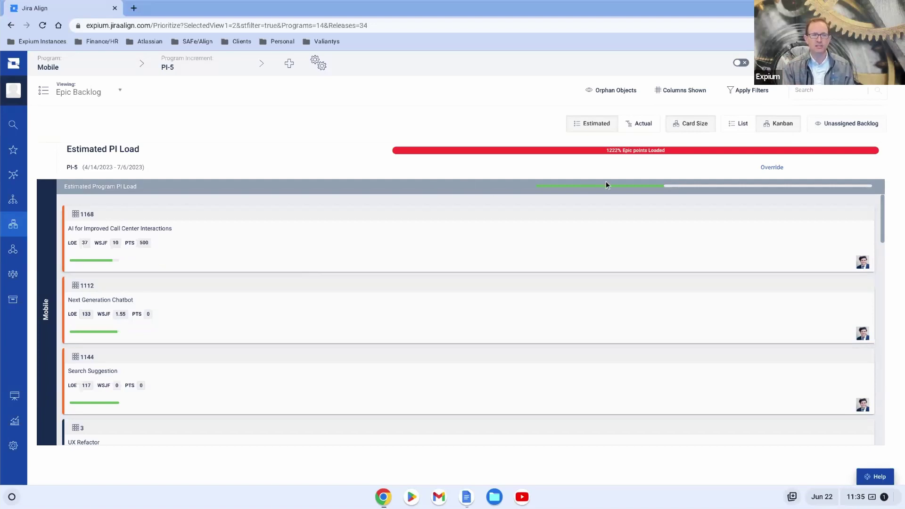
- Examine Mobile's estimated PI-5 load bars and switch the board to the Actual PI load
mouse_move(630, 198)
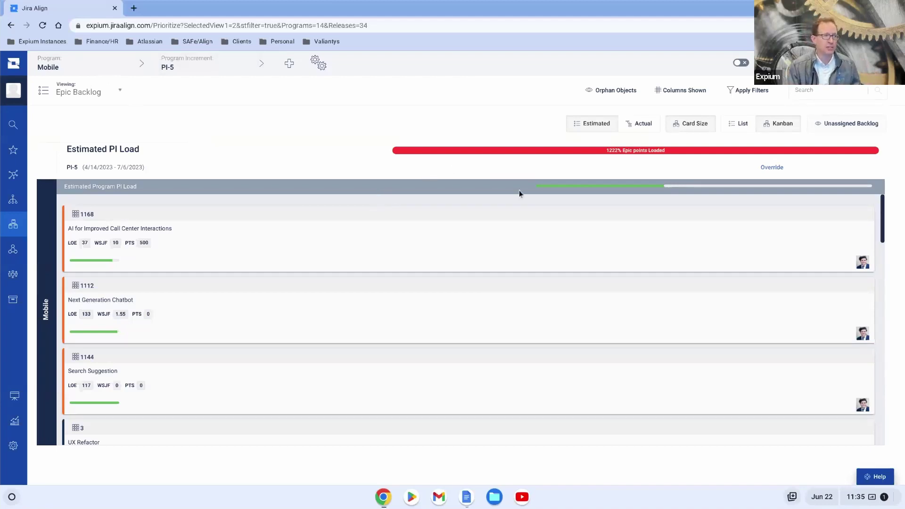
mouse_move(655, 187)
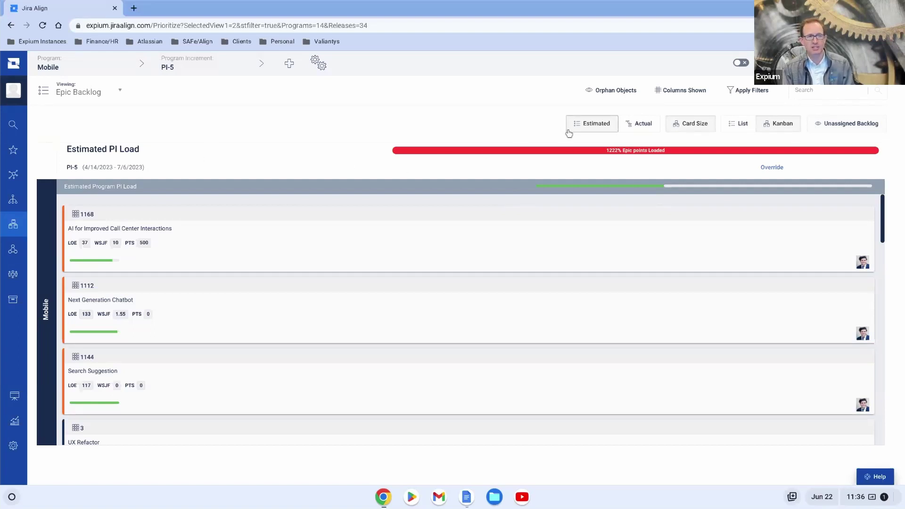
click(642, 125)
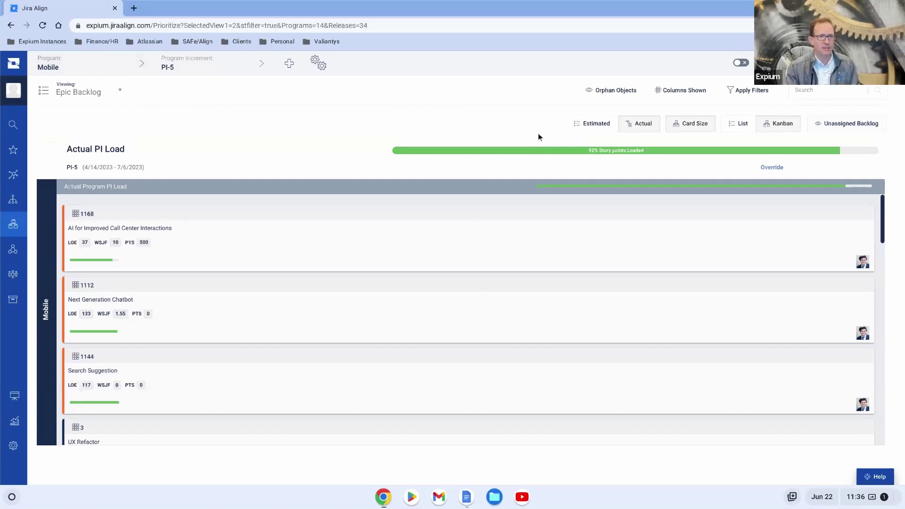
- Return the Mobile epic backlog to List view and open the AI for Improved Call Center Interactions epic from PI-5
click(741, 125)
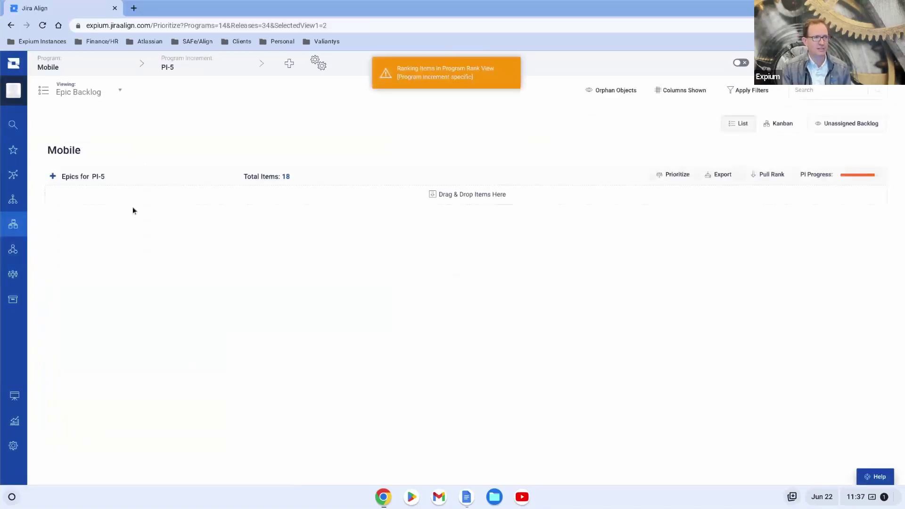
click(53, 176)
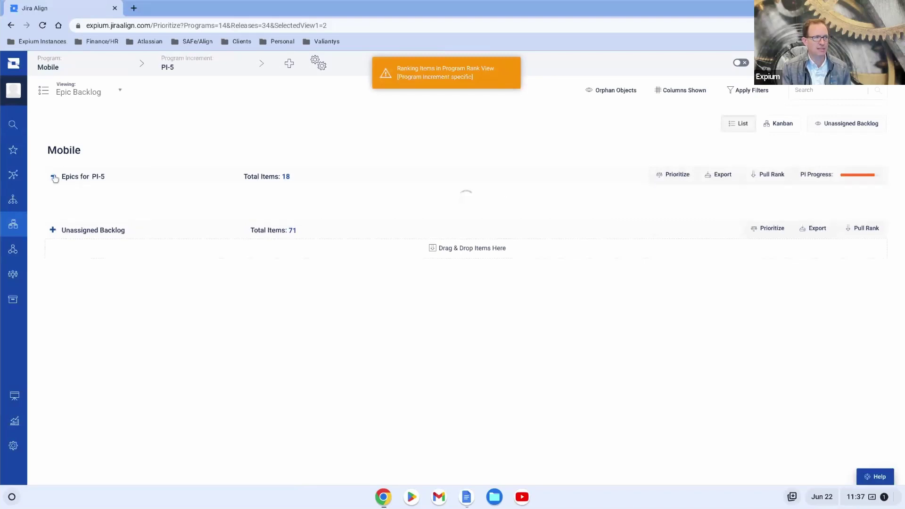
click(177, 242)
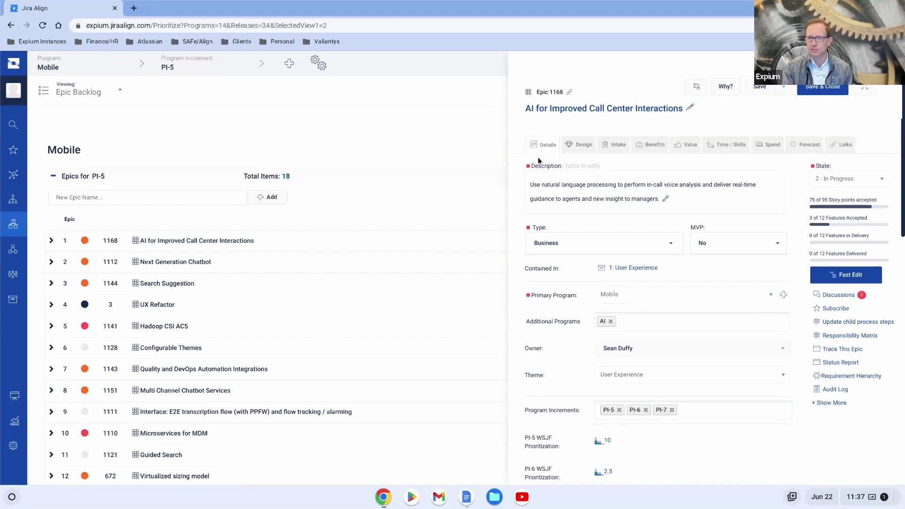
- Review the epic's details, including its programs, program increments, WSJF prioritization, point estimates, features, criteria, risks and objectives
scroll(571, 184, down, 1)
scroll(584, 230, down, 3)
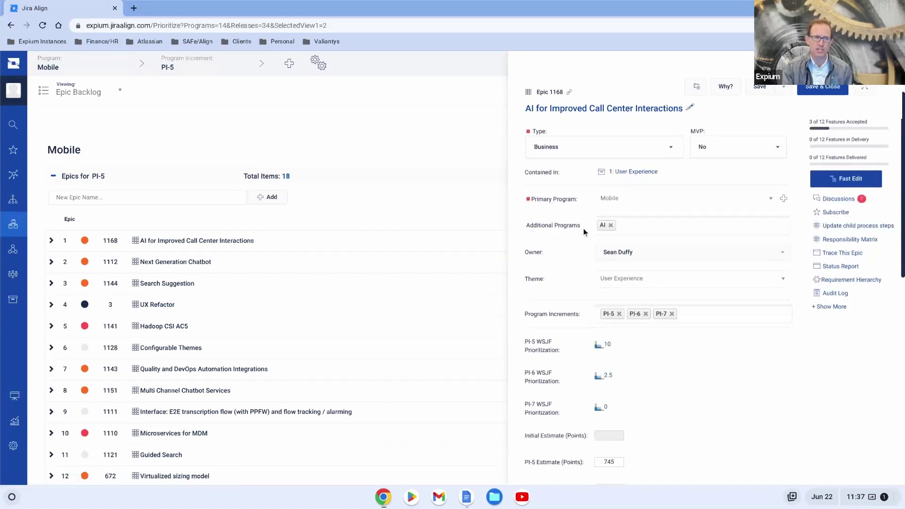
scroll(584, 230, down, 2)
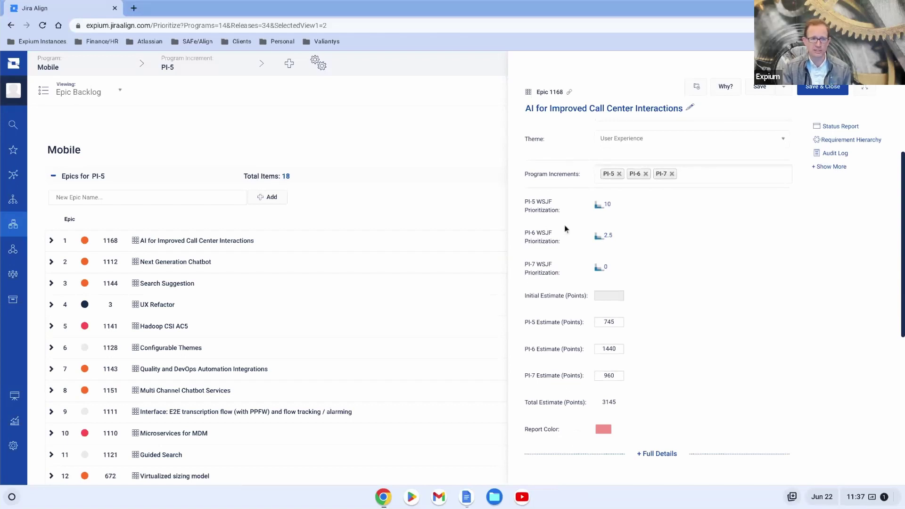
scroll(564, 226, down, 3)
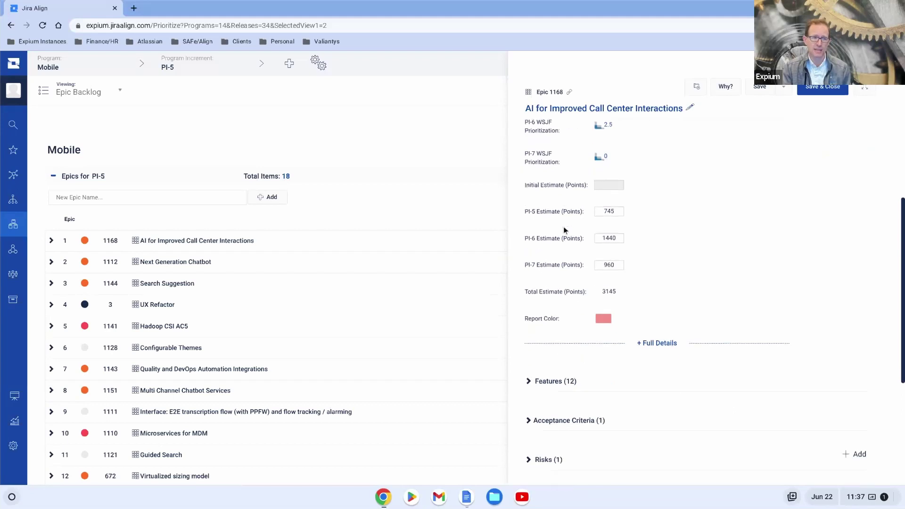
scroll(570, 256, down, 3)
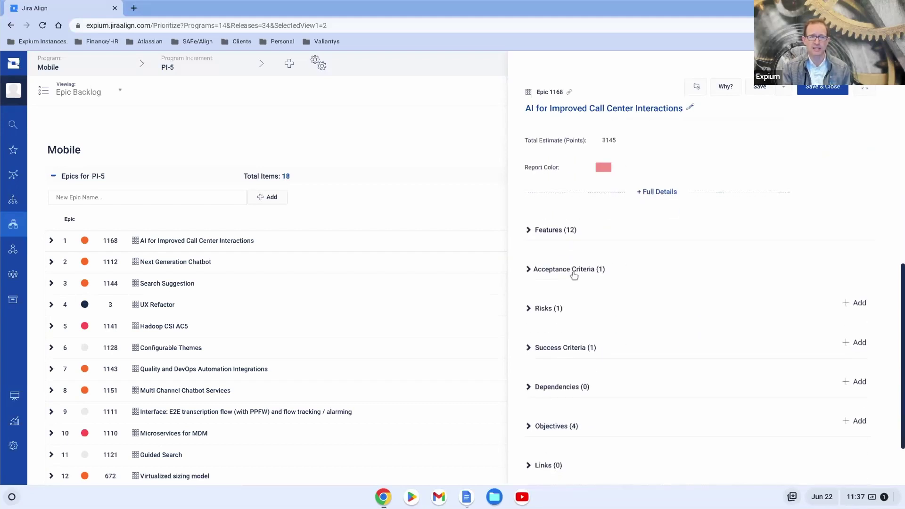
scroll(573, 275, down, 1)
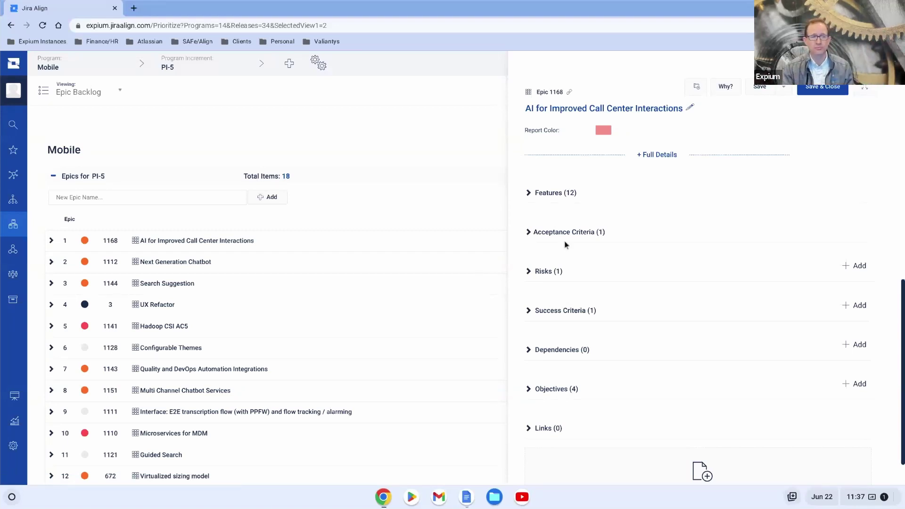
scroll(563, 393, down, 1)
scroll(563, 393, up, 3)
scroll(564, 393, up, 10)
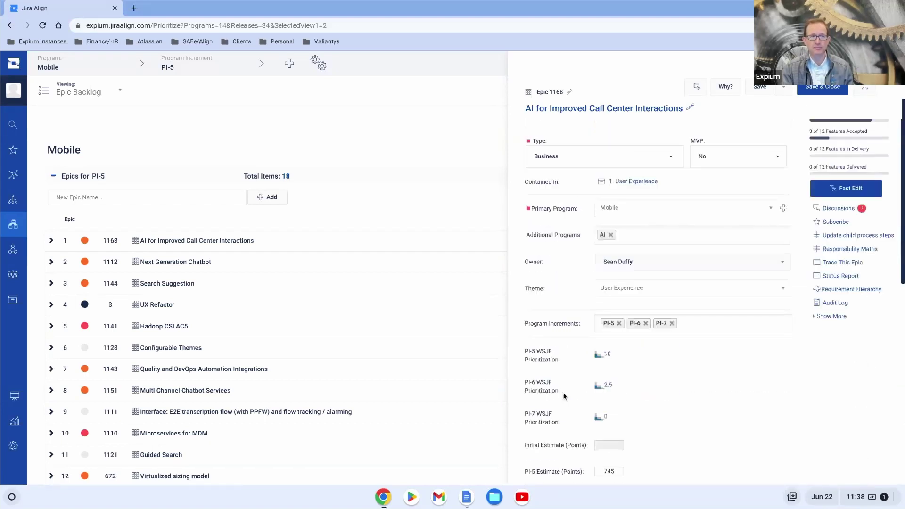
- Open the epic's Design information and review its hypothesis, design stage, Lean UX Canvas and prototype fields
click(584, 150)
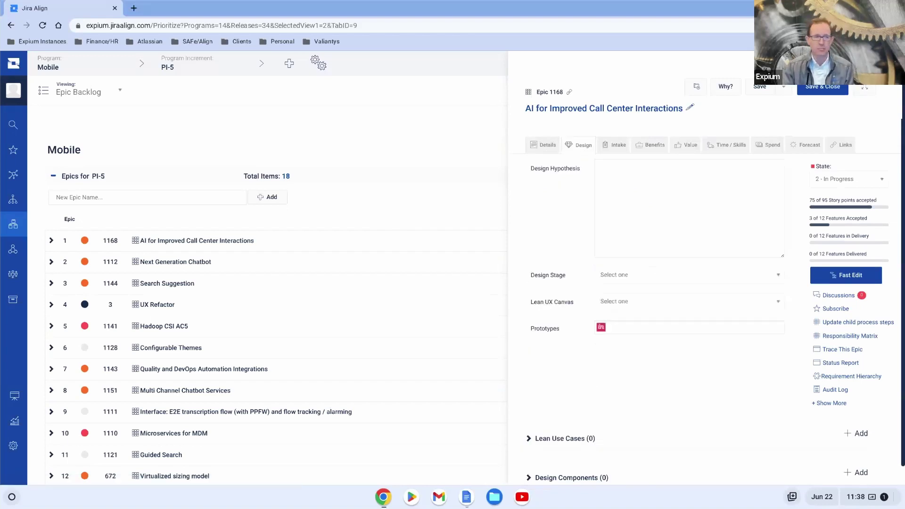
scroll(579, 259, down, 1)
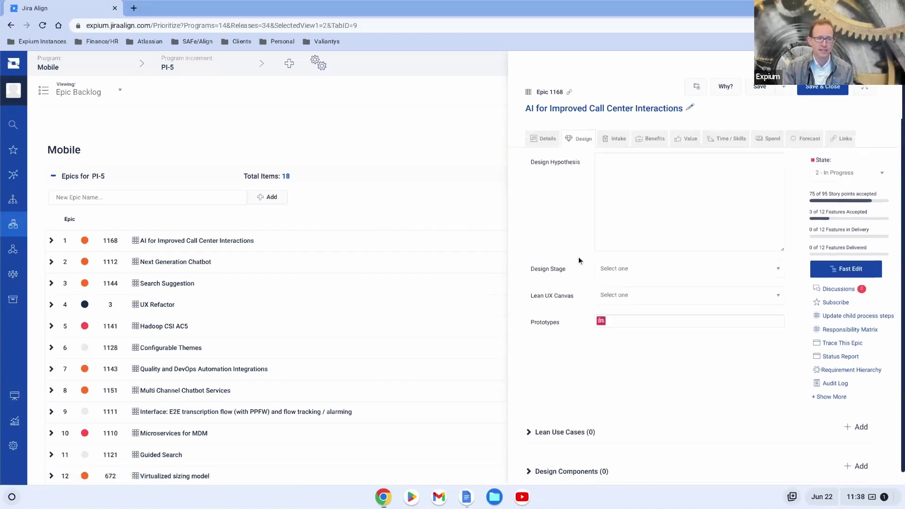
- Review the epic's Intake form questions and the Lean Business Case in its Benefits information
scroll(581, 263, up, 1)
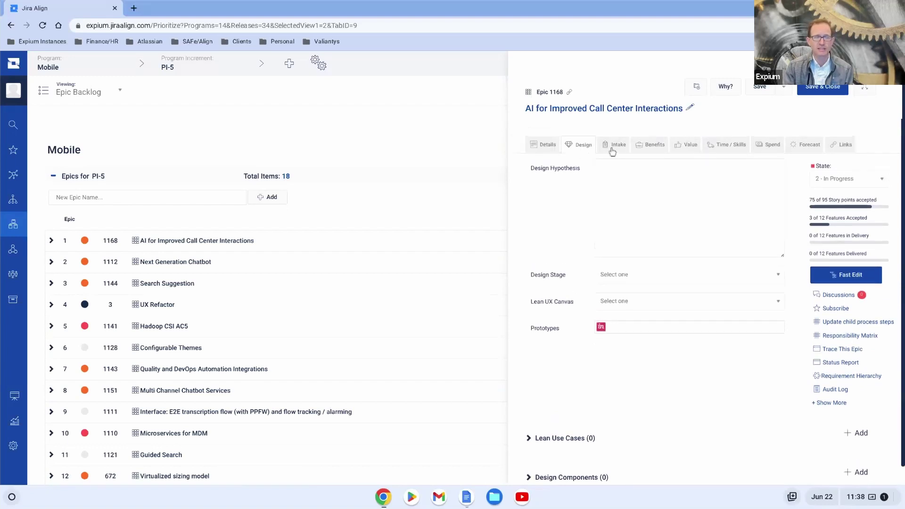
click(613, 147)
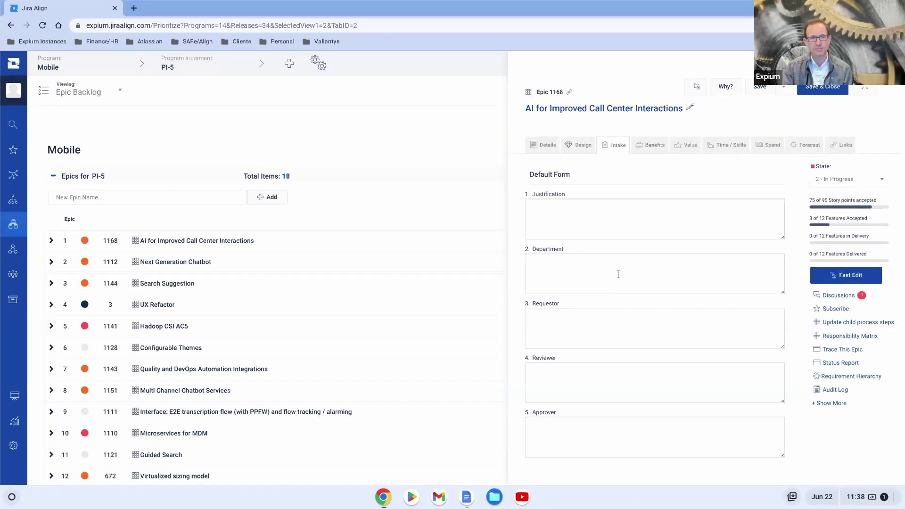
click(646, 144)
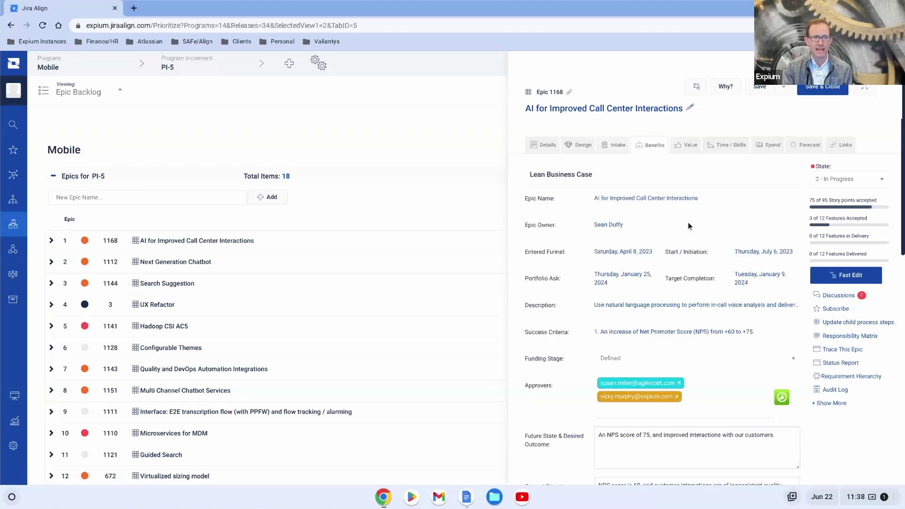
scroll(672, 246, down, 1)
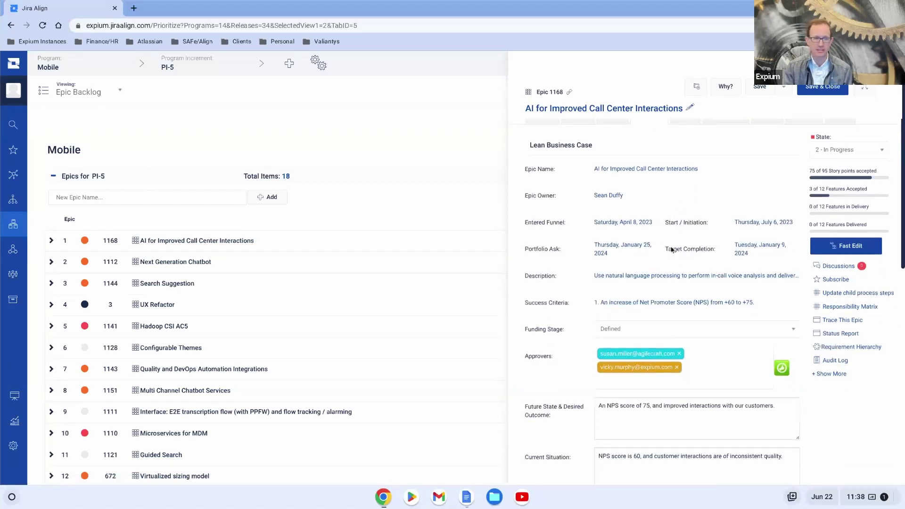
scroll(671, 249, down, 5)
scroll(674, 257, down, 5)
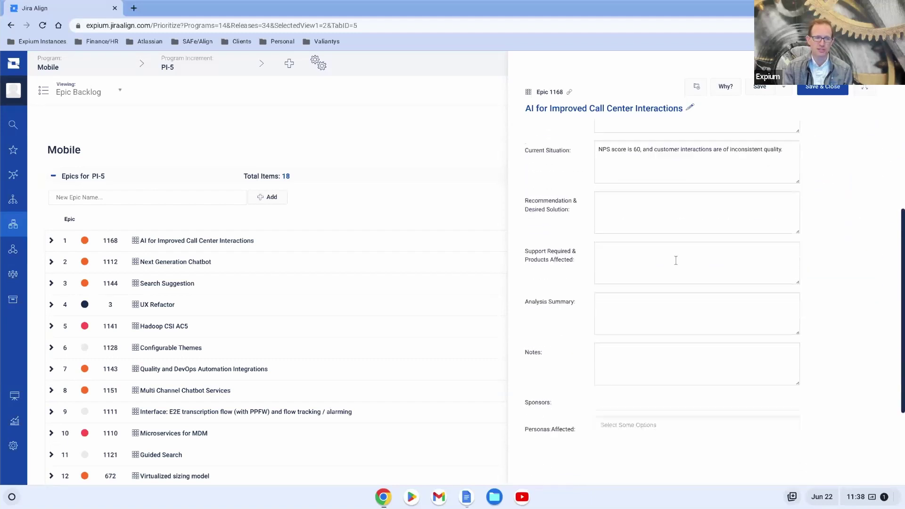
scroll(678, 261, up, 10)
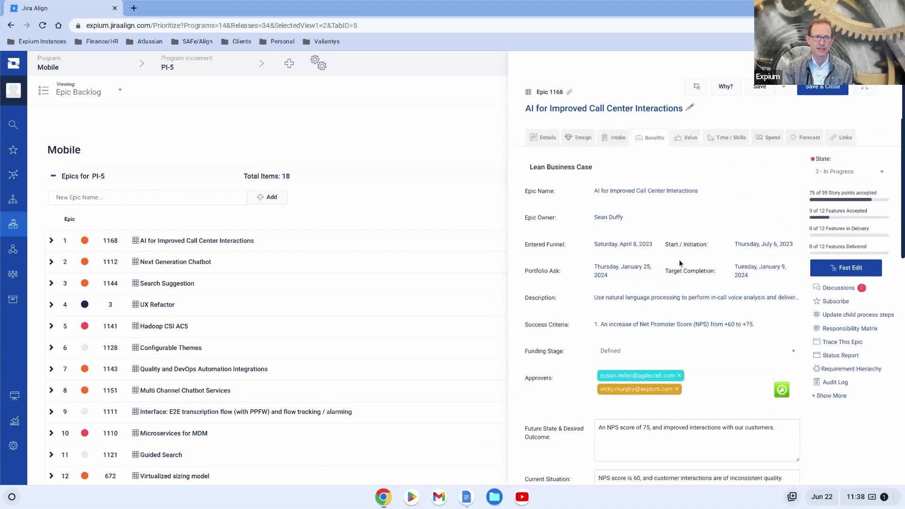
- Review the epic's Value information, covering the High Level ROI scores, the Value Engineering hypothesis, target outcomes and initial estimates
click(681, 141)
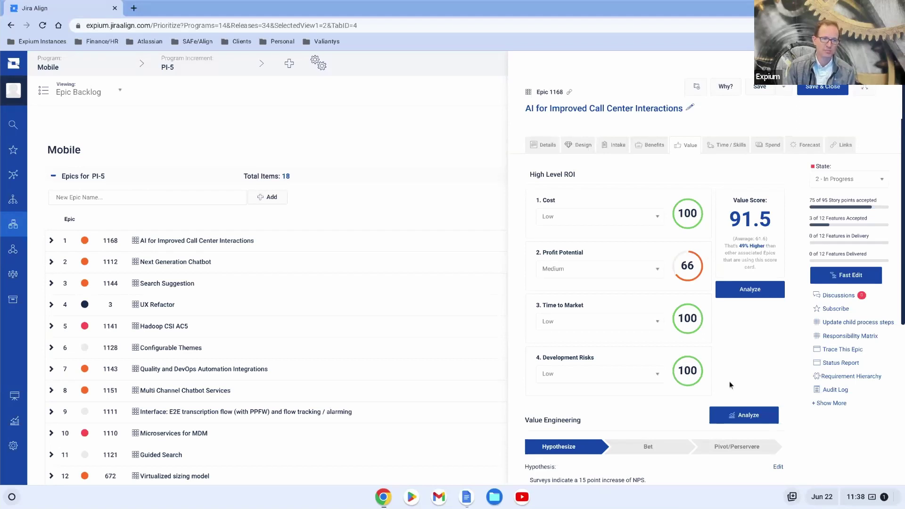
scroll(729, 381, down, 2)
scroll(682, 393, down, 3)
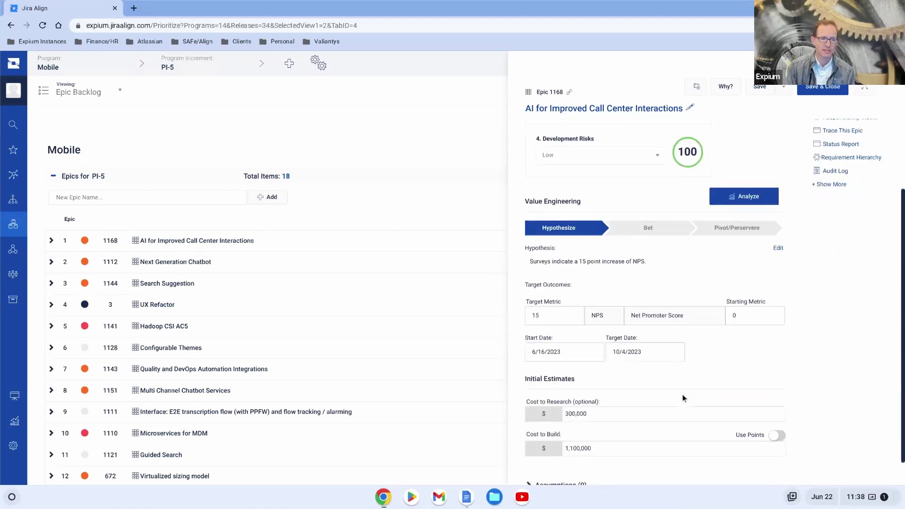
scroll(683, 394, up, 3)
scroll(682, 394, up, 3)
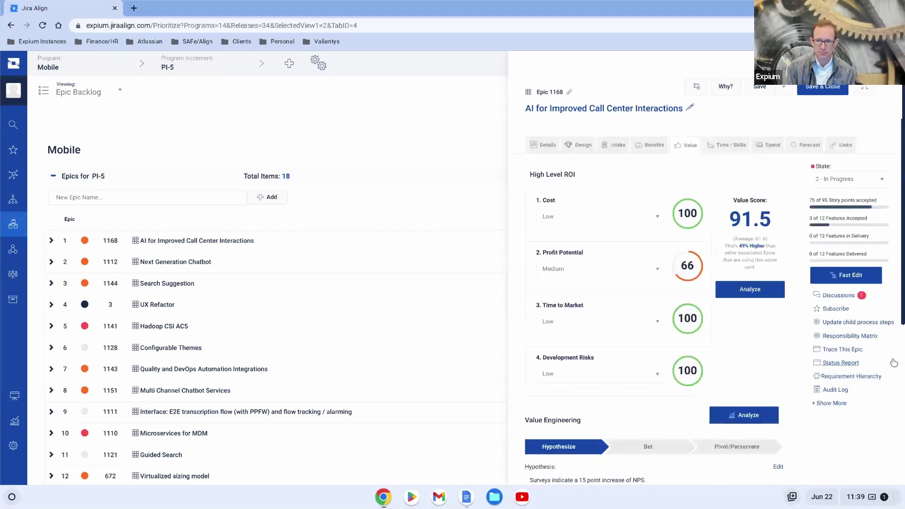
- Look through the epic's Time / Skills schedule, Spend figures and Forecast information
click(717, 146)
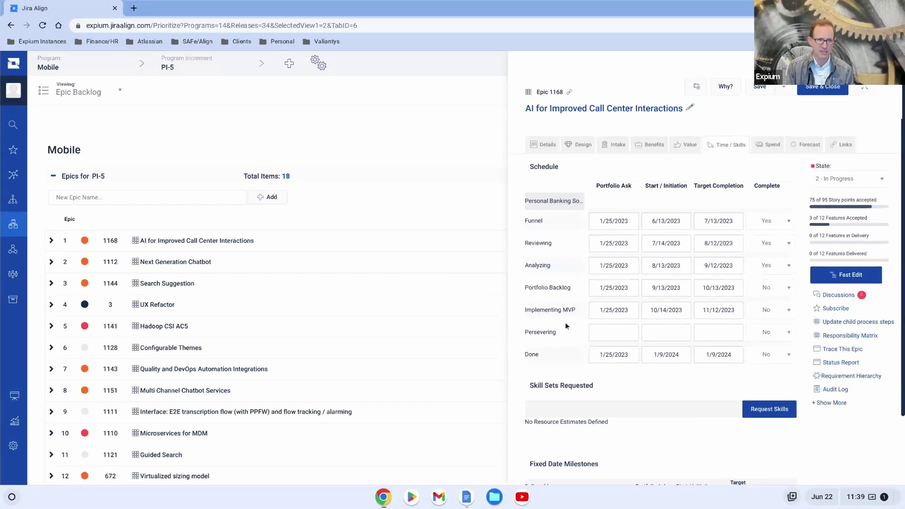
click(767, 146)
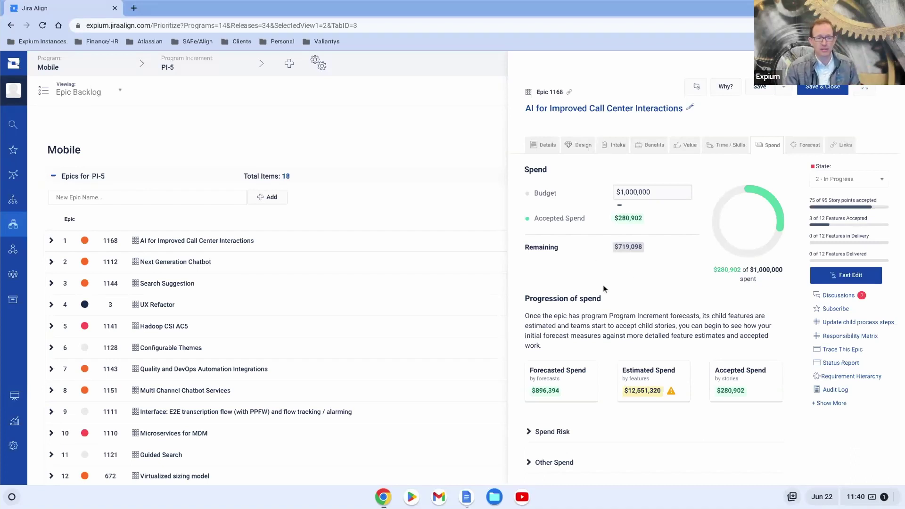
click(806, 143)
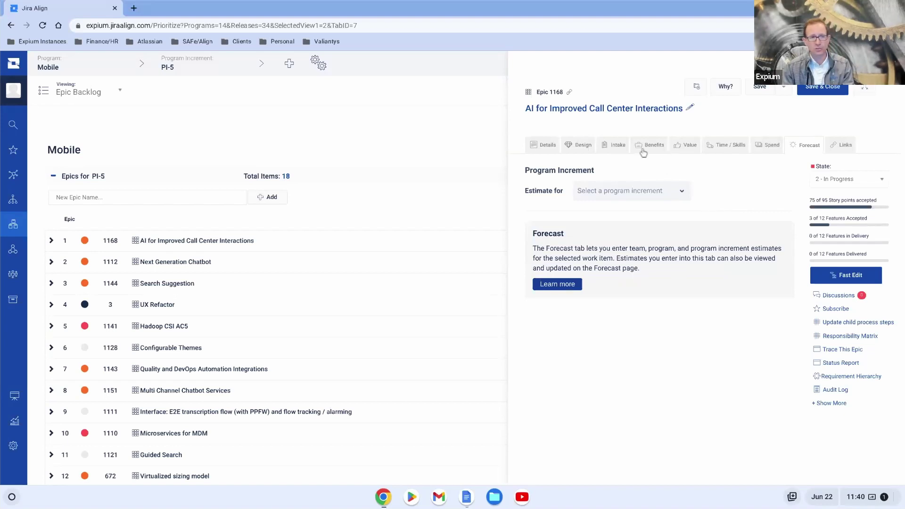
- Examine the Why? explanation of the epic's strategic, theme and WSJF reasoning, and close the epic
click(726, 87)
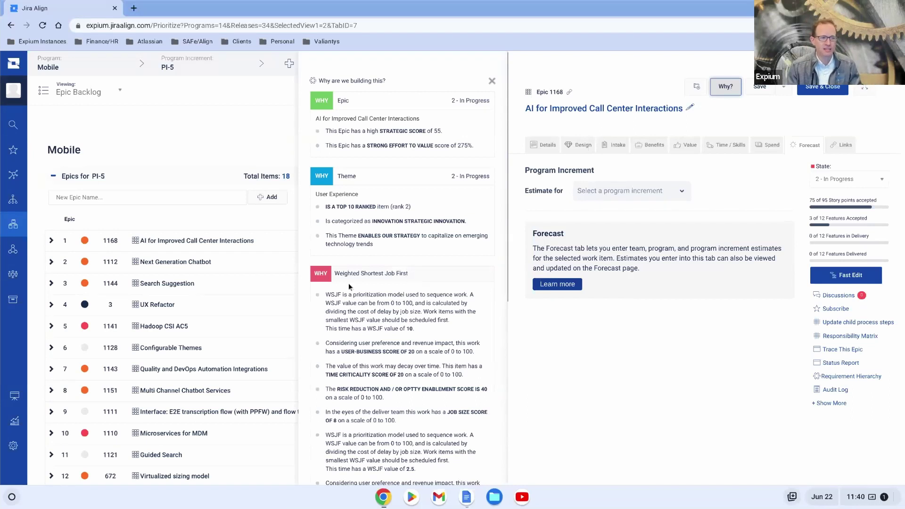
scroll(367, 306, down, 1)
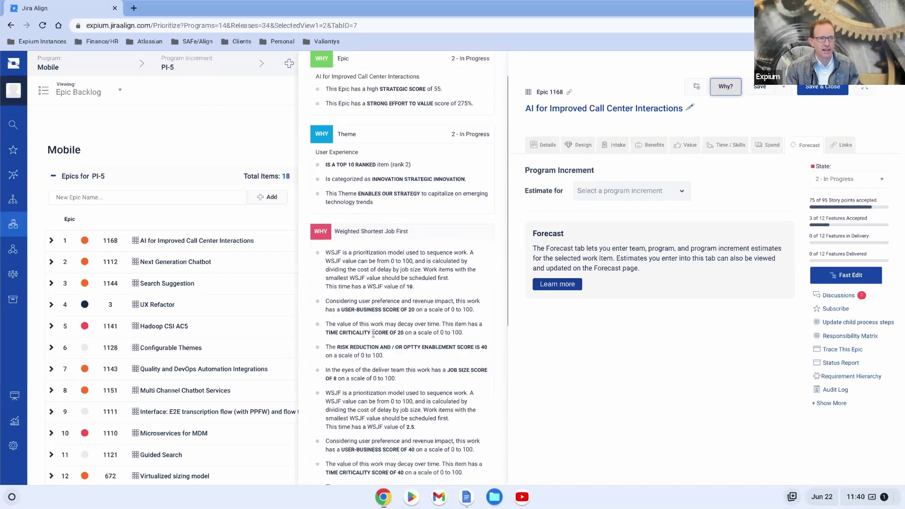
scroll(367, 305, up, 1)
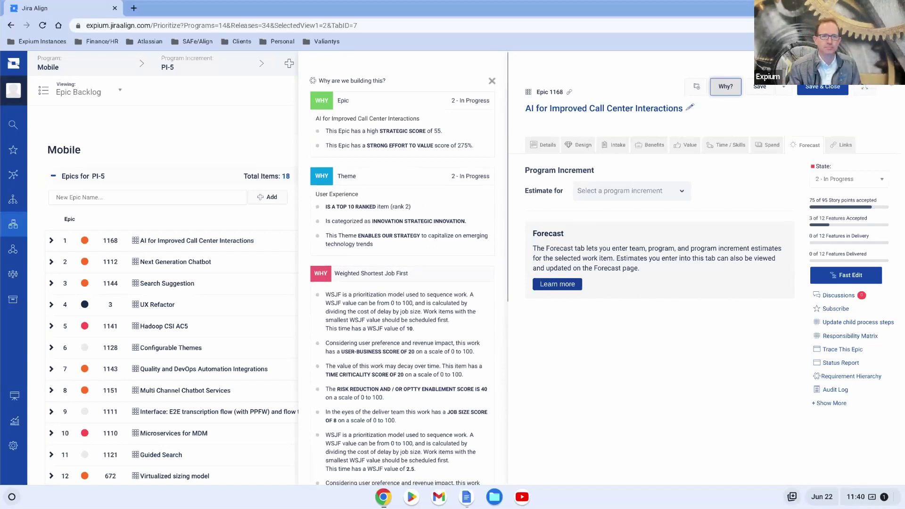
click(891, 86)
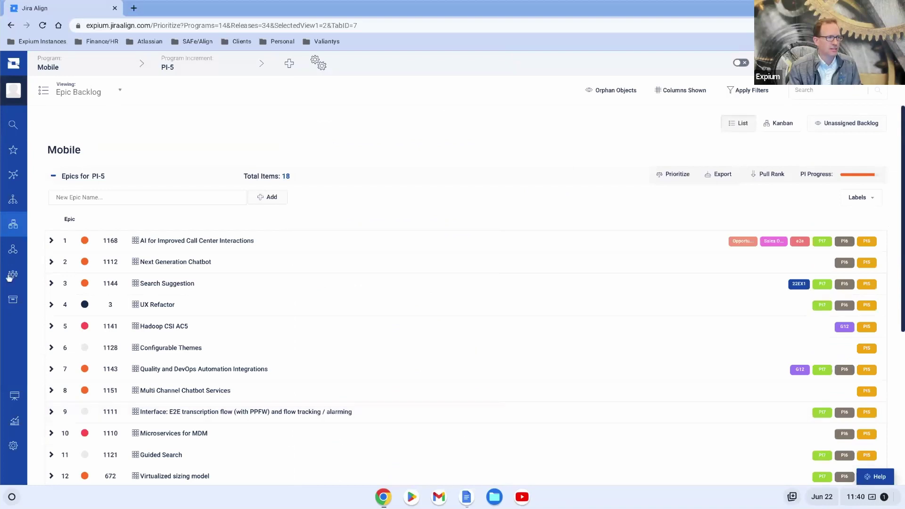
- Switch Mobile's PI-5 backlog to the Feature Backlog and look over its feature list and Kanban view options
click(95, 89)
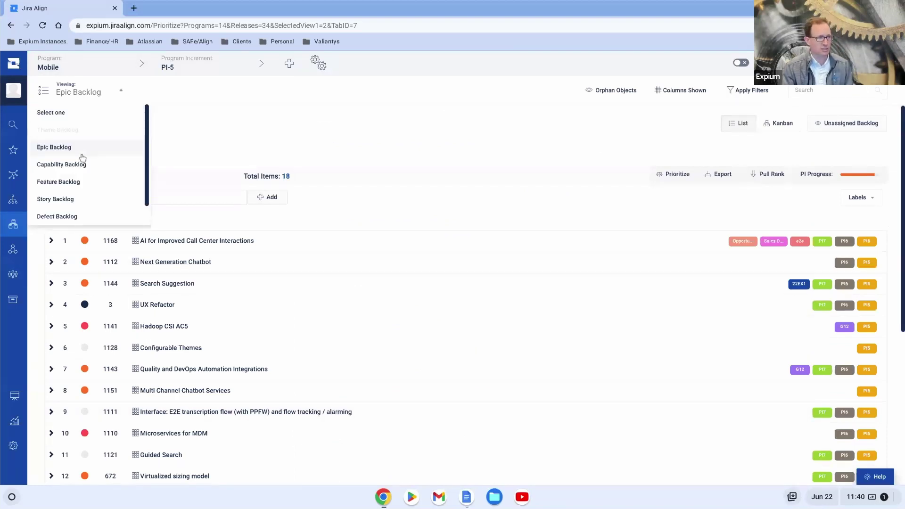
click(64, 184)
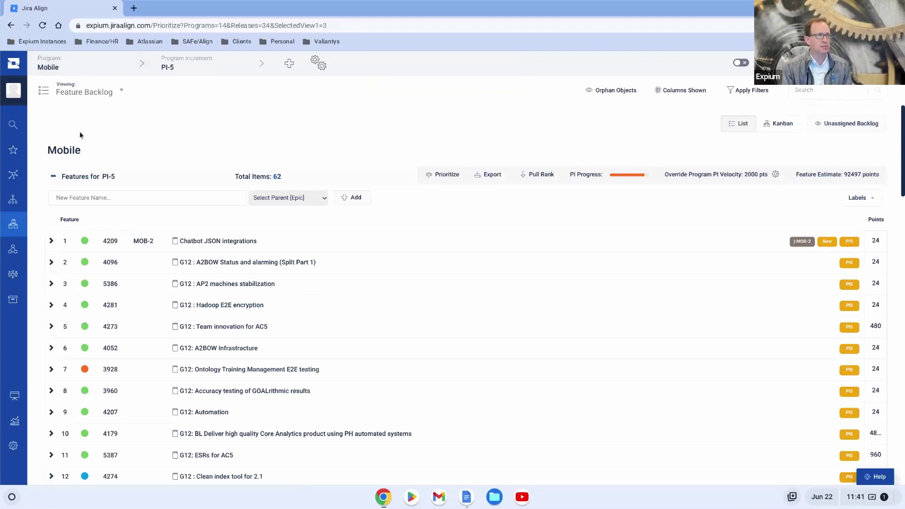
scroll(91, 148, down, 1)
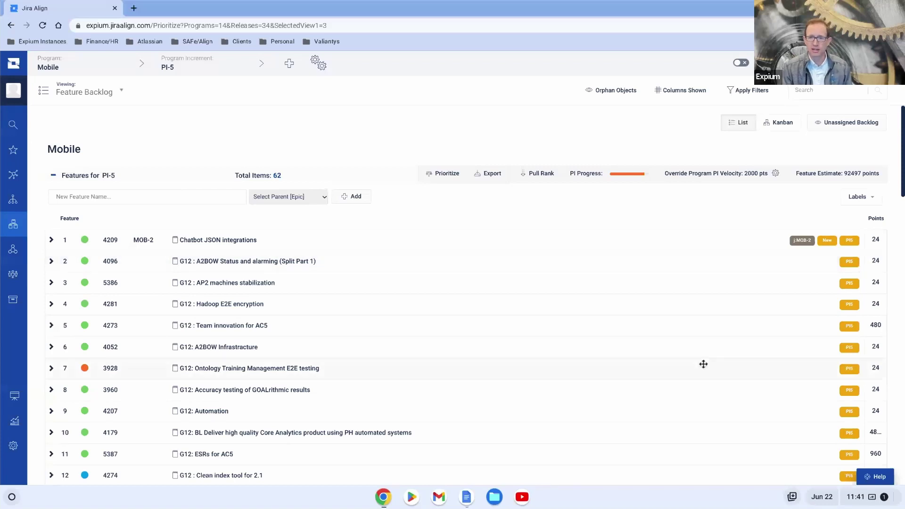
click(765, 122)
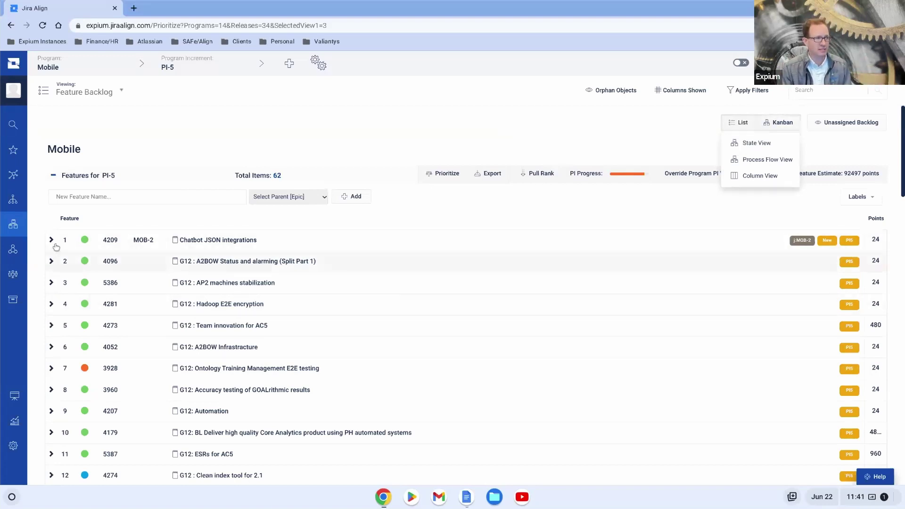
scroll(93, 245, down, 1)
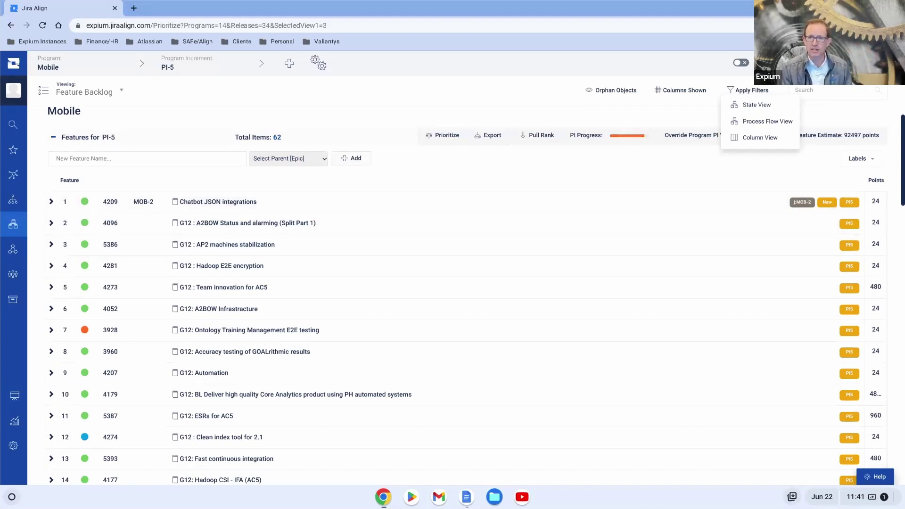
- Open the Chatbot JSON integrations feature, review its Design, Value, Spend, Forecast and Details information, and close it
click(192, 204)
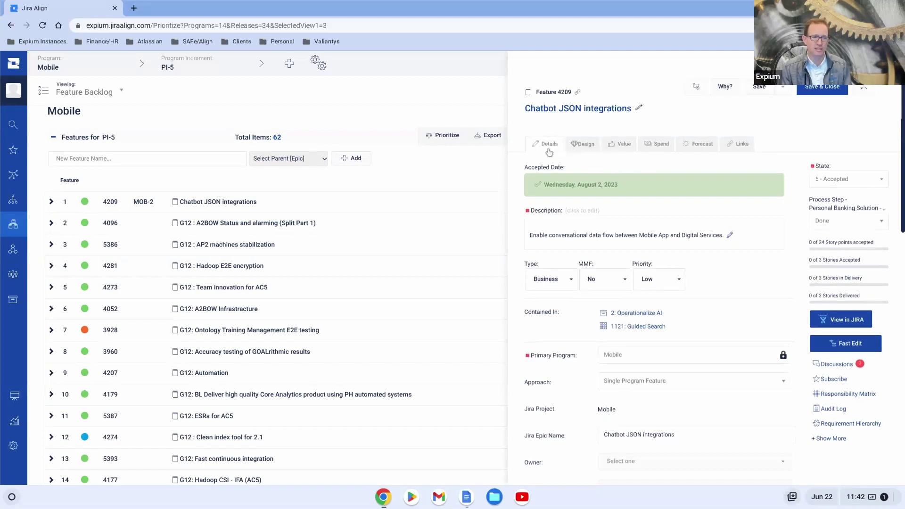
click(581, 149)
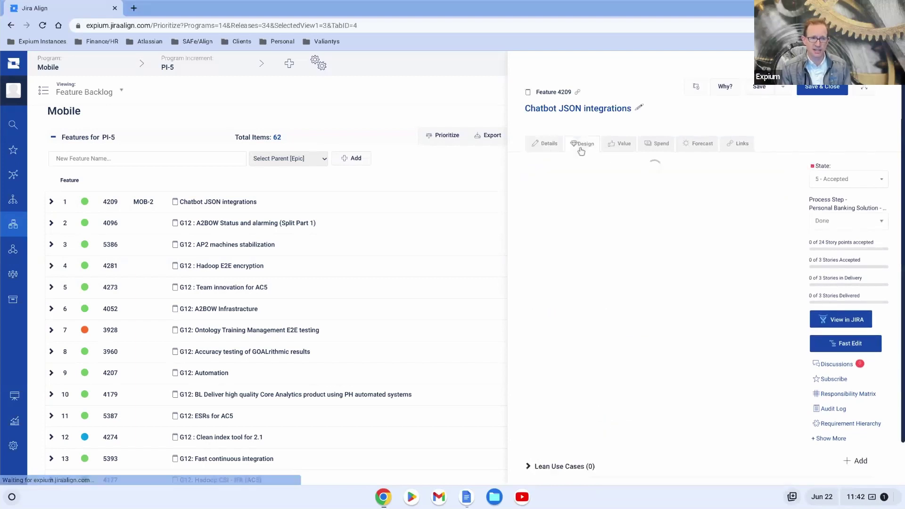
click(609, 152)
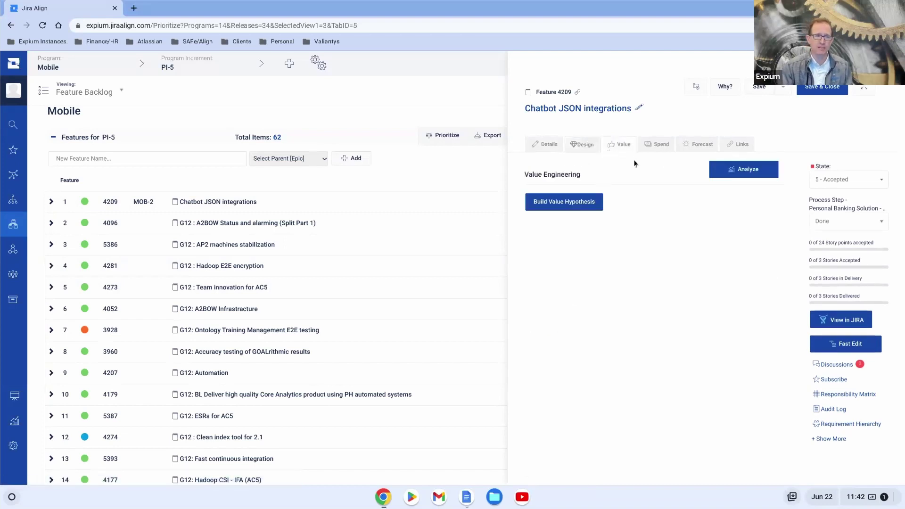
click(648, 148)
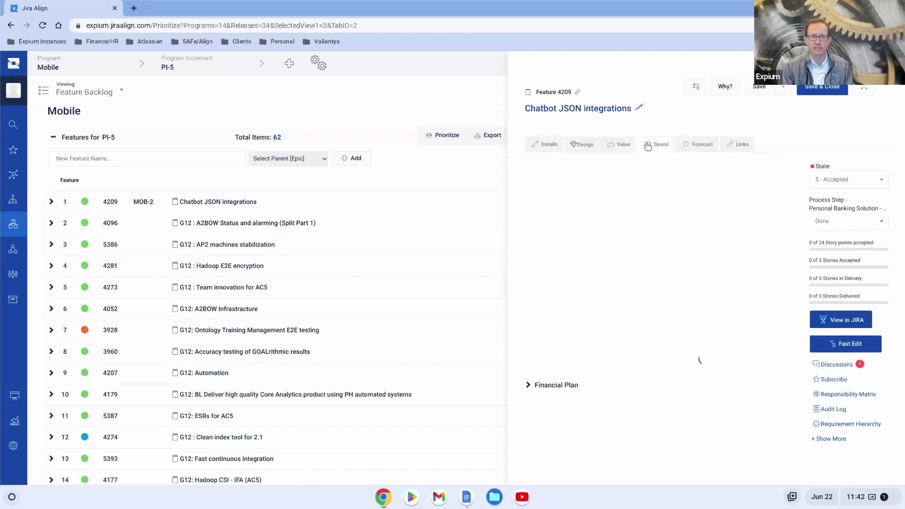
click(694, 145)
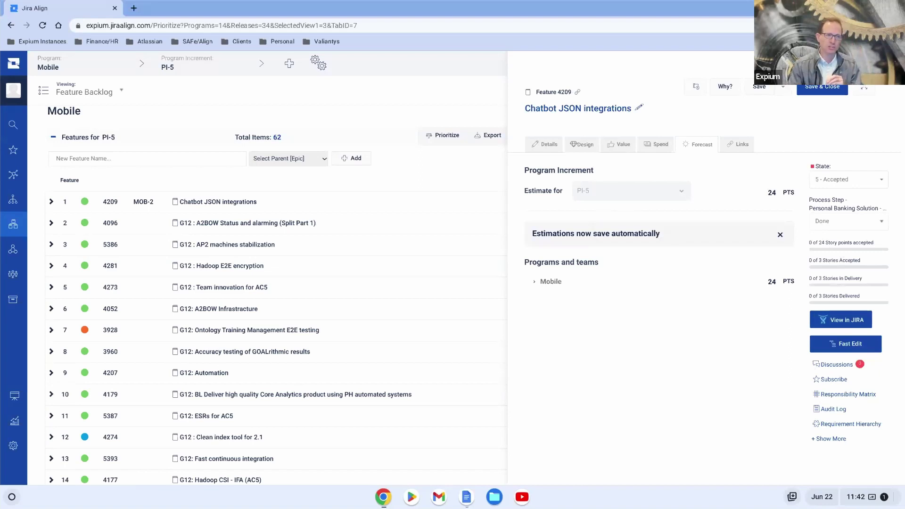
click(549, 145)
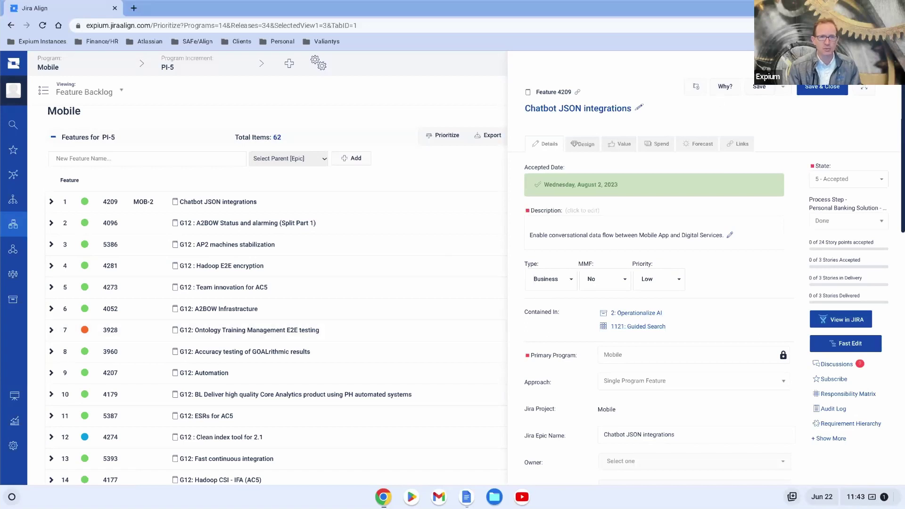
click(332, 213)
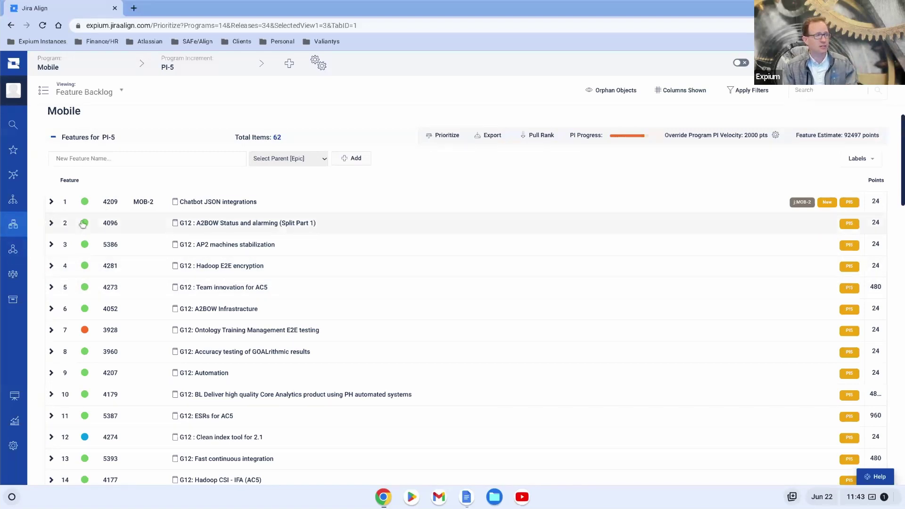
- Open the Program Board for Mobile's PI-5 and examine the objectives and each team's work items across the sprints
click(14, 227)
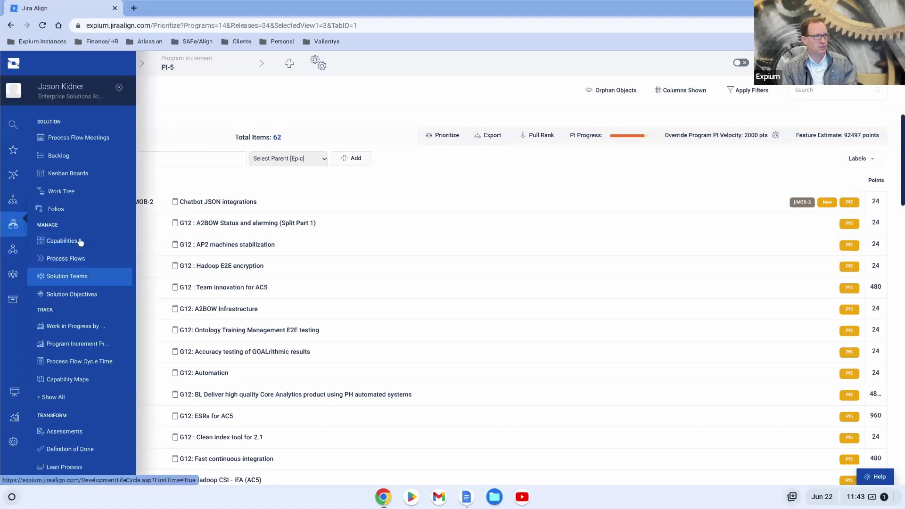
scroll(88, 274, down, 1)
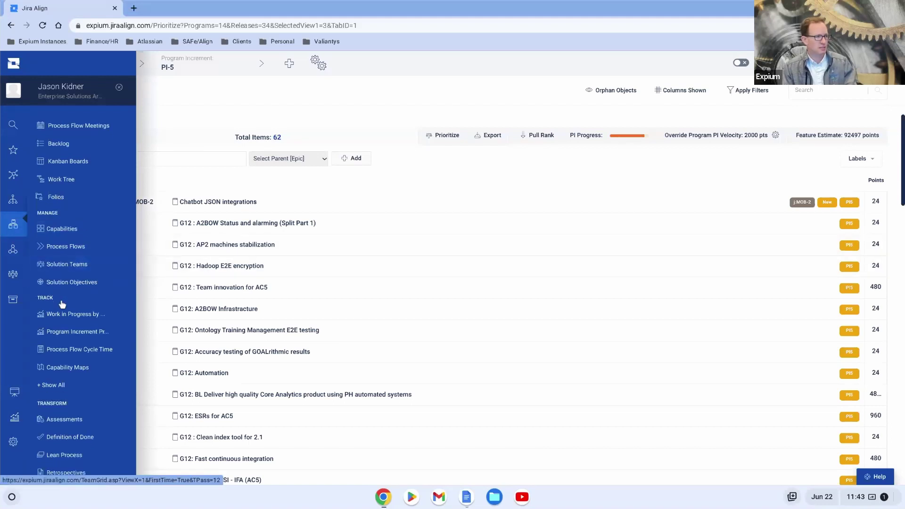
click(14, 253)
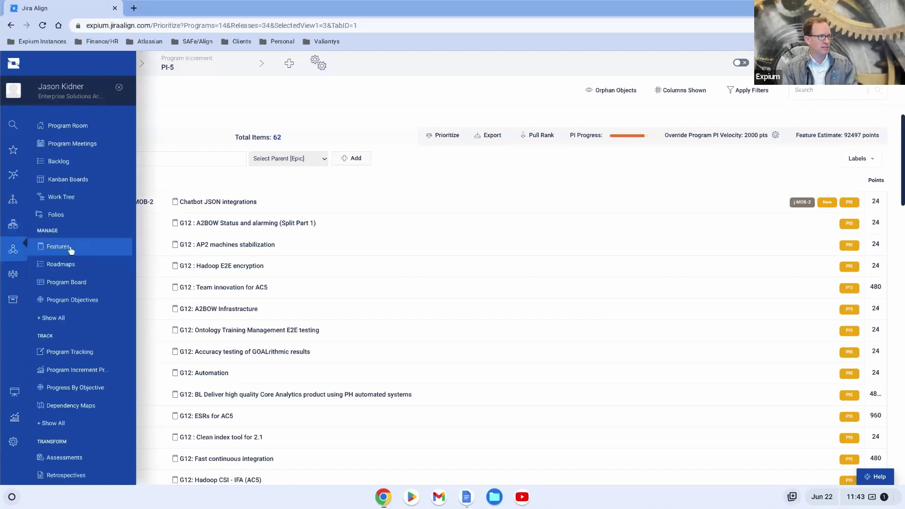
click(66, 282)
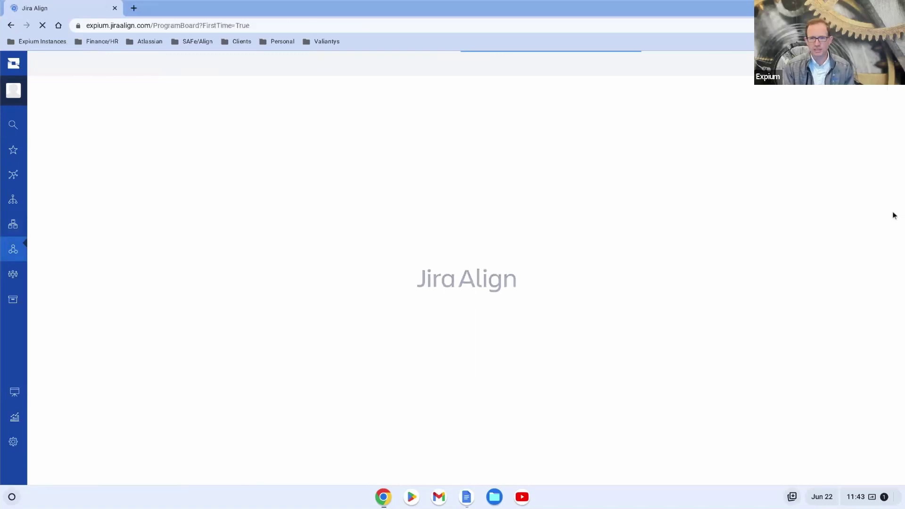
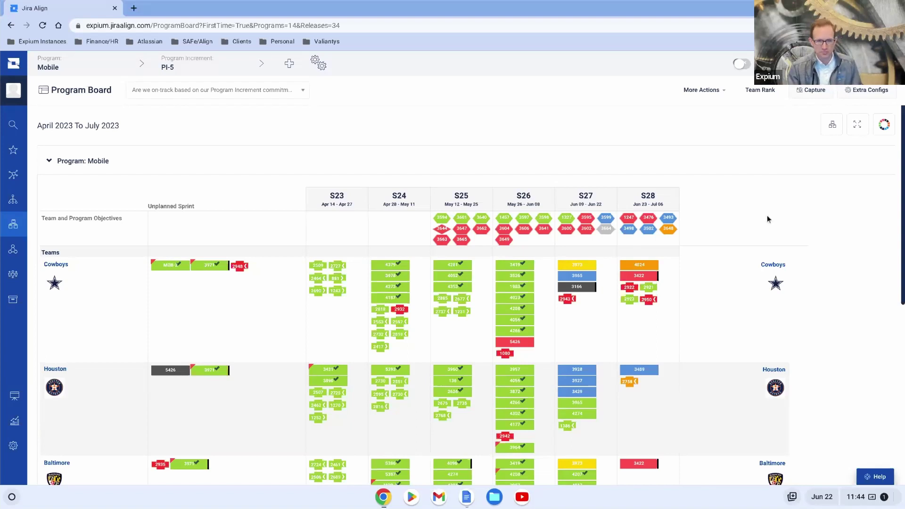
scroll(768, 215, down, 1)
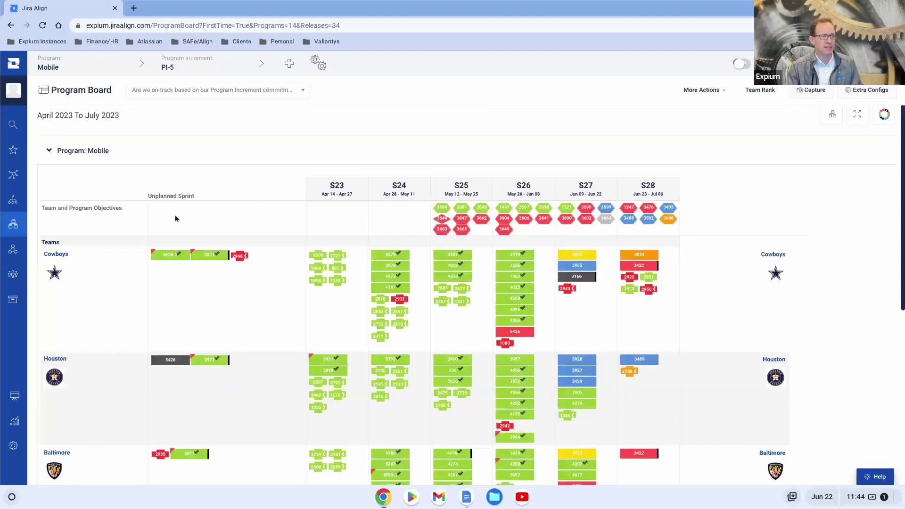
scroll(121, 234, down, 2)
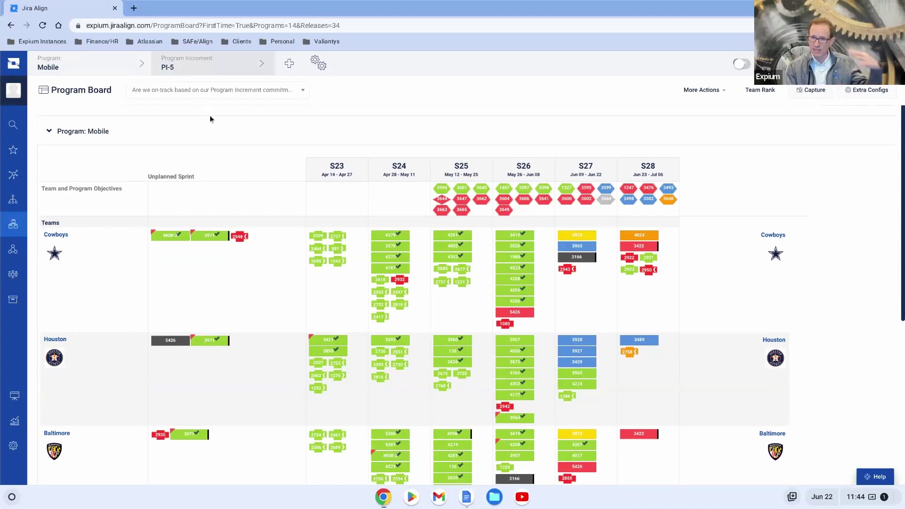
- Review the Program Board's legend of status colours and work item symbols, and close it
scroll(218, 121, up, 1)
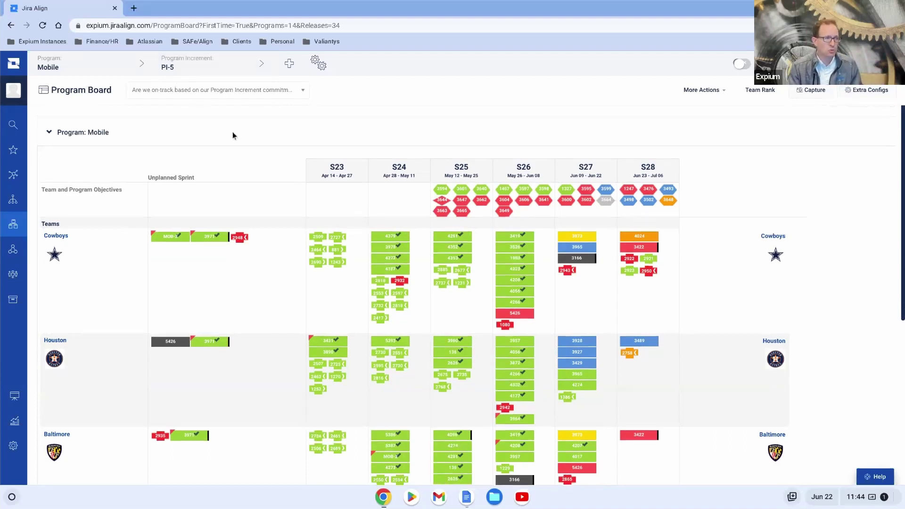
scroll(229, 134, down, 1)
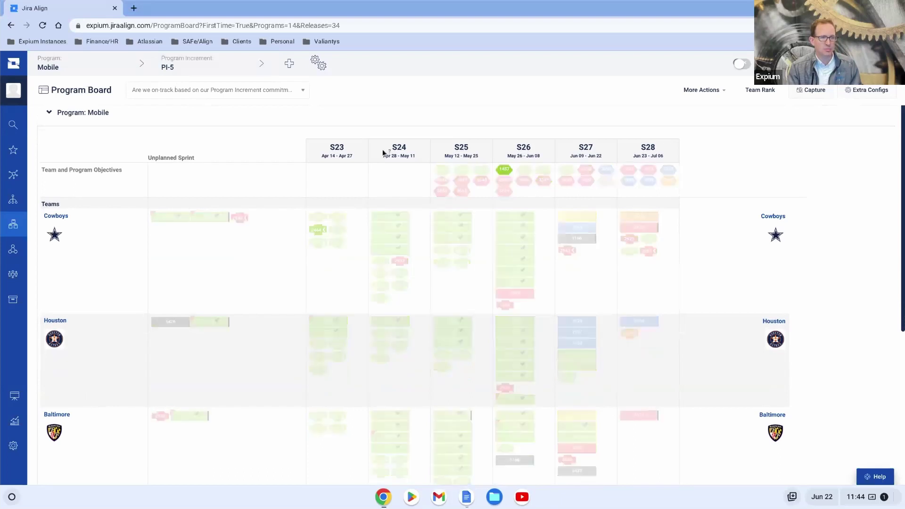
scroll(731, 142, up, 2)
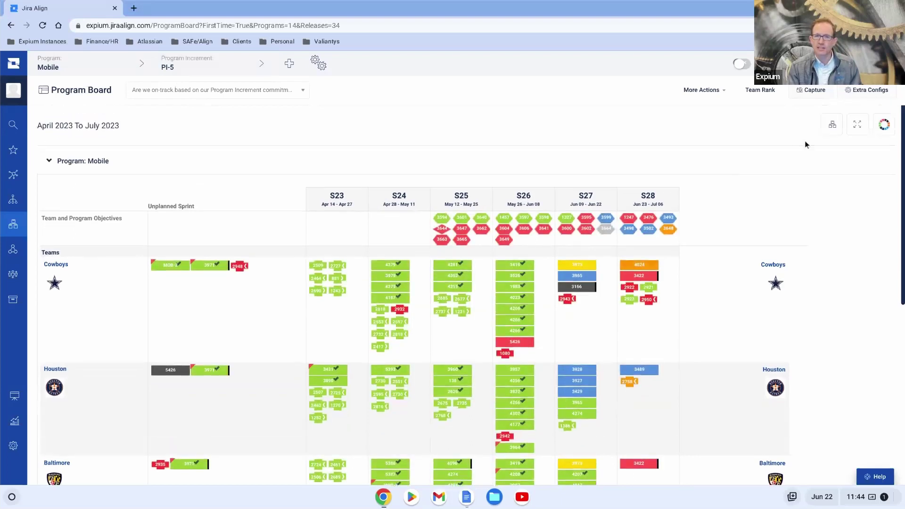
click(885, 130)
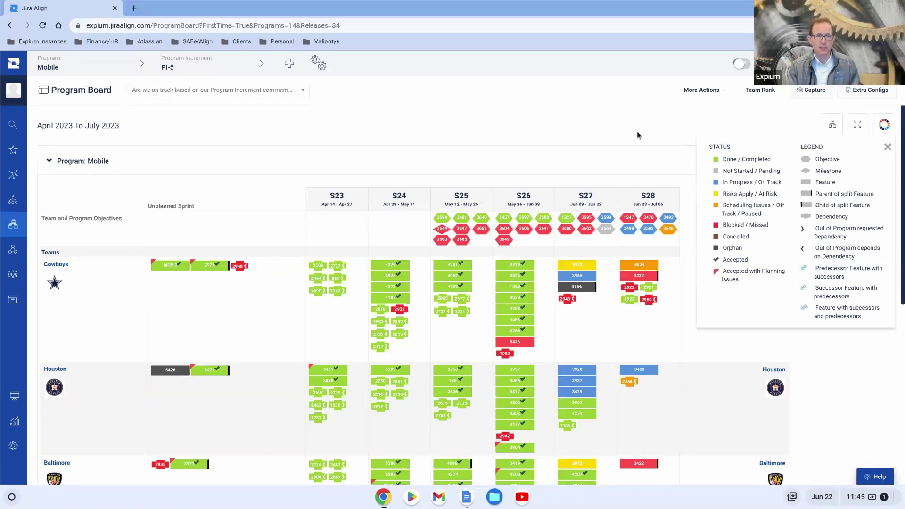
click(629, 114)
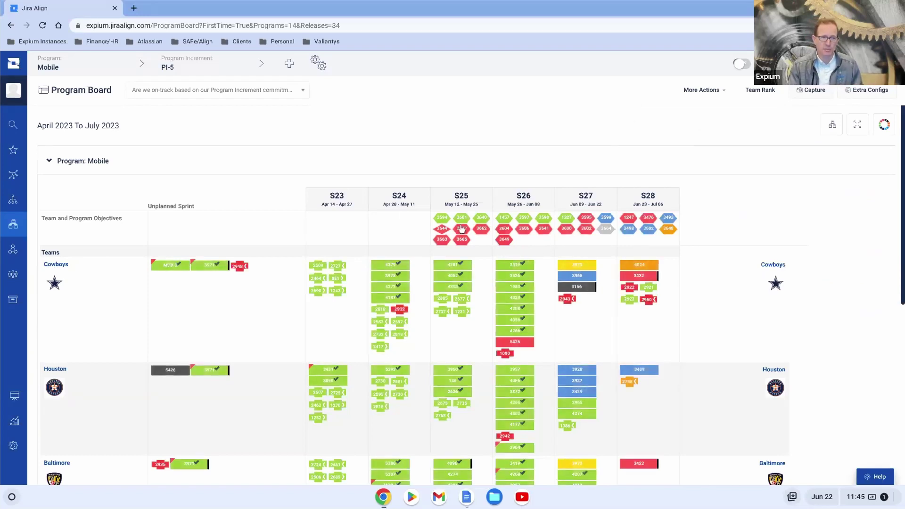
- Open the Cowboys' blocked feature 5426 in S26, examine its planning issues, stories, dependencies and risks, and close it
mouse_move(462, 230)
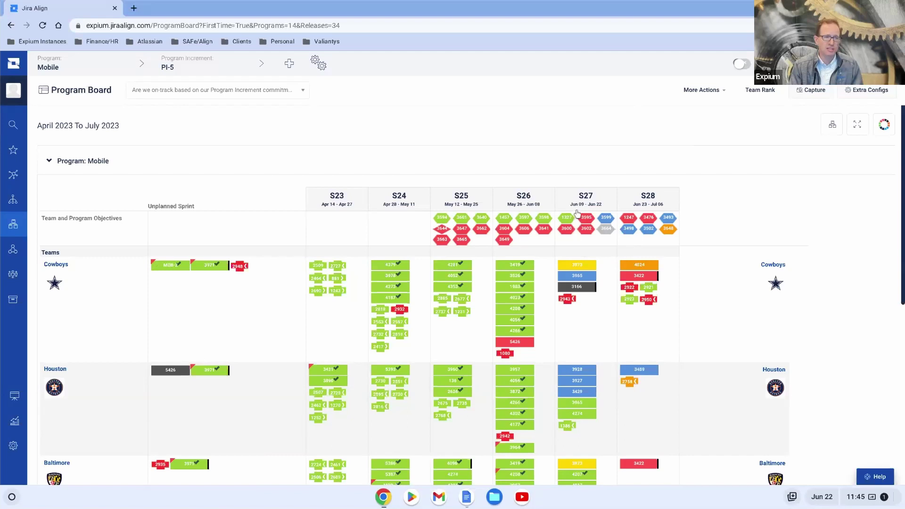
scroll(550, 252, down, 1)
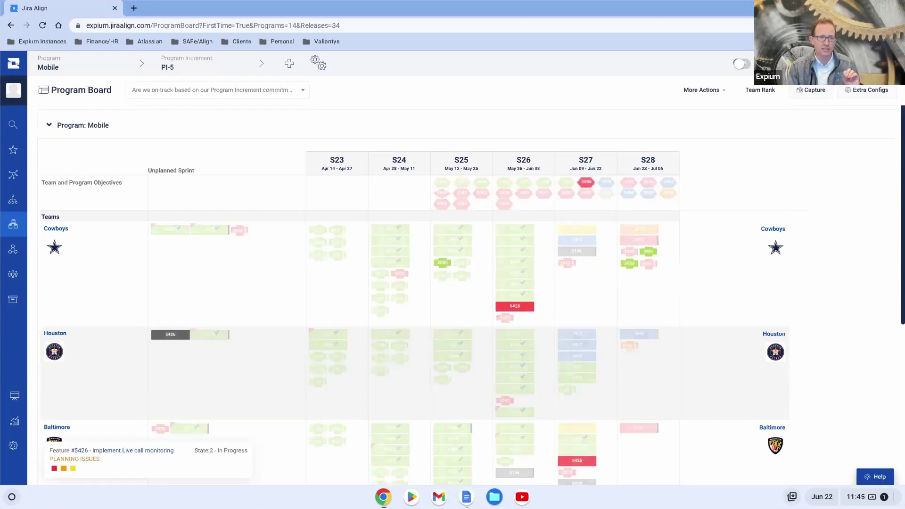
click(519, 309)
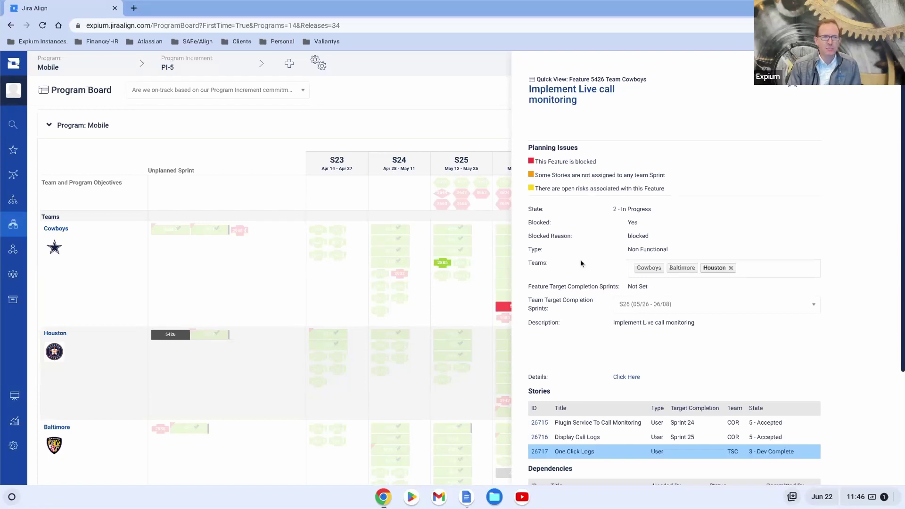
scroll(580, 259, down, 2)
scroll(574, 210, down, 2)
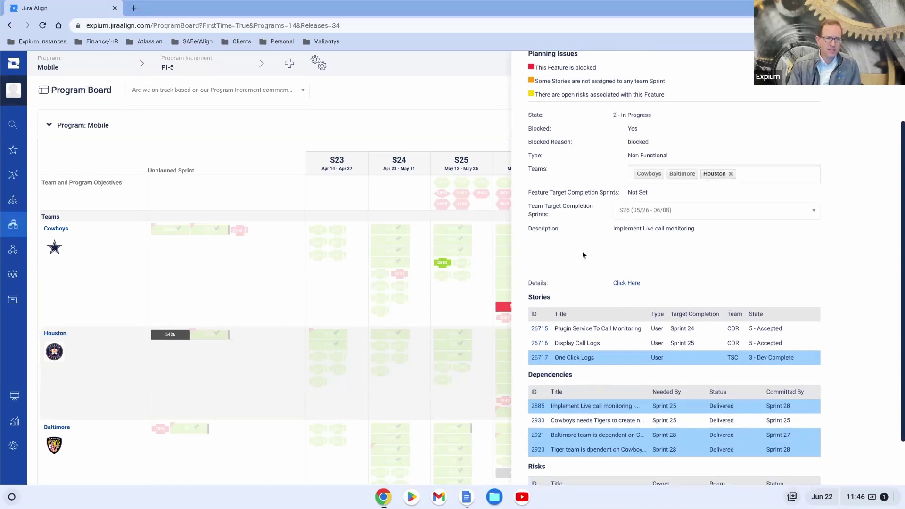
scroll(583, 255, down, 1)
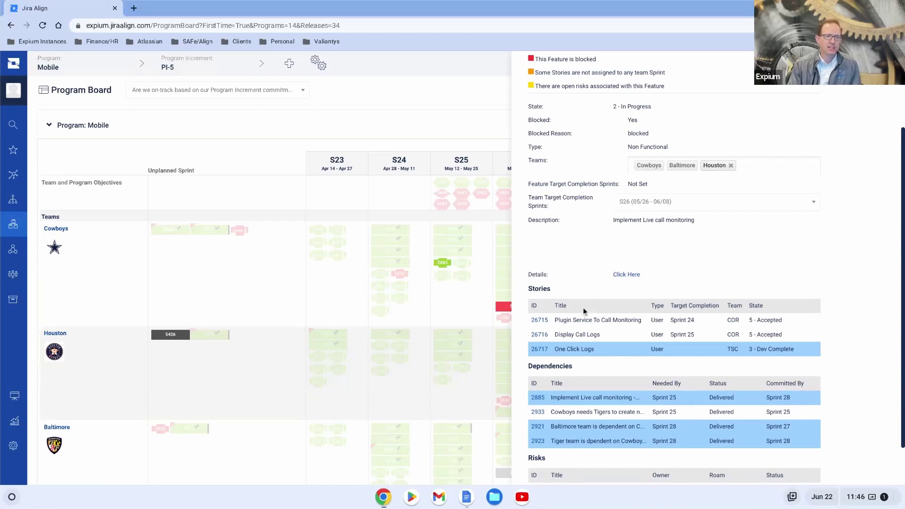
scroll(584, 308, down, 1)
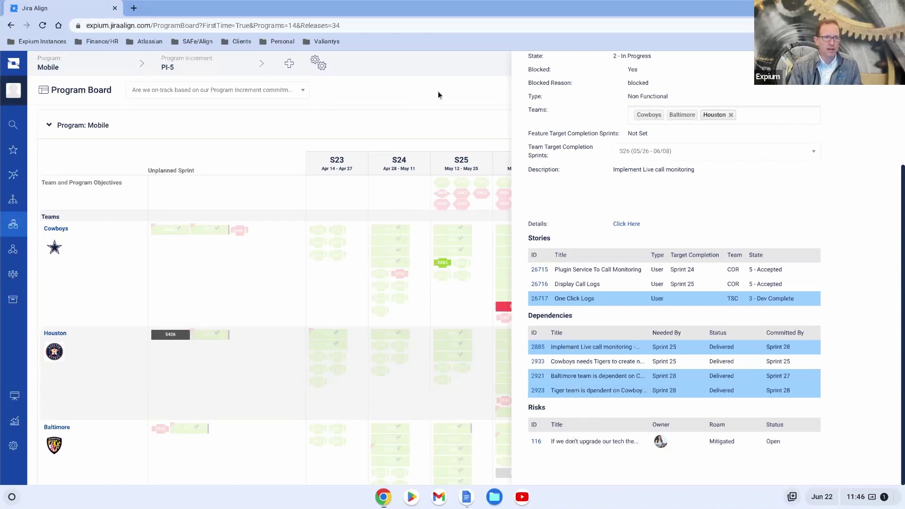
scroll(880, 113, up, 3)
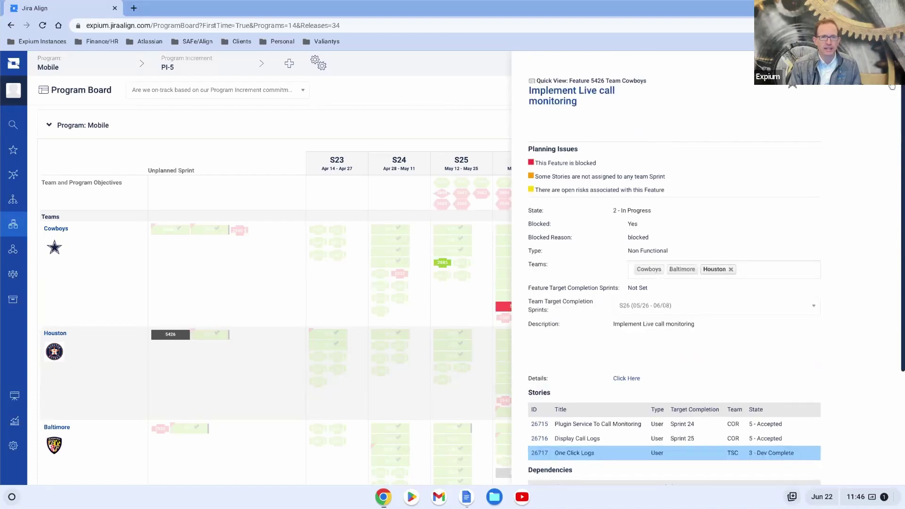
click(426, 200)
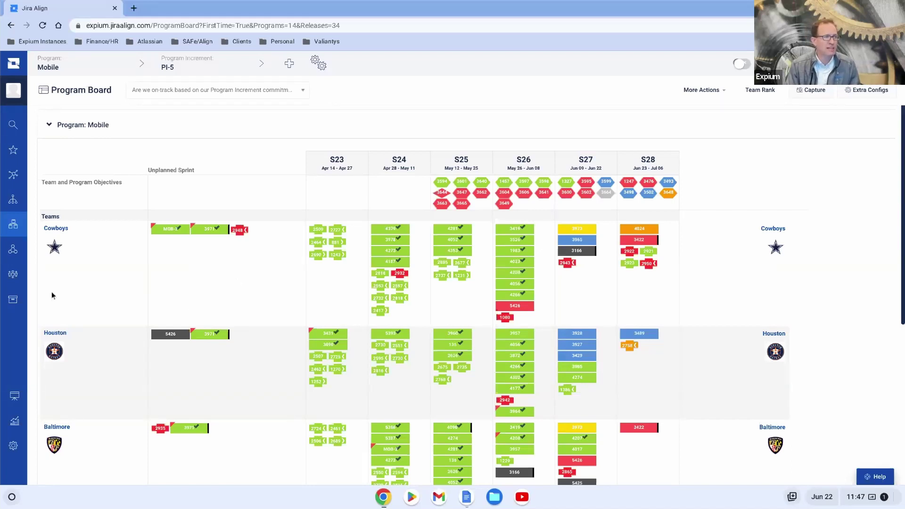
- Open the Dependencies list for Mobile's PI-5 and look over the requests
click(14, 249)
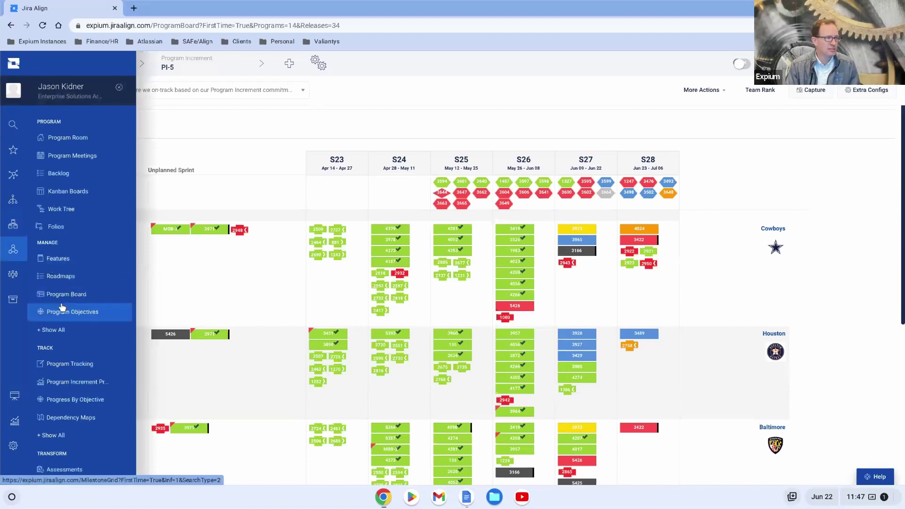
click(52, 330)
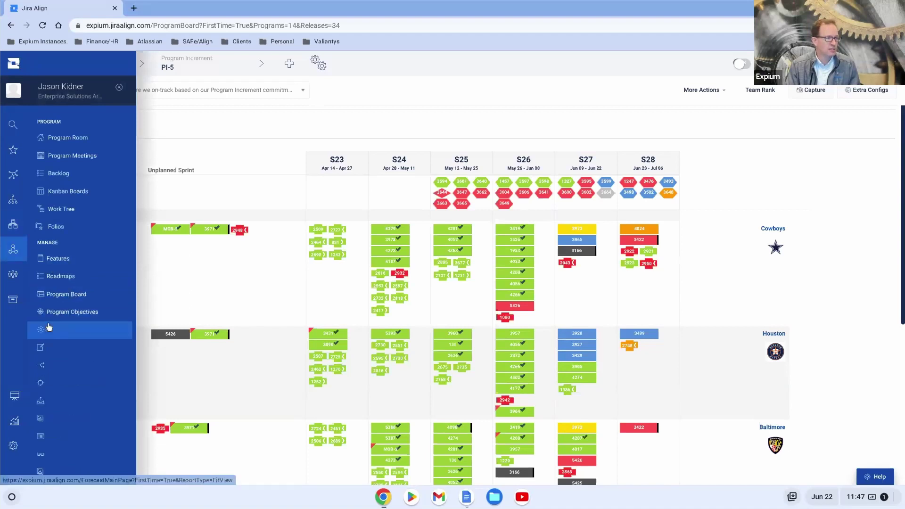
click(57, 365)
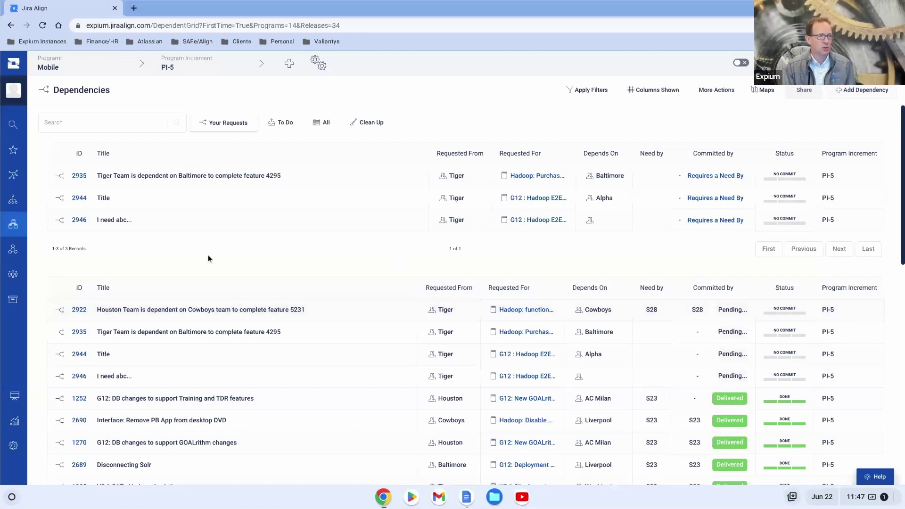
scroll(189, 250, down, 1)
scroll(191, 246, up, 1)
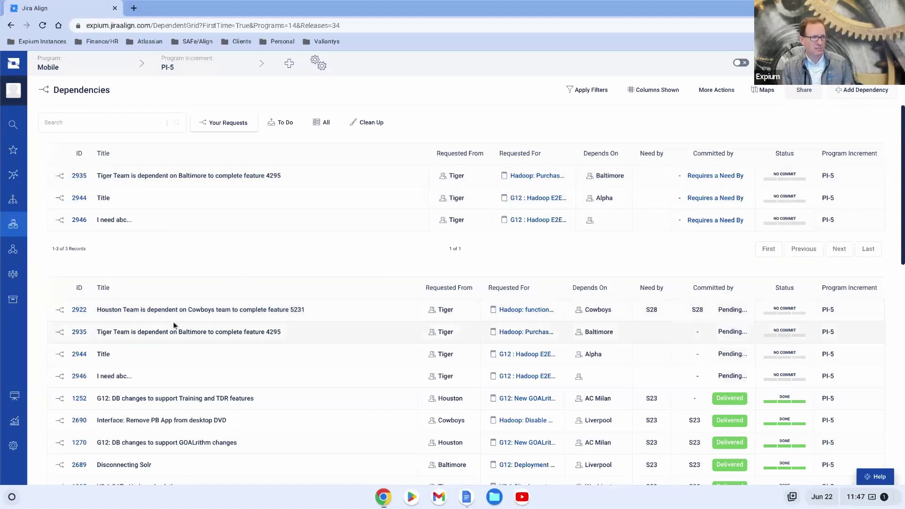
- Open the dependency of Houston on the Cowboys for feature 5231 and examine its status, description and Needed By sprint options
click(198, 310)
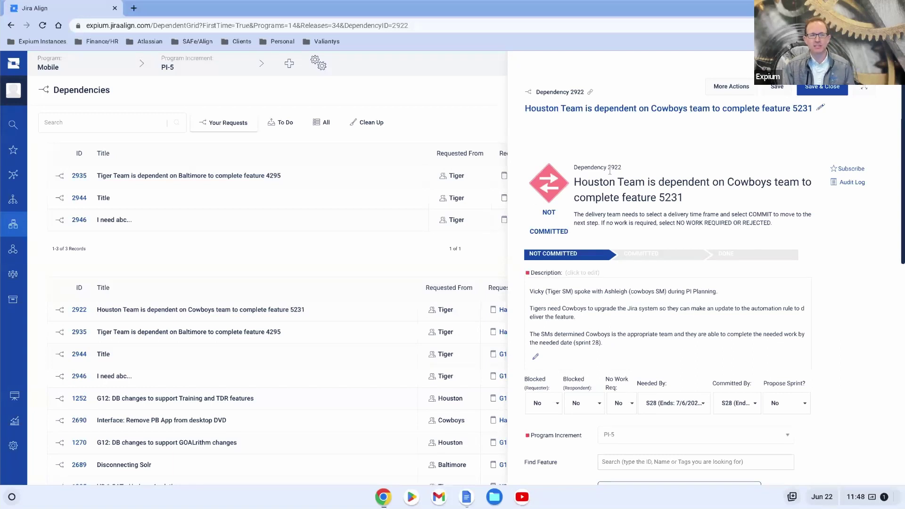
scroll(593, 241, down, 1)
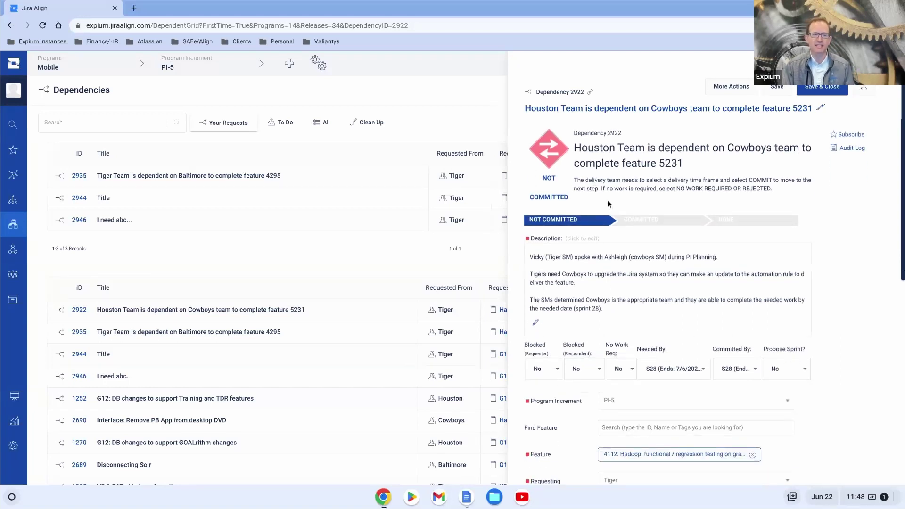
scroll(652, 461, down, 1)
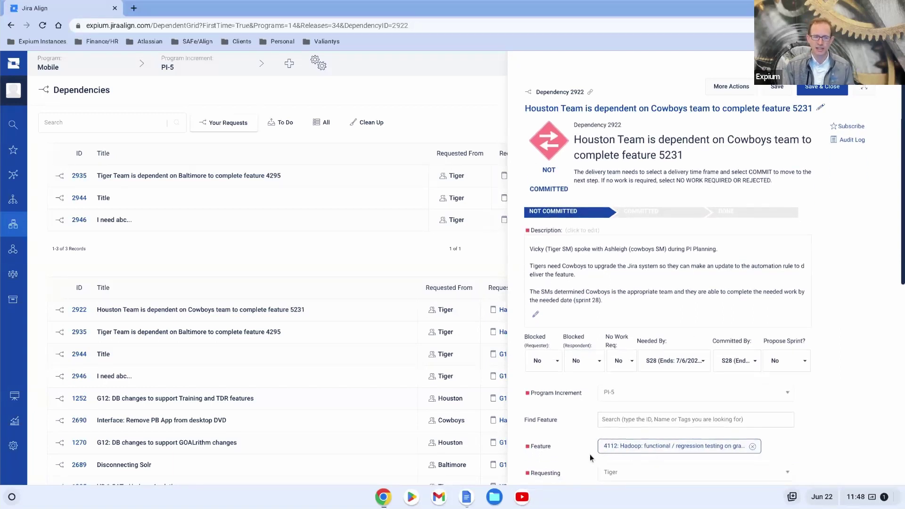
scroll(587, 454, down, 1)
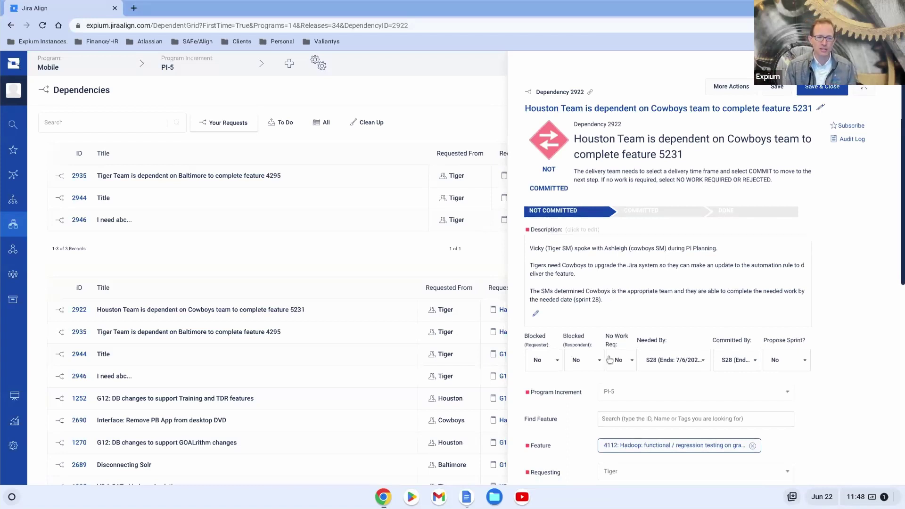
scroll(634, 383, down, 1)
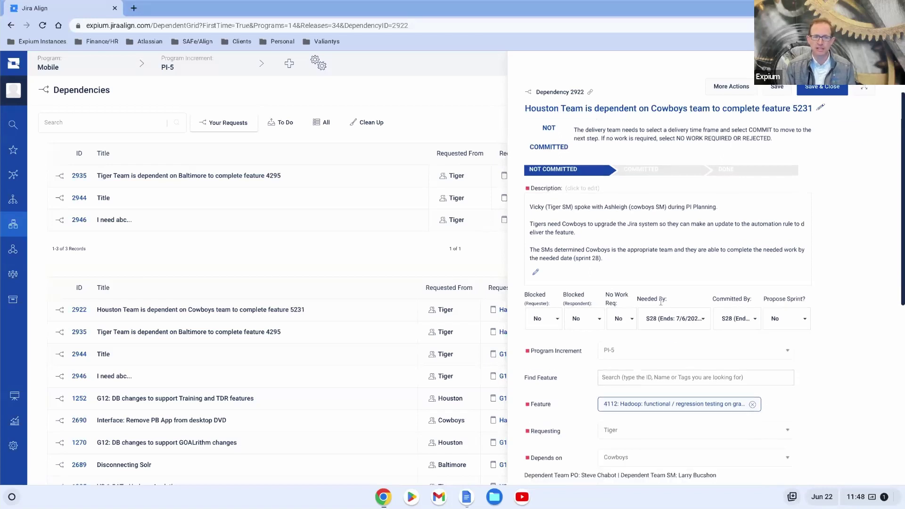
click(669, 325)
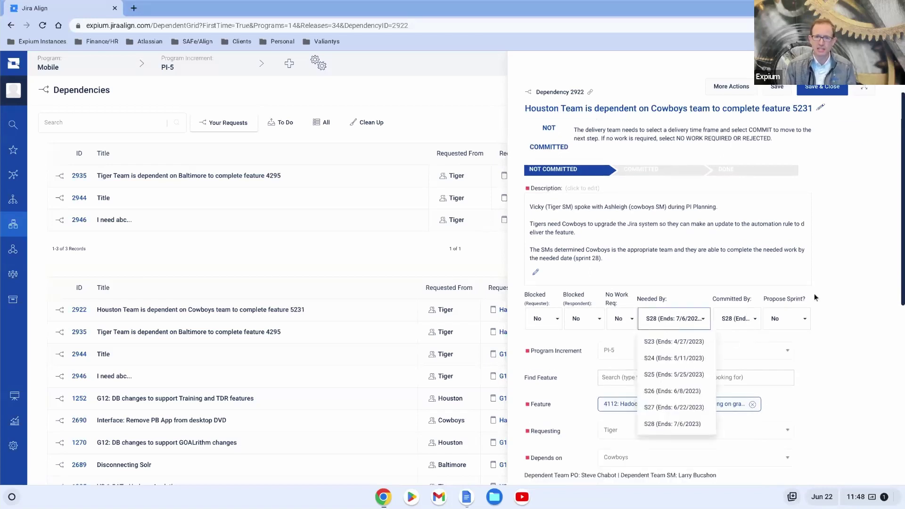
click(838, 293)
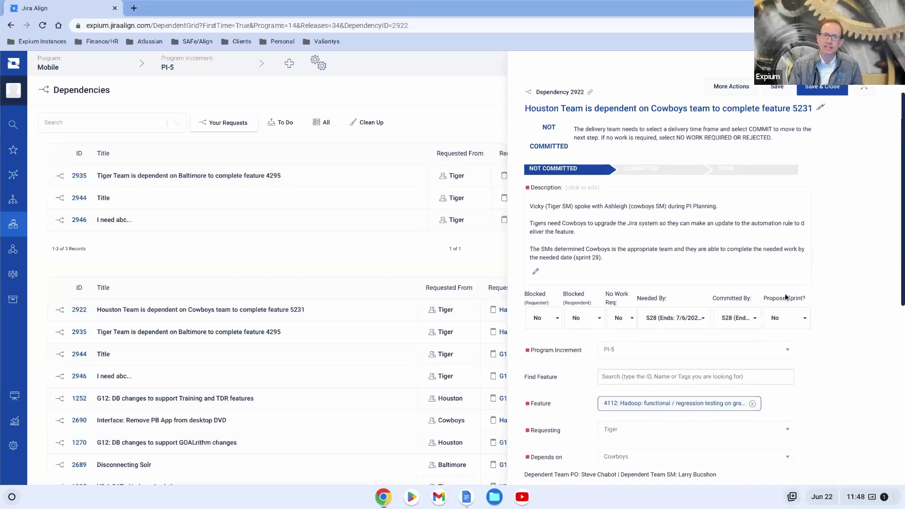
- Check the Committed By sprint options, set Propose Sprint? to Yes, and save the dependency
click(738, 320)
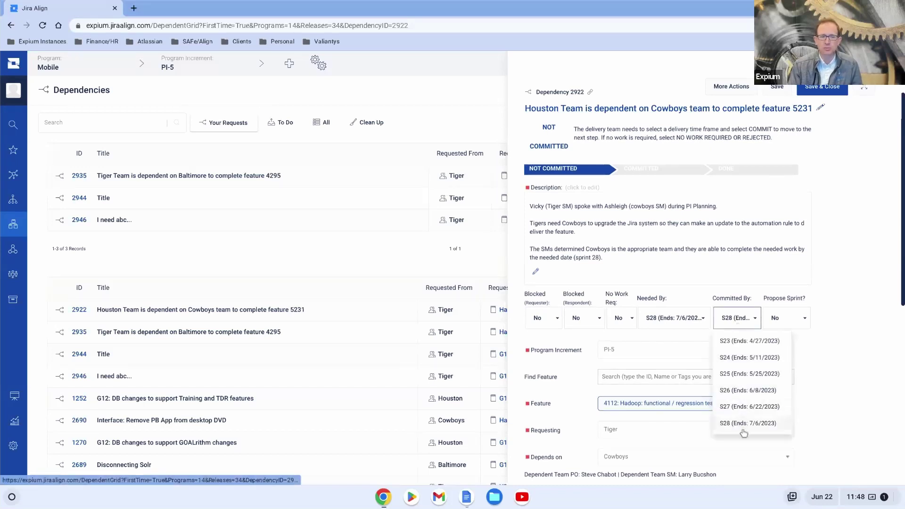
click(819, 355)
click(790, 323)
click(776, 360)
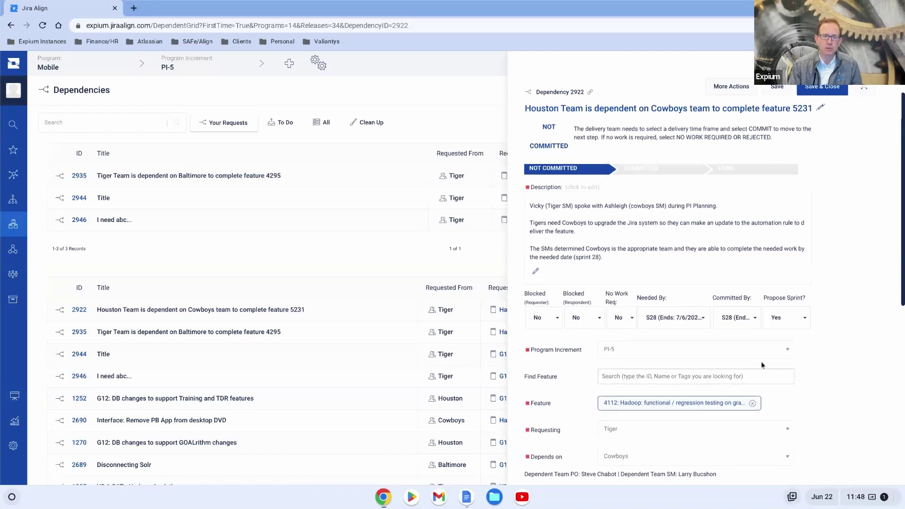
click(781, 89)
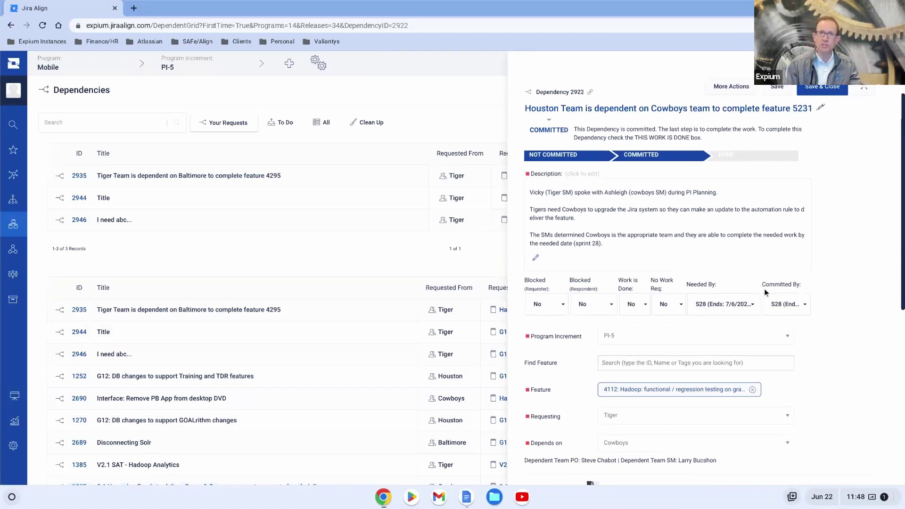
- Review the dependency's feature, requesting and dependent teams, assigned stories and chat section, and close the dependency
scroll(666, 274, down, 2)
scroll(666, 275, down, 2)
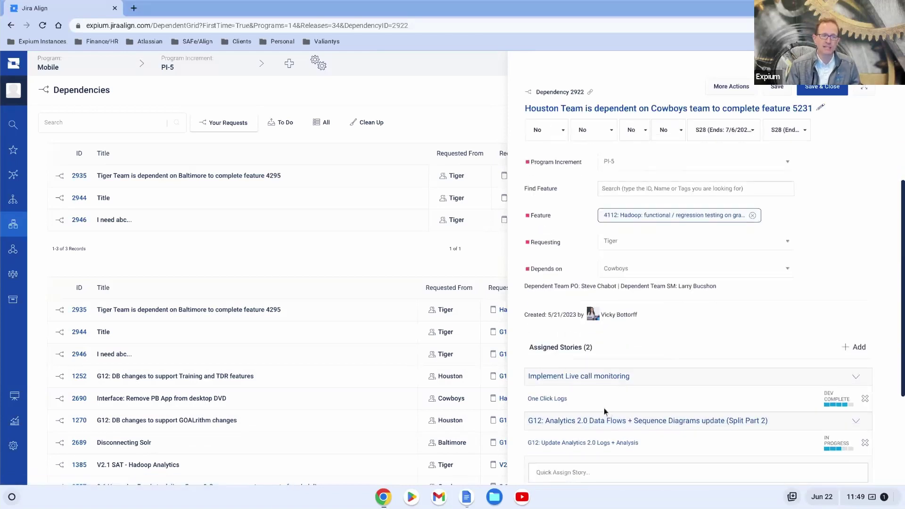
scroll(604, 408, down, 1)
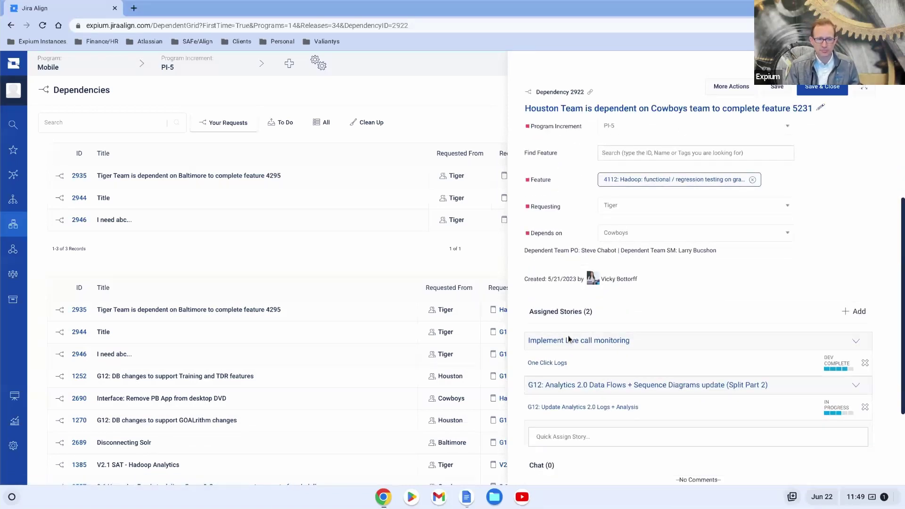
scroll(570, 443, down, 1)
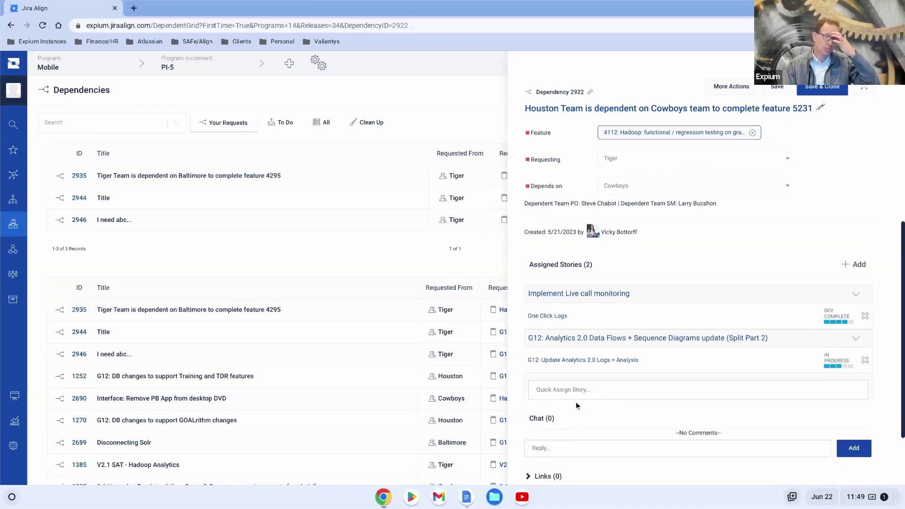
scroll(576, 401, up, 2)
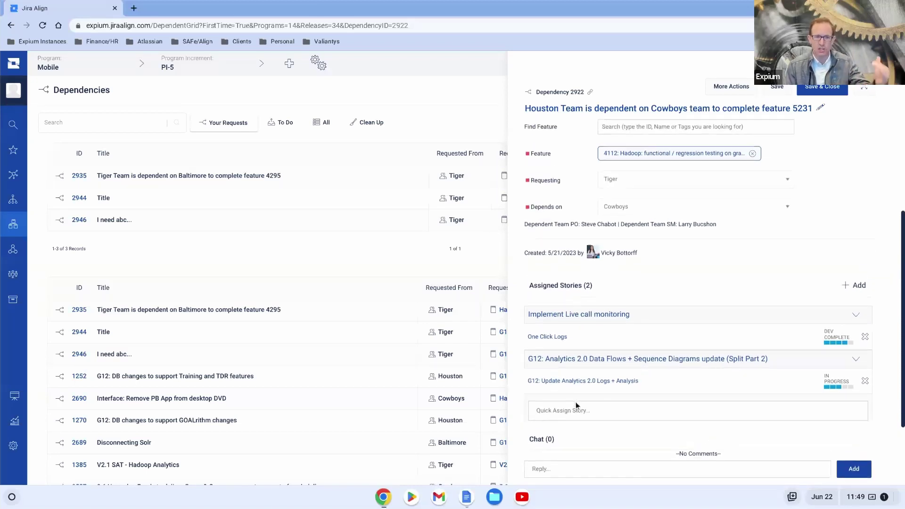
scroll(576, 401, up, 5)
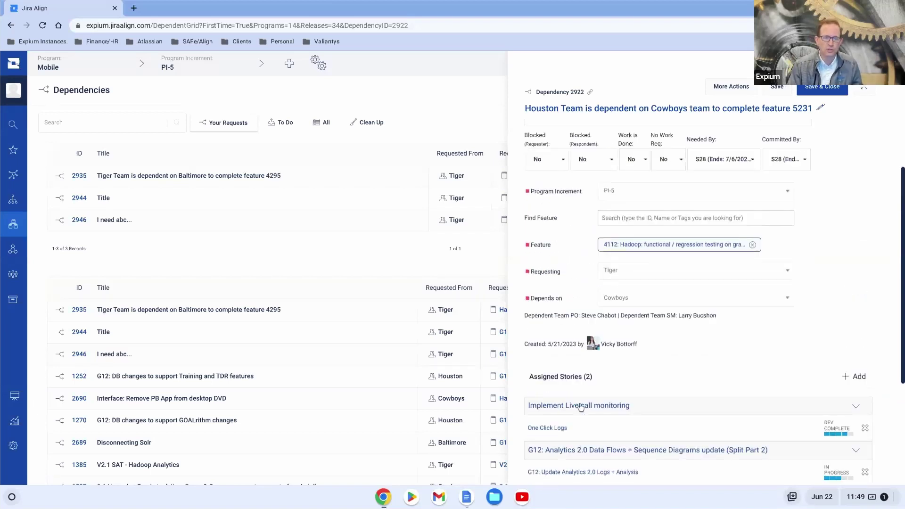
scroll(579, 404, up, 1)
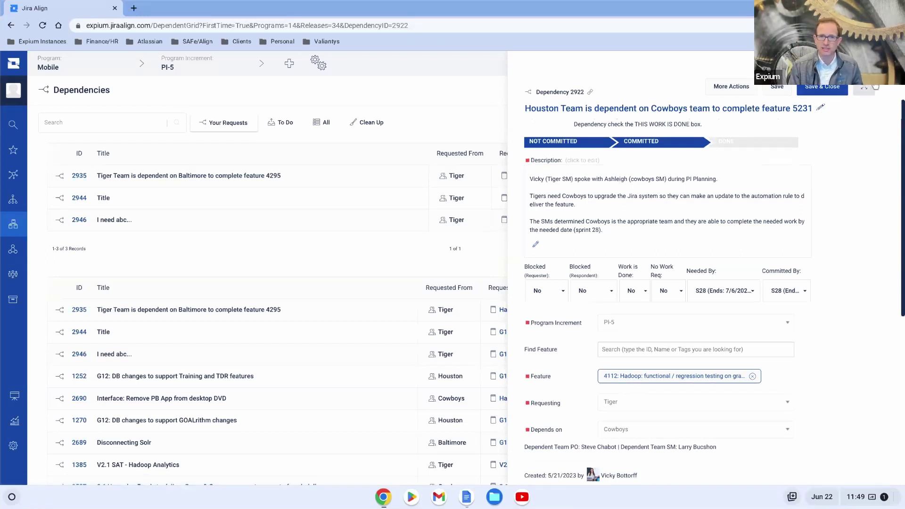
key(Escape)
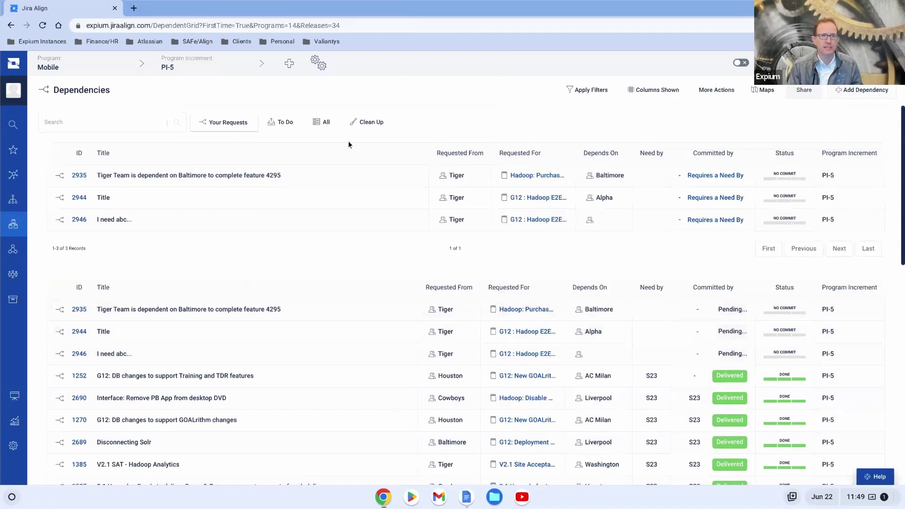
- Open the Wheel View dependency map for Mobile's PI-5 and examine what others need from the Cowboys and what the Cowboys need
click(759, 94)
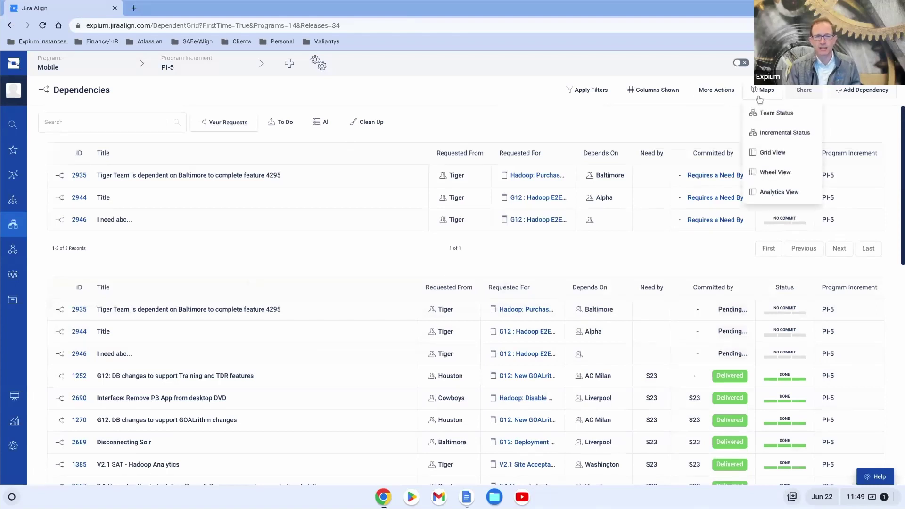
click(778, 179)
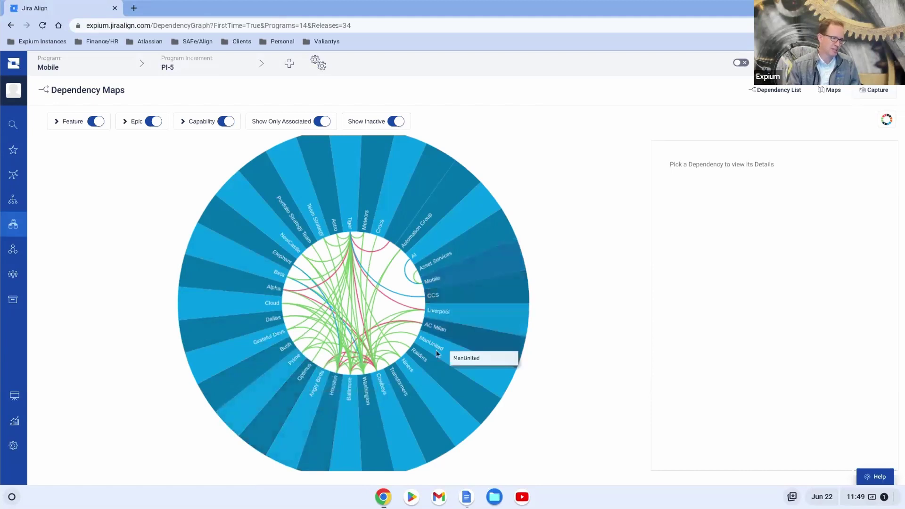
click(382, 391)
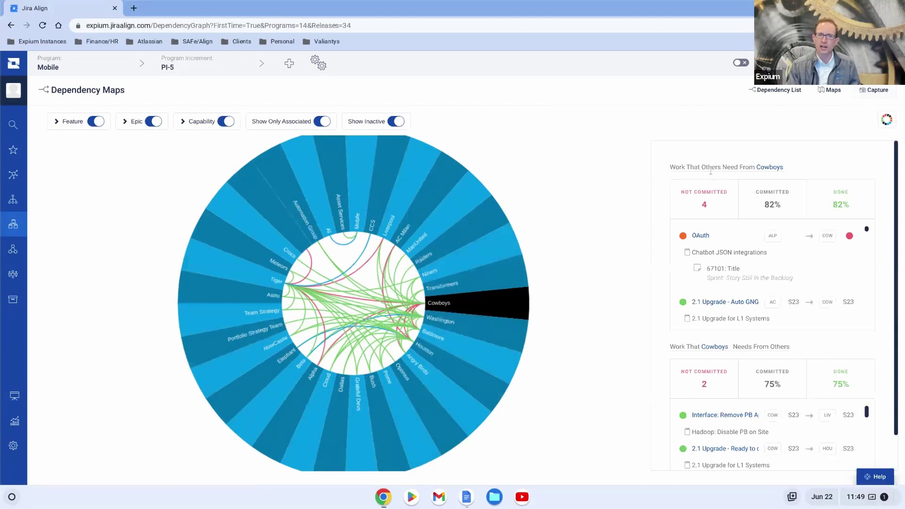
scroll(731, 197, down, 1)
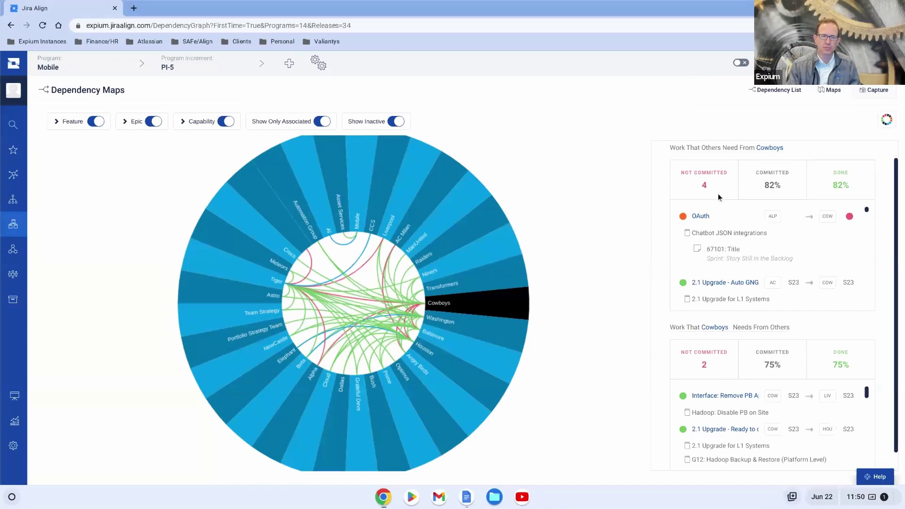
scroll(717, 193, up, 1)
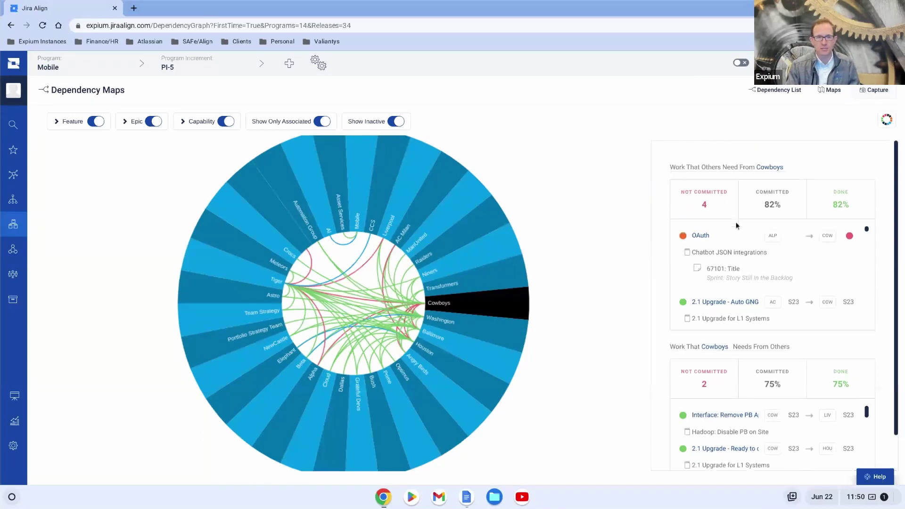
scroll(737, 229, down, 3)
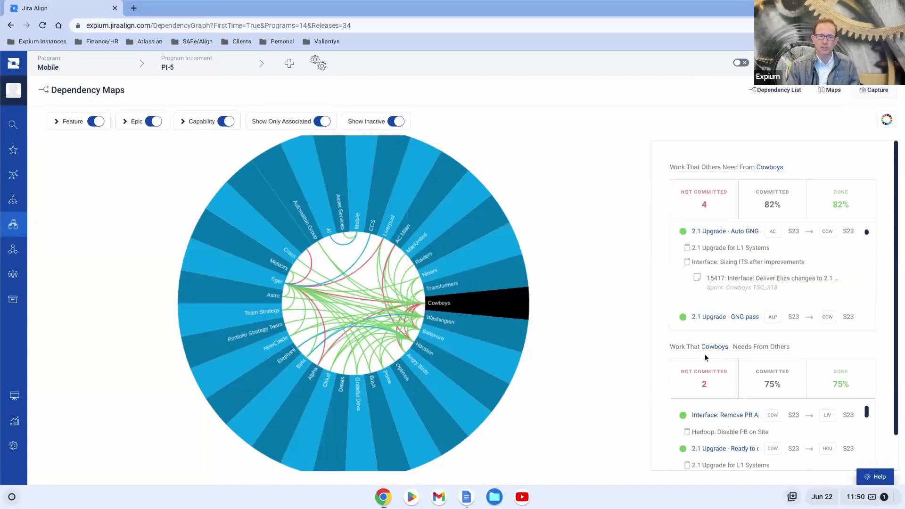
mouse_move(715, 349)
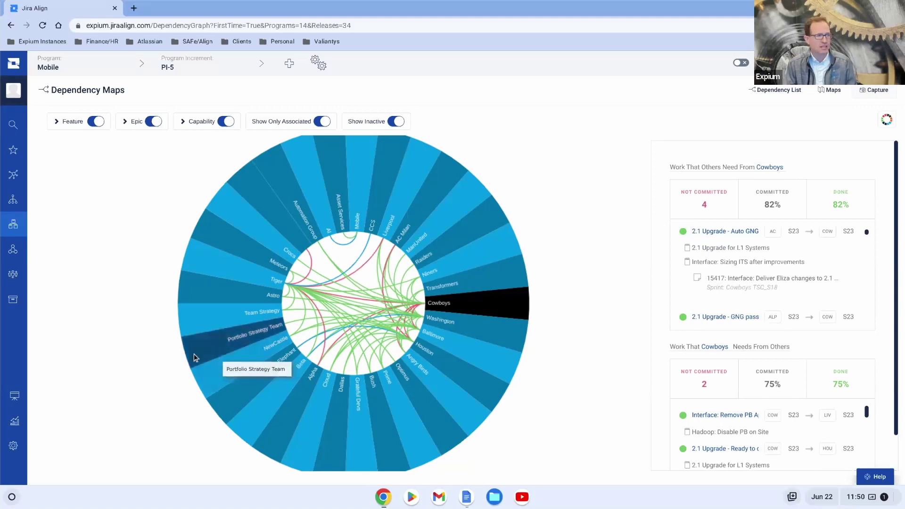
- Expand the full list of program-level Manage pages and look over entries such as Dependencies and Program Objectives
click(16, 254)
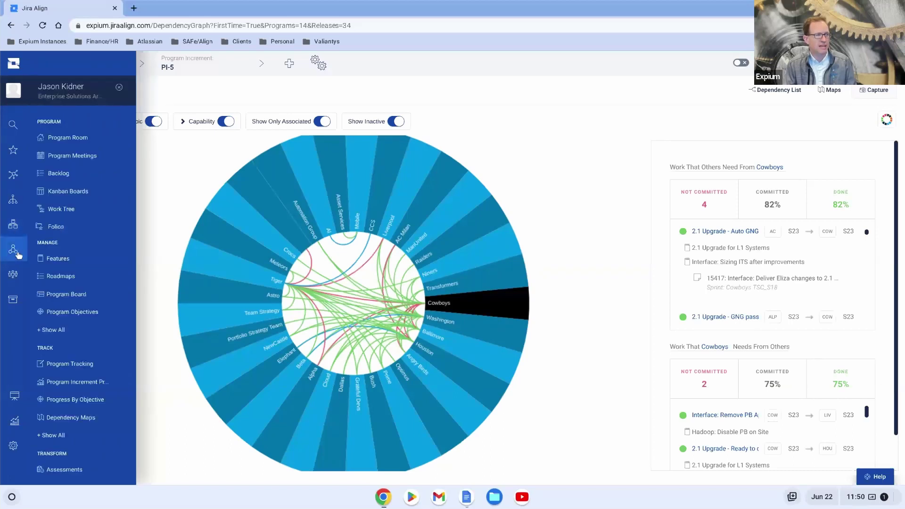
click(70, 332)
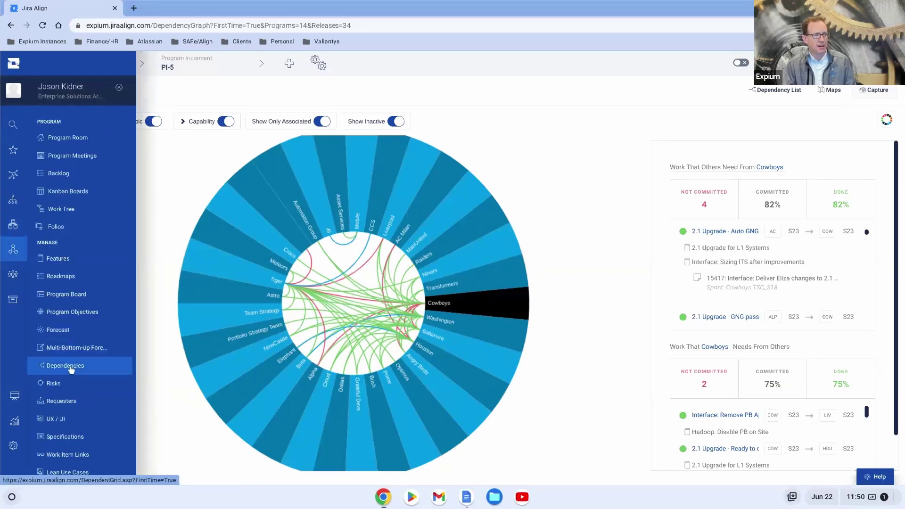
scroll(68, 368, down, 1)
mouse_move(65, 367)
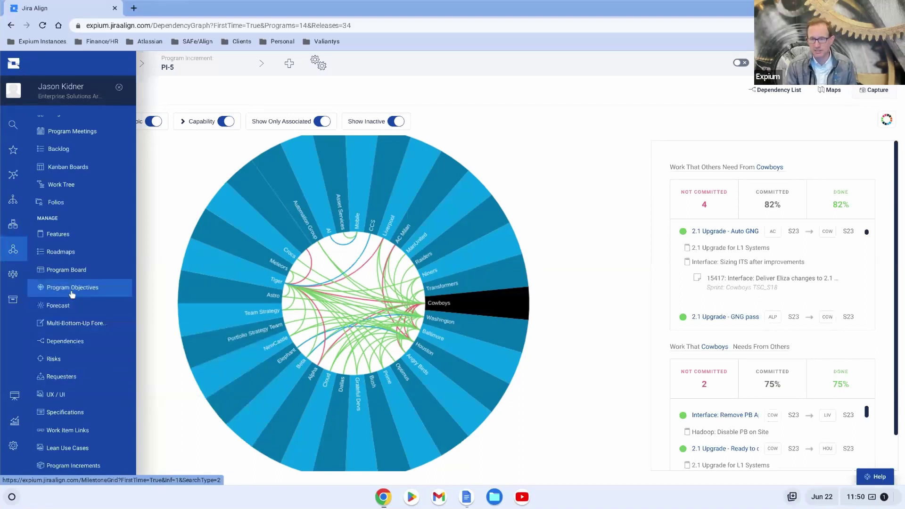
mouse_move(73, 295)
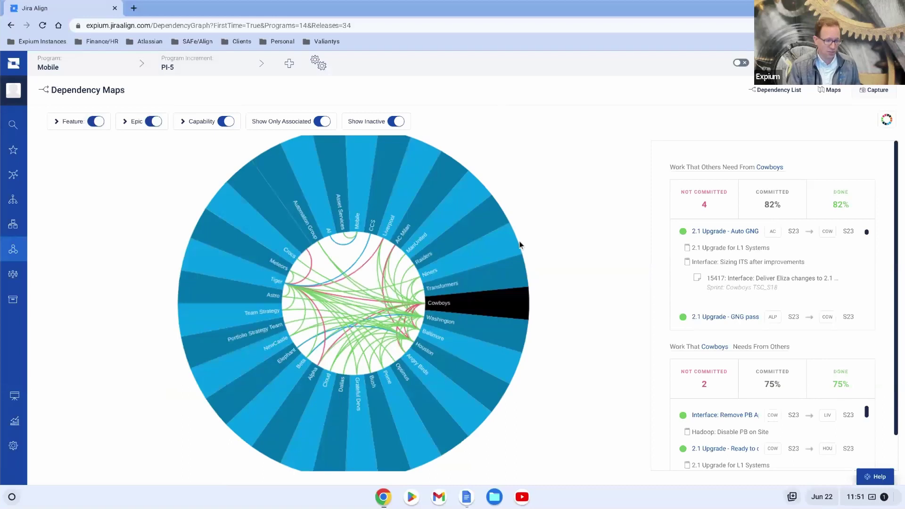
key(alt+Tab)
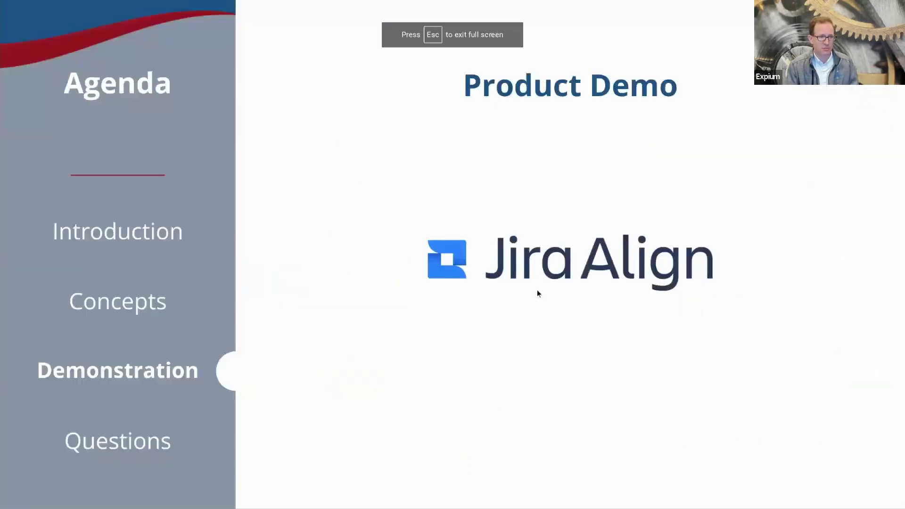
click(542, 336)
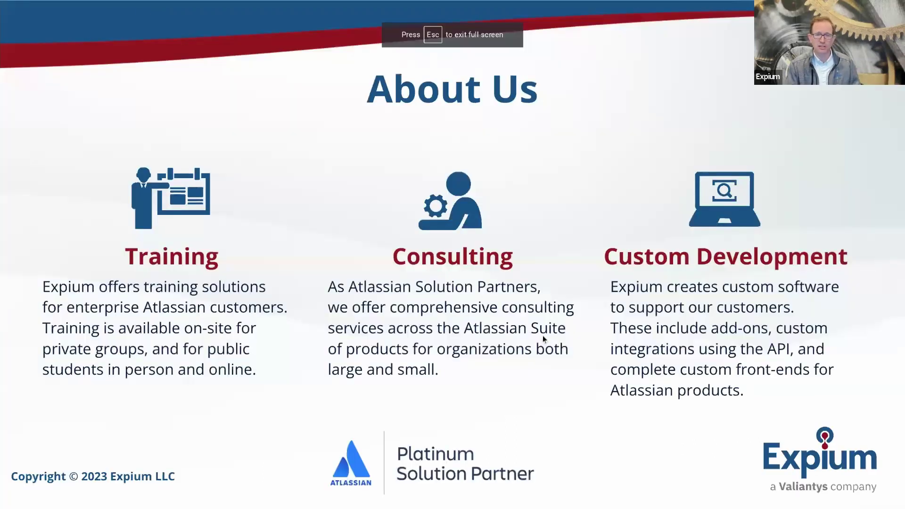
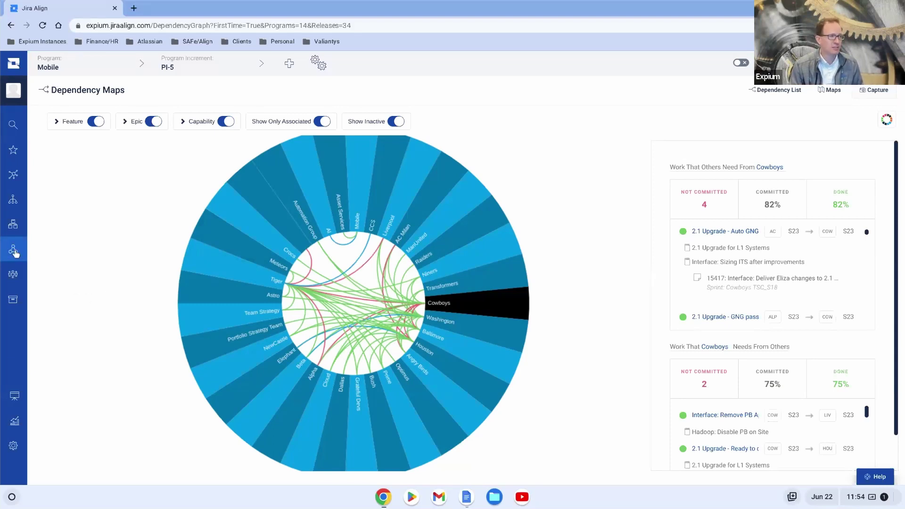
- Open the Program Room for Mobile's PI-5 and review the team load, team progress and planning checklist
mouse_move(14, 253)
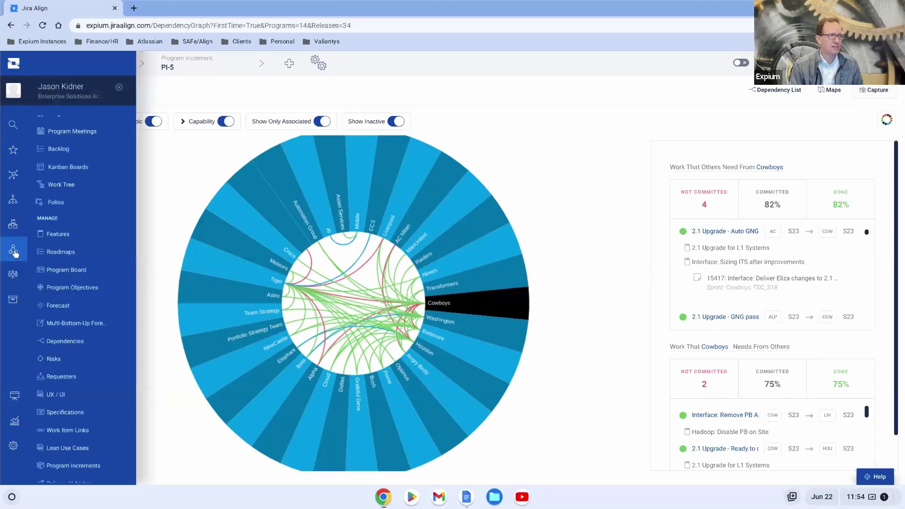
scroll(71, 203, up, 1)
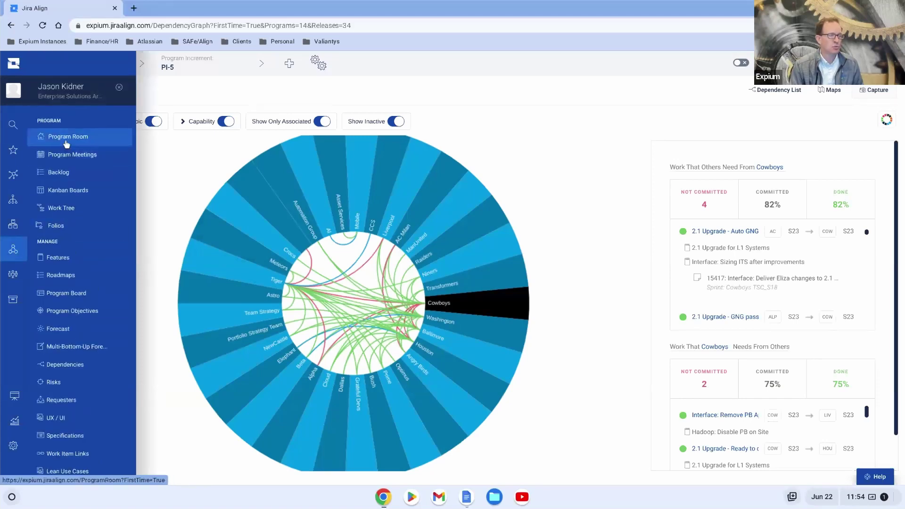
click(67, 143)
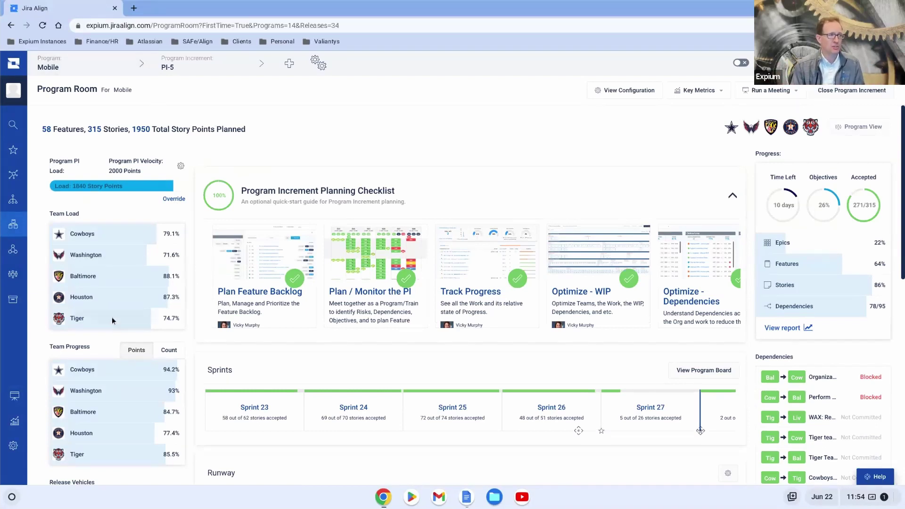
scroll(109, 310, down, 1)
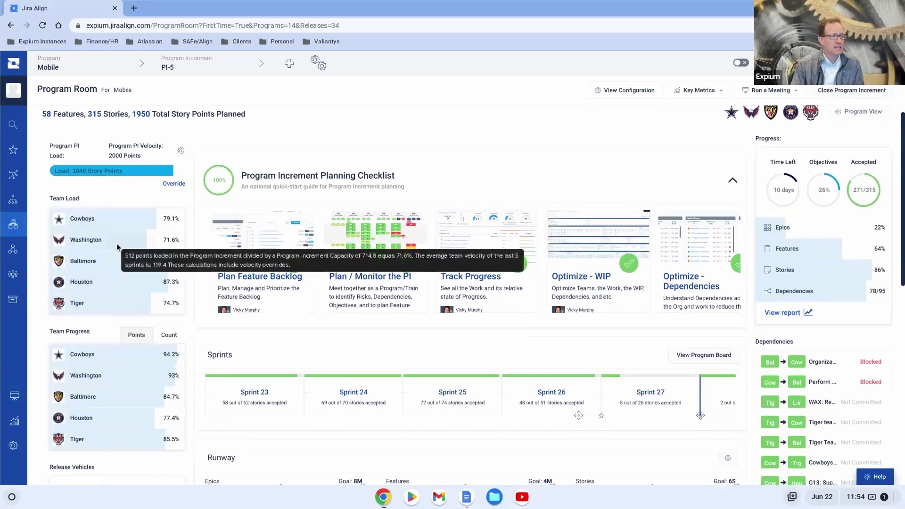
scroll(119, 363, down, 1)
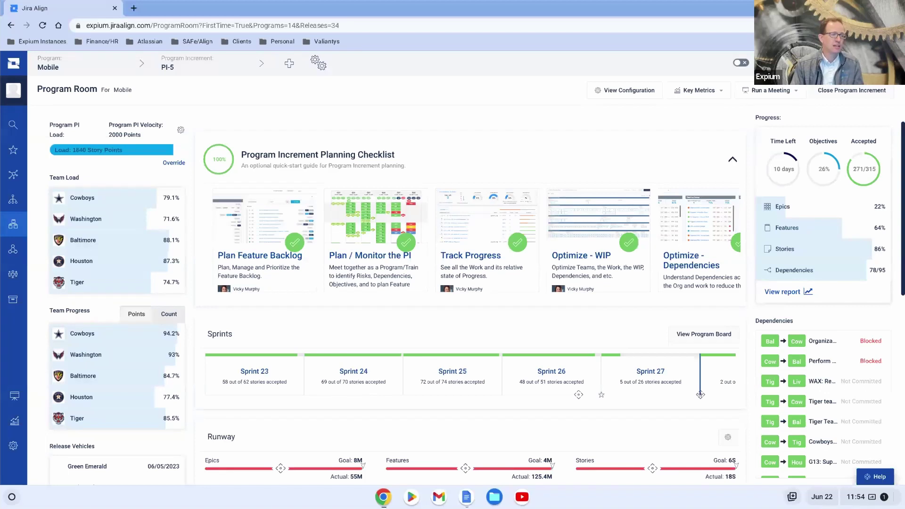
scroll(159, 318, up, 2)
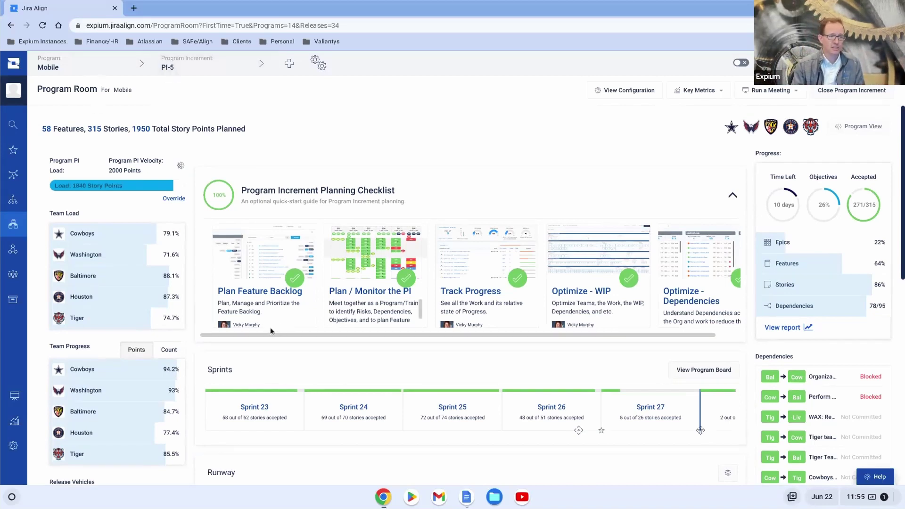
- Look over the Program Room's sprints, runway, release vehicles and risks, and return to the progress summary
scroll(271, 327, down, 3)
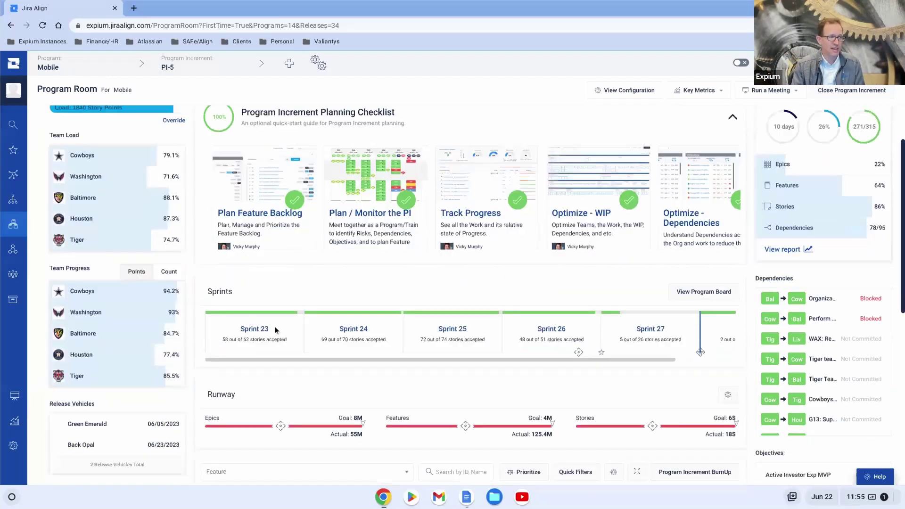
scroll(275, 330, down, 5)
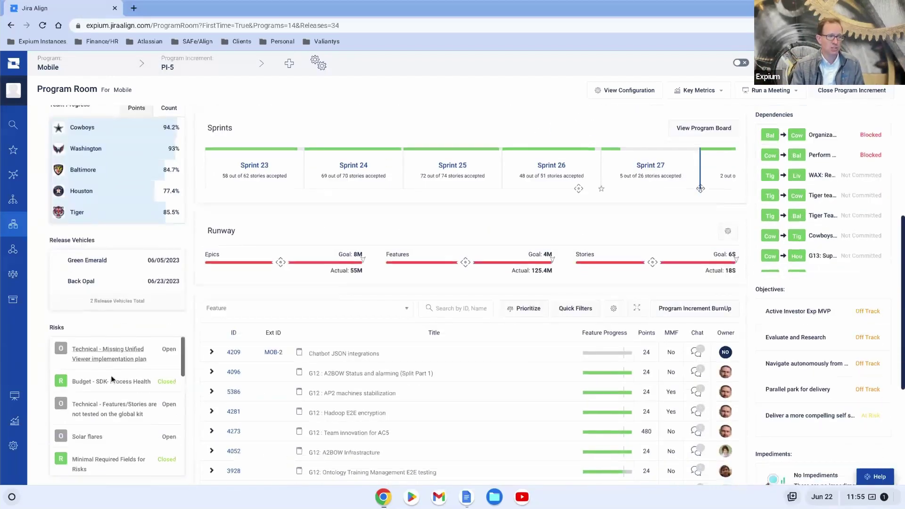
scroll(166, 366, up, 1)
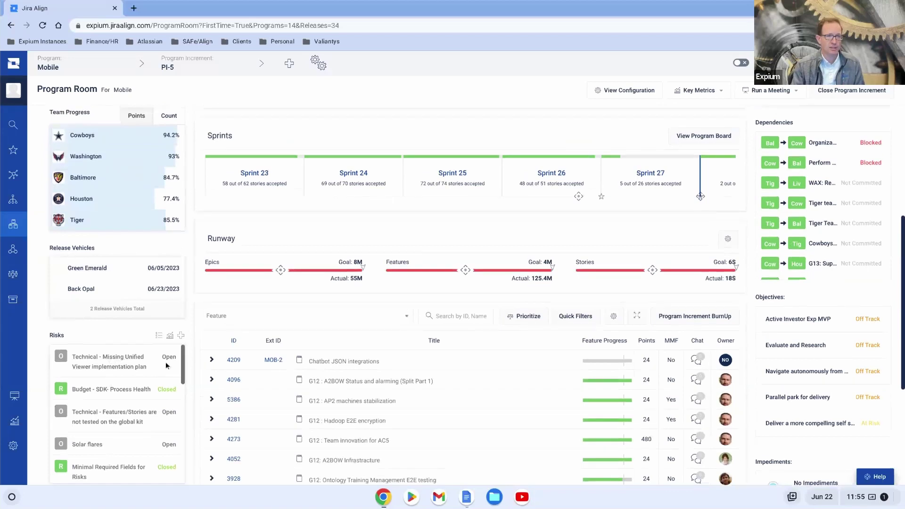
scroll(166, 366, up, 5)
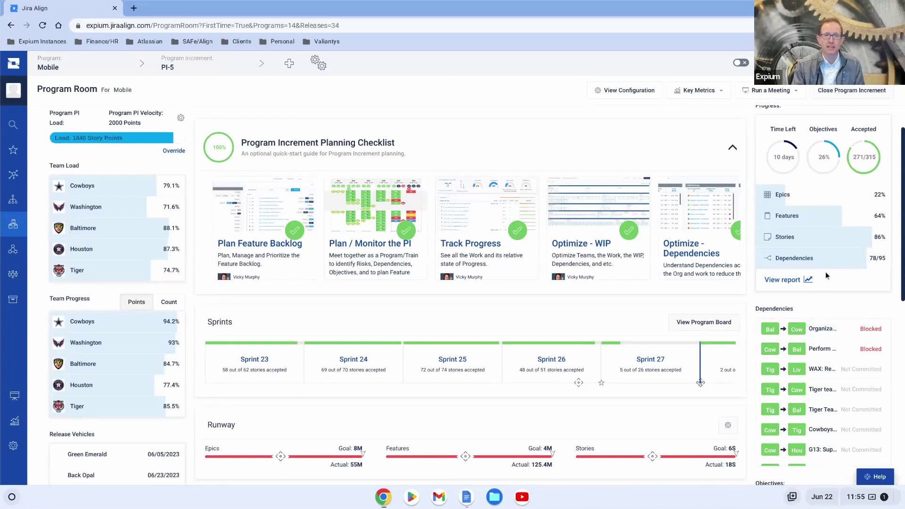
scroll(826, 306, up, 1)
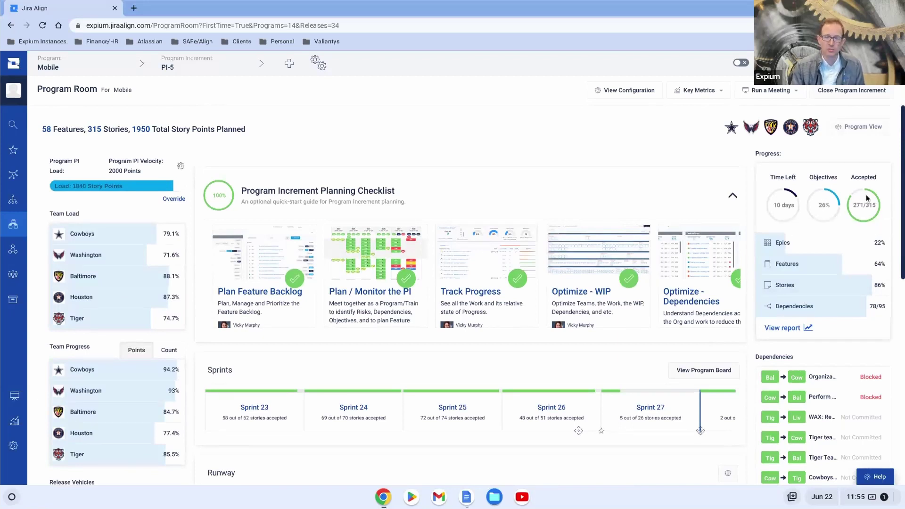
- Check the completion details for dependencies, features and epics, and look over the feature list, objectives and impediments
mouse_move(869, 208)
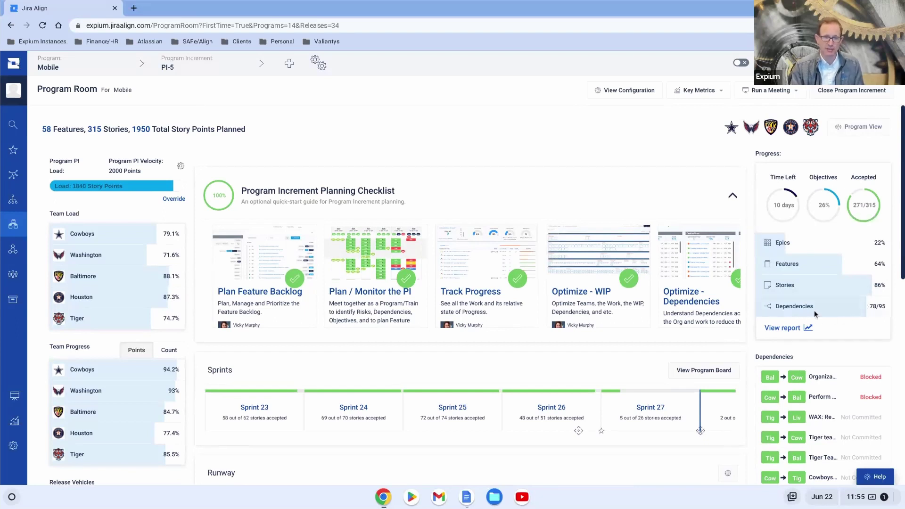
mouse_move(819, 314)
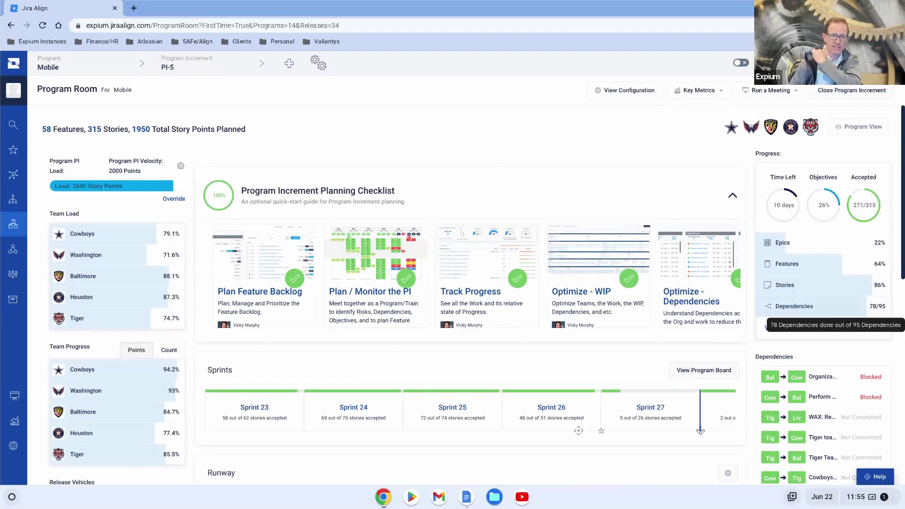
mouse_move(812, 276)
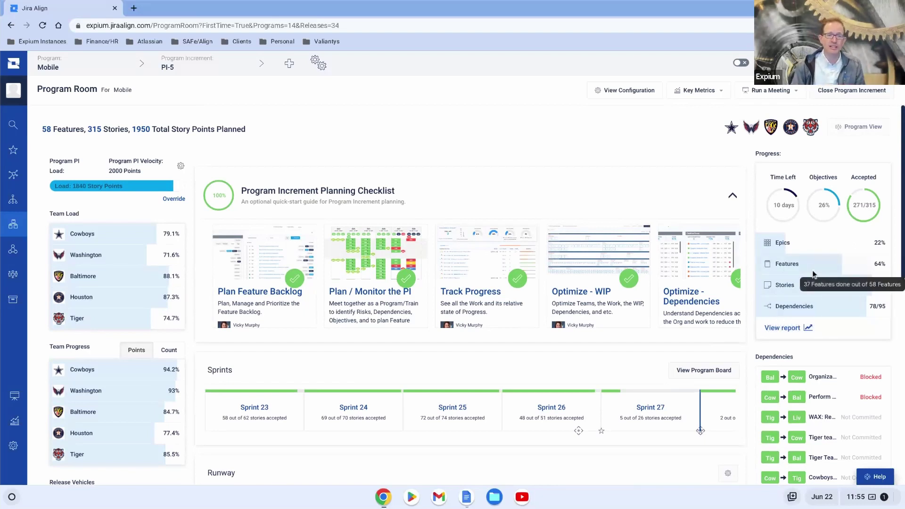
mouse_move(804, 244)
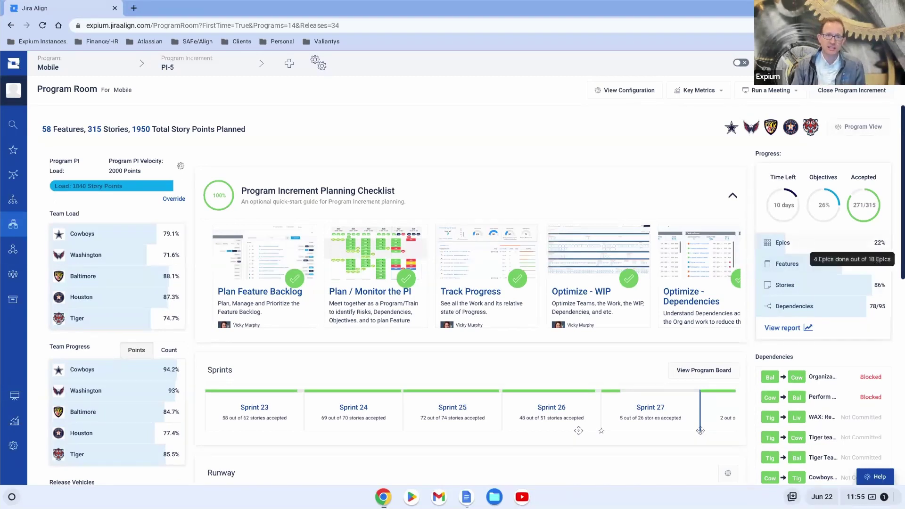
scroll(675, 330, down, 4)
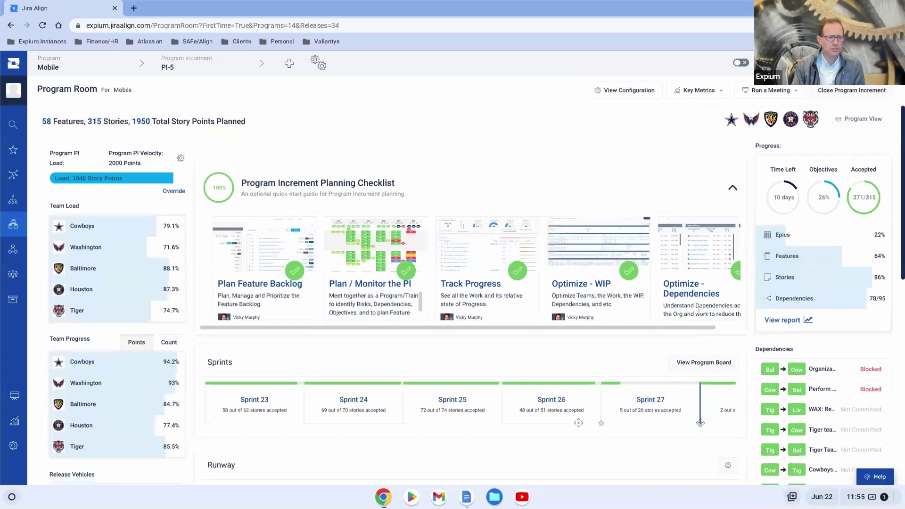
scroll(675, 329, down, 5)
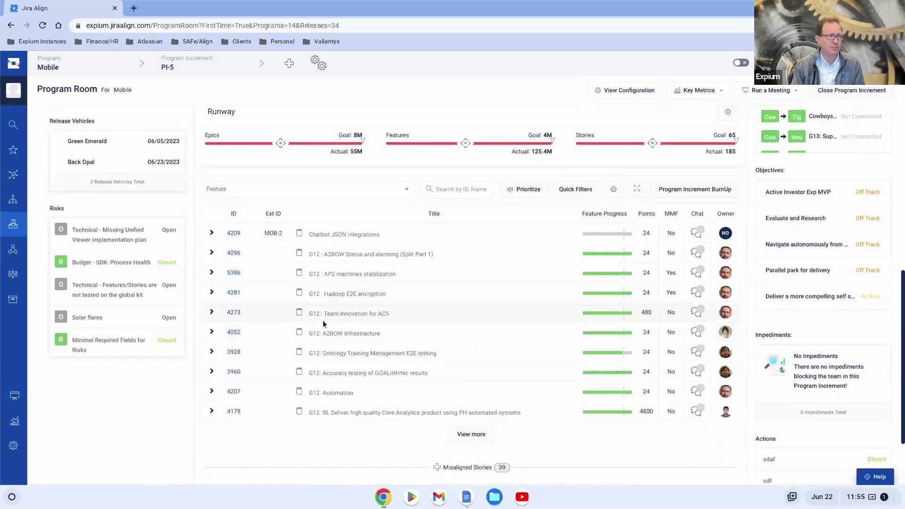
scroll(323, 325, up, 9)
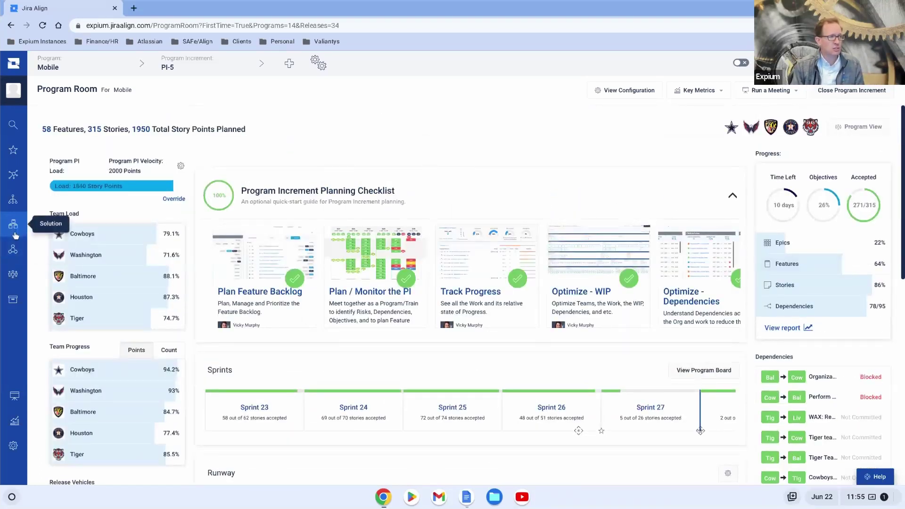
- Open the Portfolio Room and dismiss its welcome message
click(14, 208)
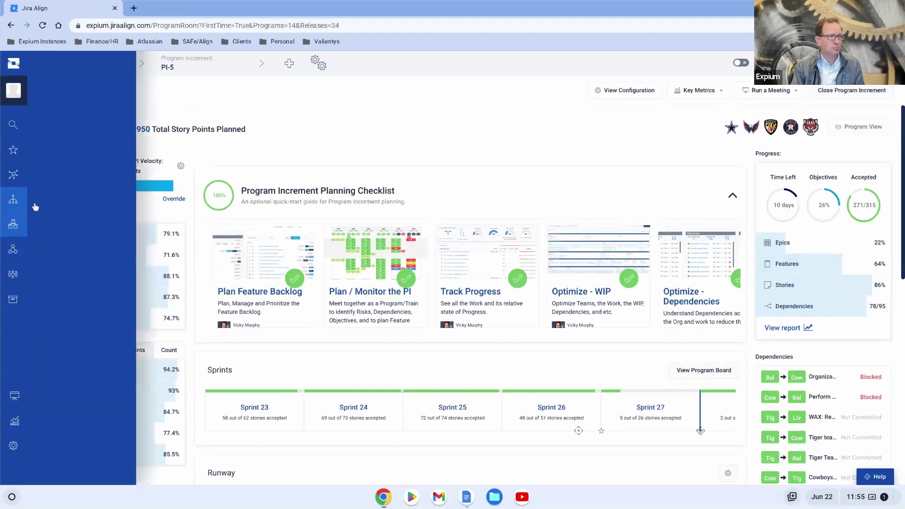
click(62, 138)
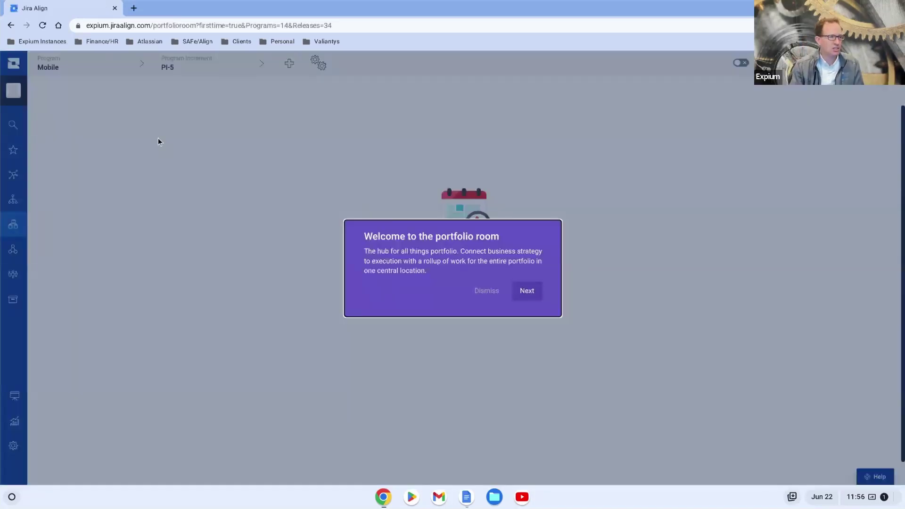
click(493, 291)
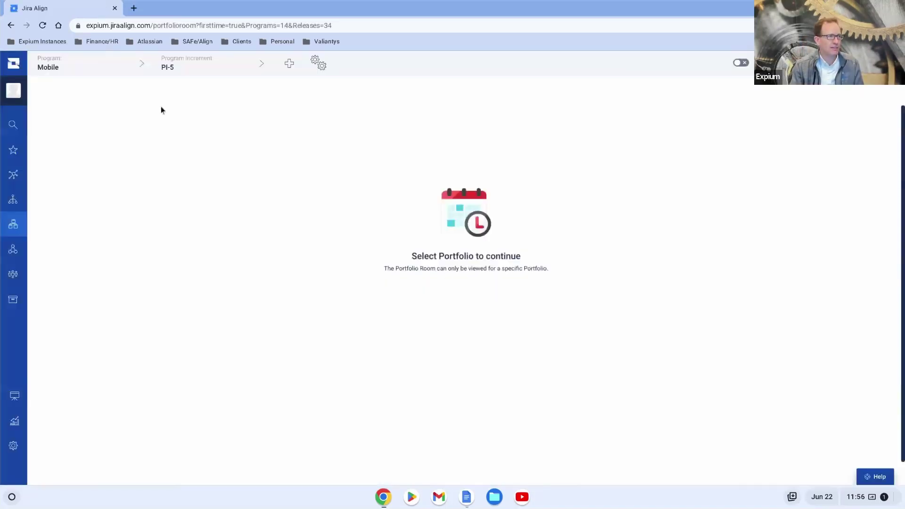
- Switch the scope from the Mobile program to the Digital Services portfolio and view its PI-5 execution progress
click(113, 70)
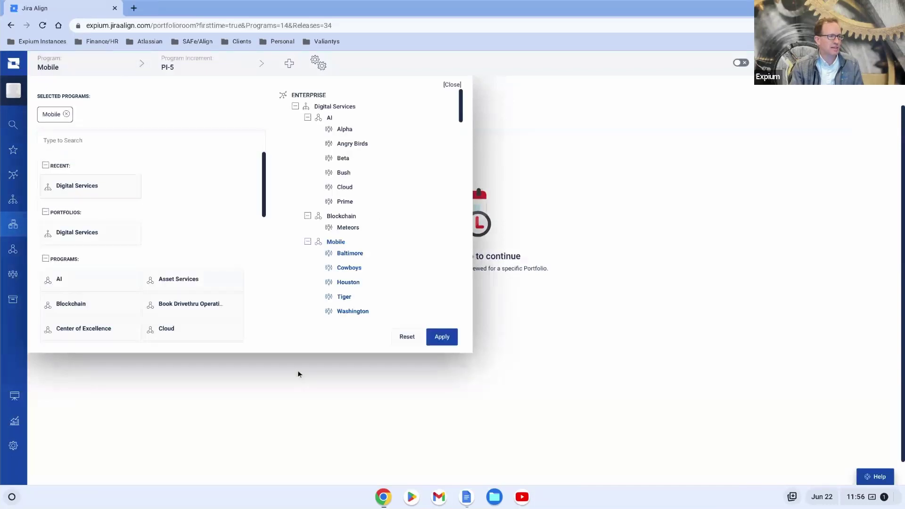
click(442, 337)
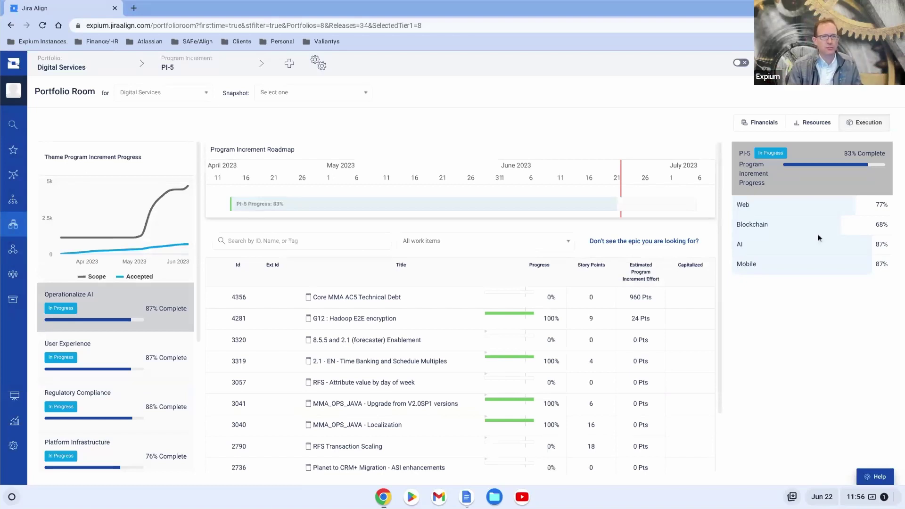
mouse_move(787, 207)
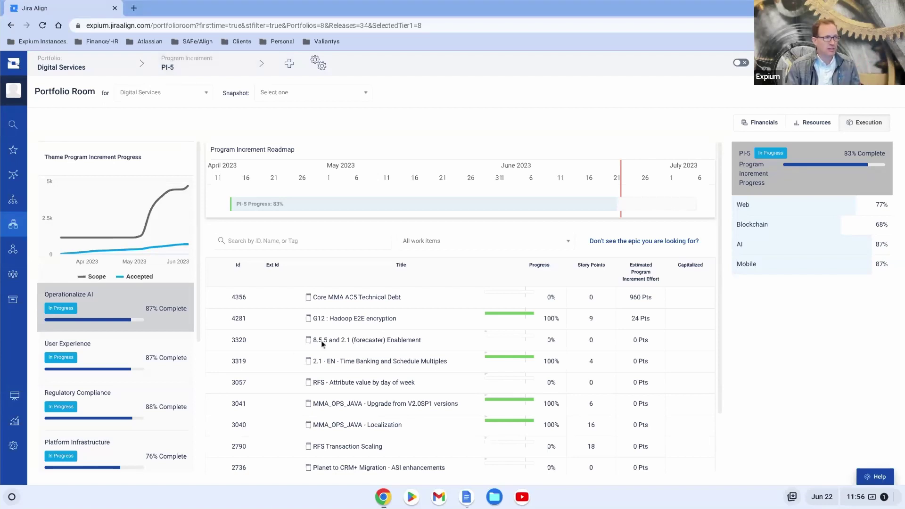
- Review the Portfolio Room's resources view, and its financials view with team cost, theme budget variance and work spend
click(808, 126)
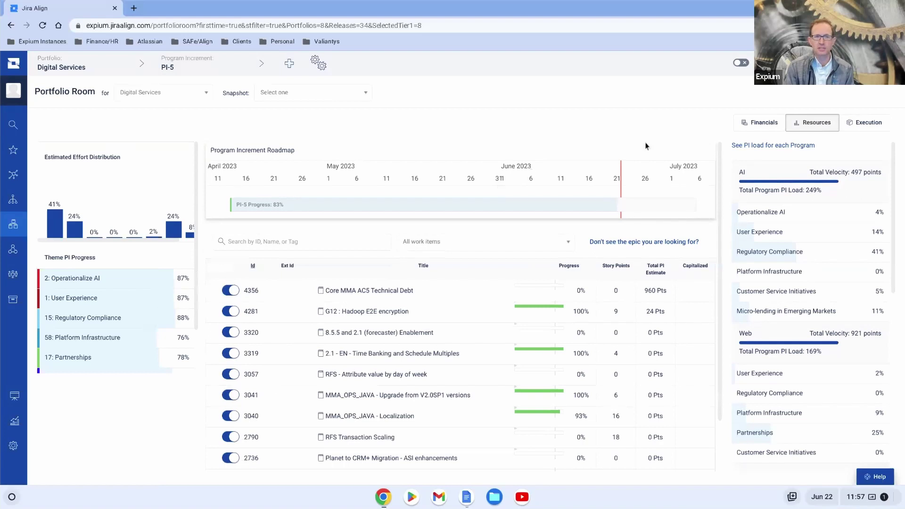
click(758, 125)
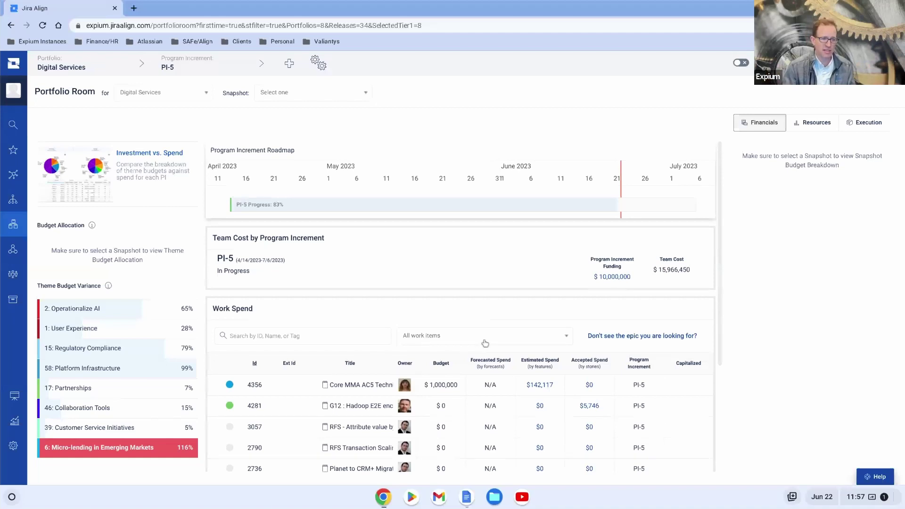
scroll(488, 349, down, 1)
mouse_move(490, 362)
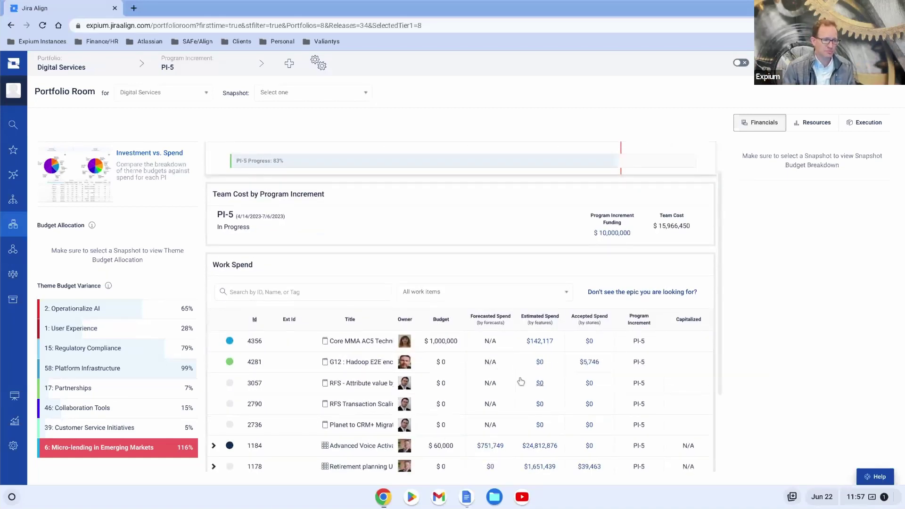
scroll(287, 347, up, 1)
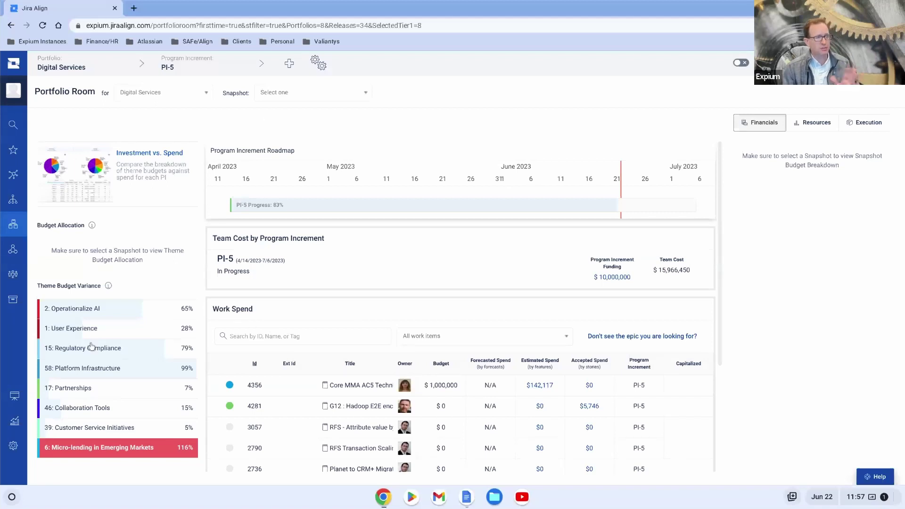
- Open the Product Room and select the Check Scanning App product
click(14, 303)
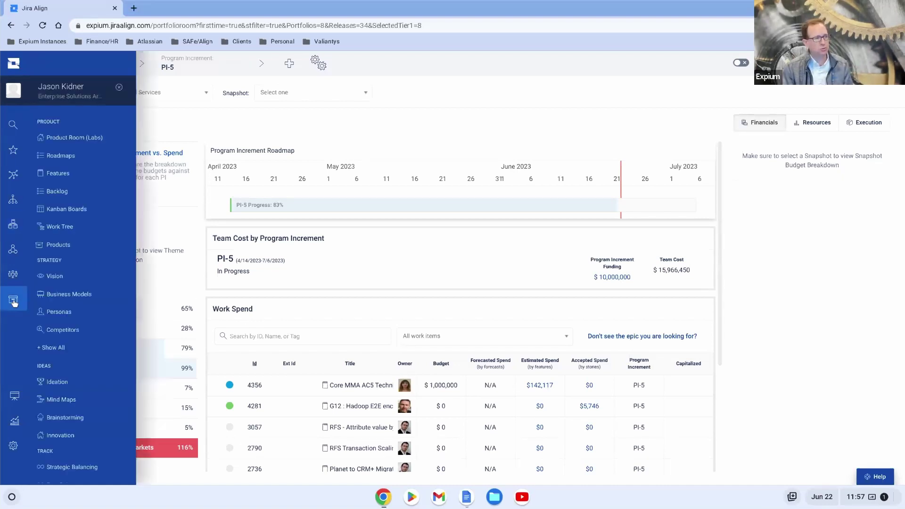
click(59, 155)
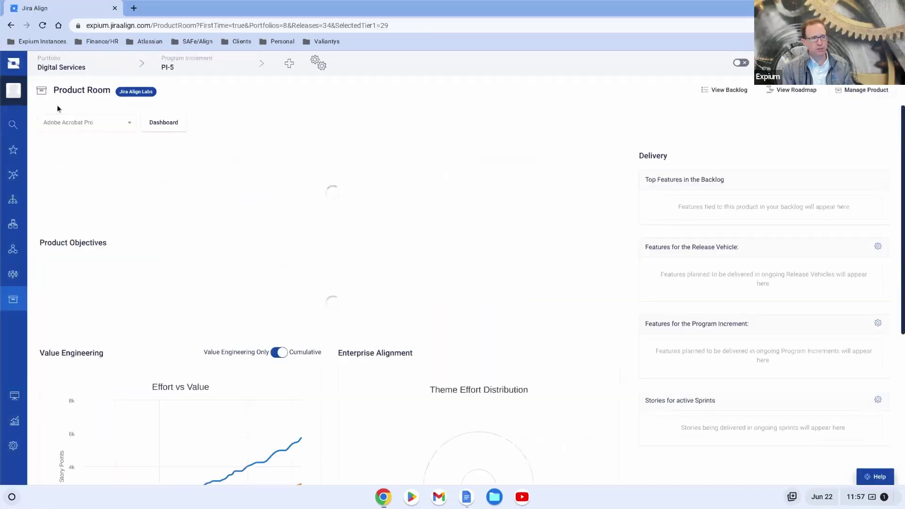
click(80, 129)
scroll(87, 234, down, 3)
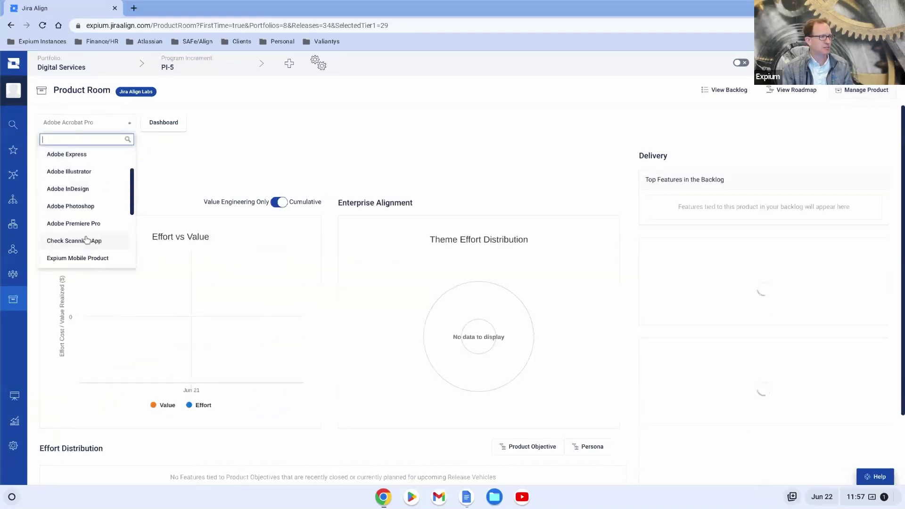
click(74, 233)
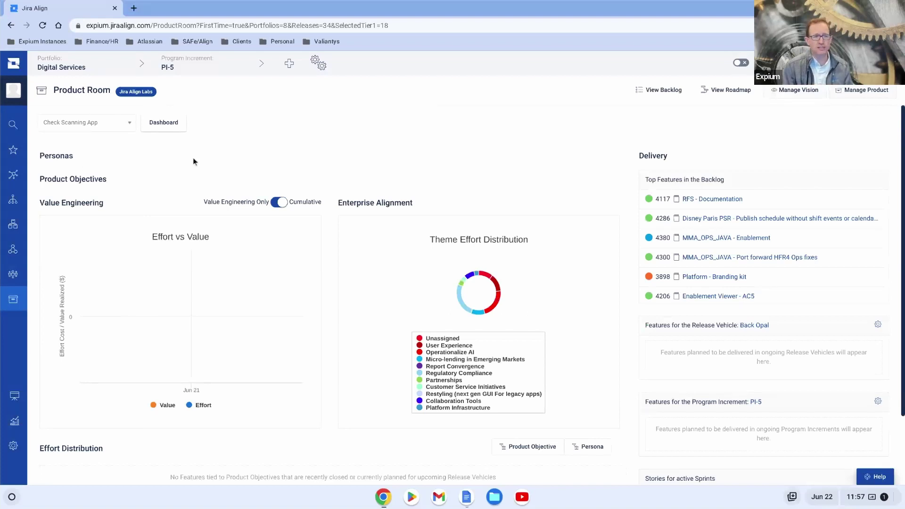
- Look over the Check Scanning App's value engineering, enterprise alignment, effort distribution and delivery sections
scroll(178, 189, down, 1)
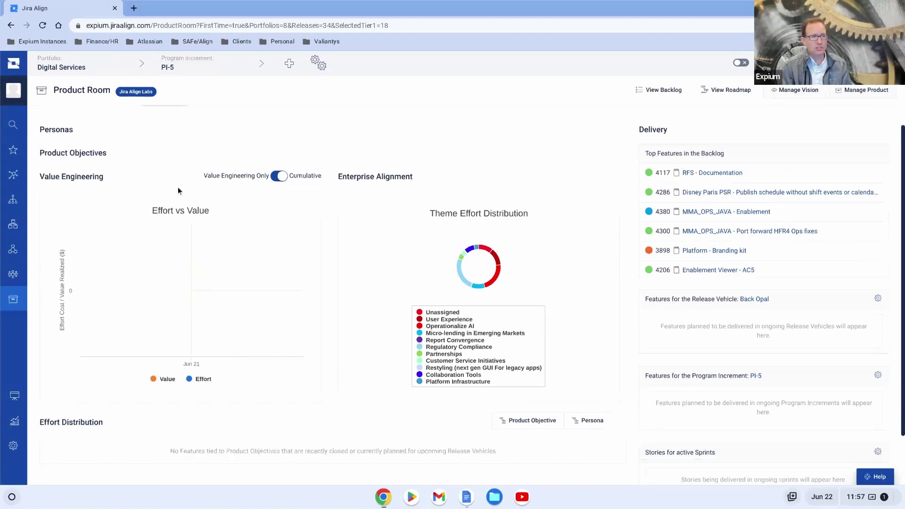
scroll(179, 183, down, 2)
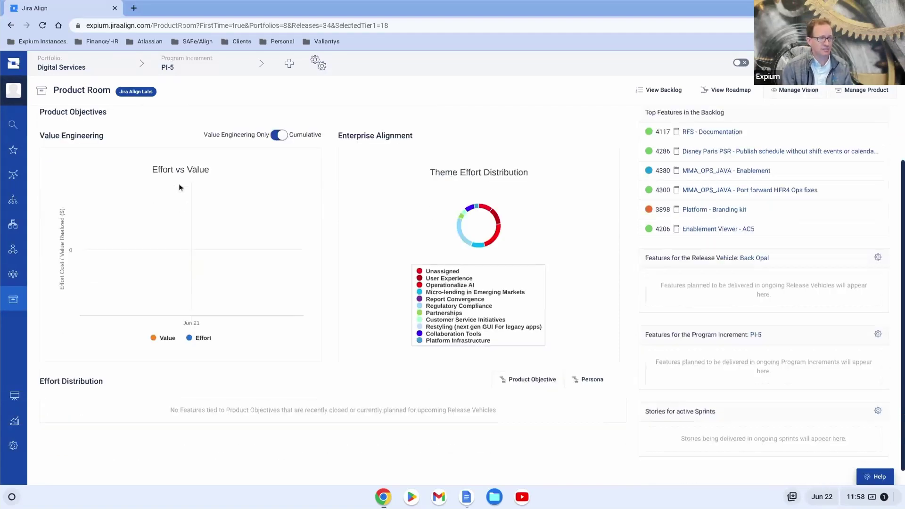
mouse_move(182, 178)
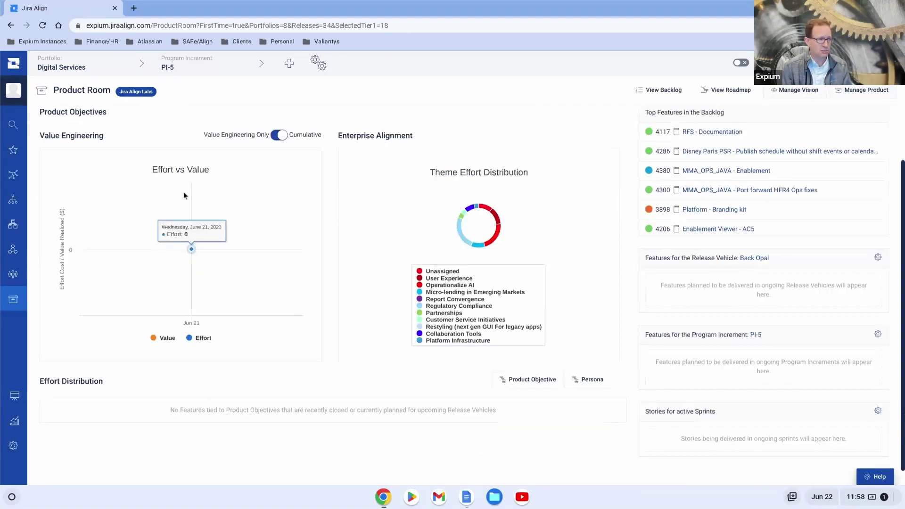
scroll(148, 242, up, 3)
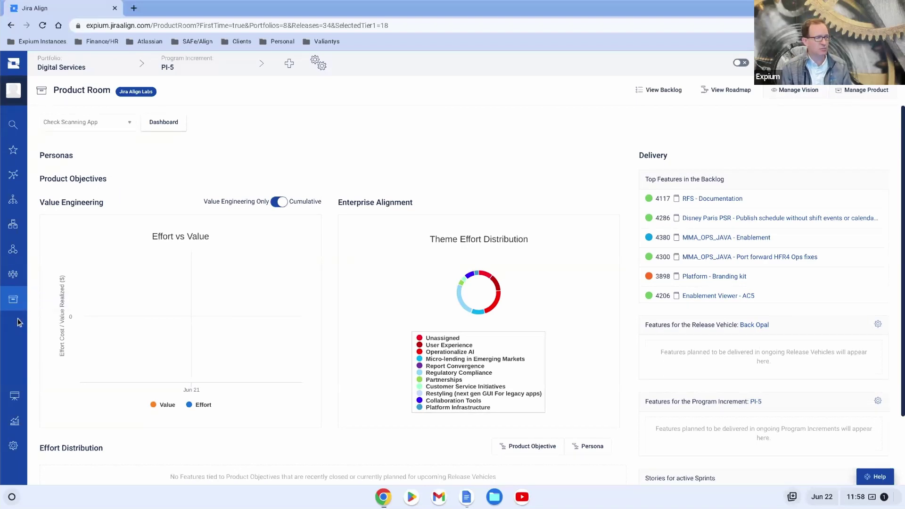
- Open the Reports page and browse the gallery of all available reports
click(19, 427)
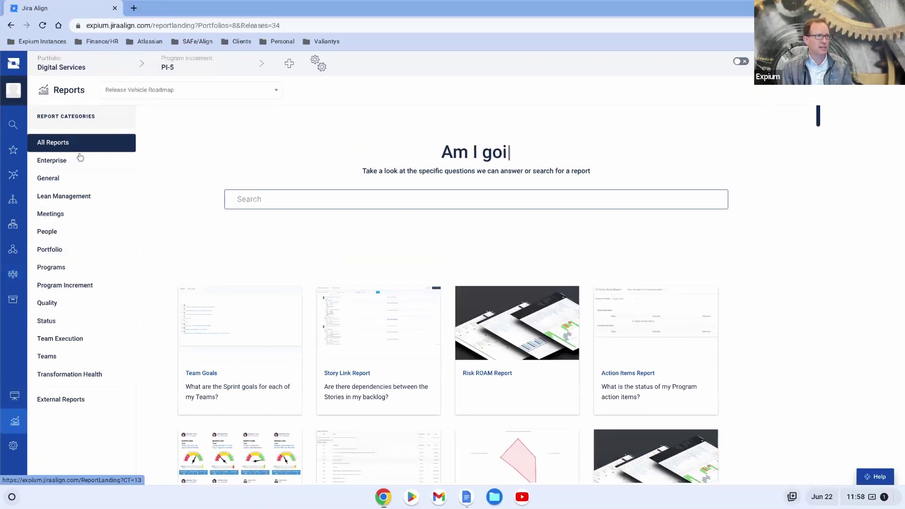
click(264, 195)
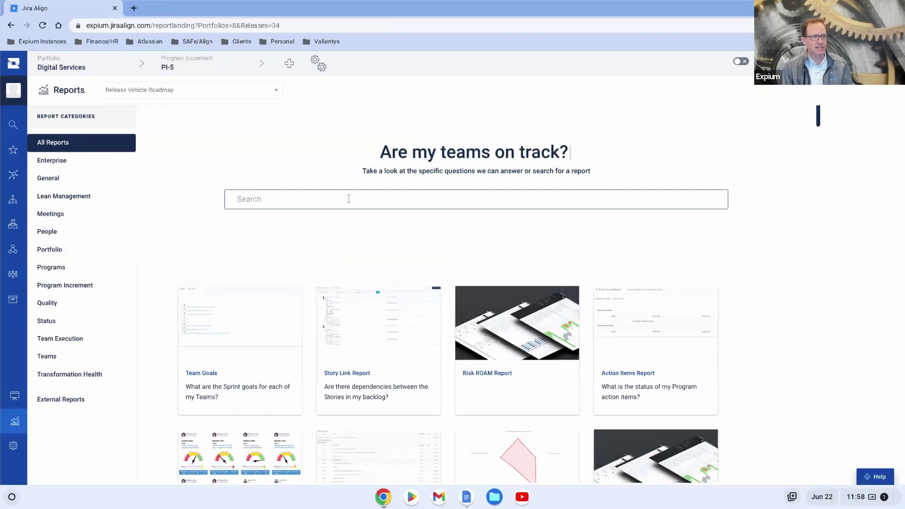
scroll(573, 357, down, 1)
scroll(572, 357, down, 4)
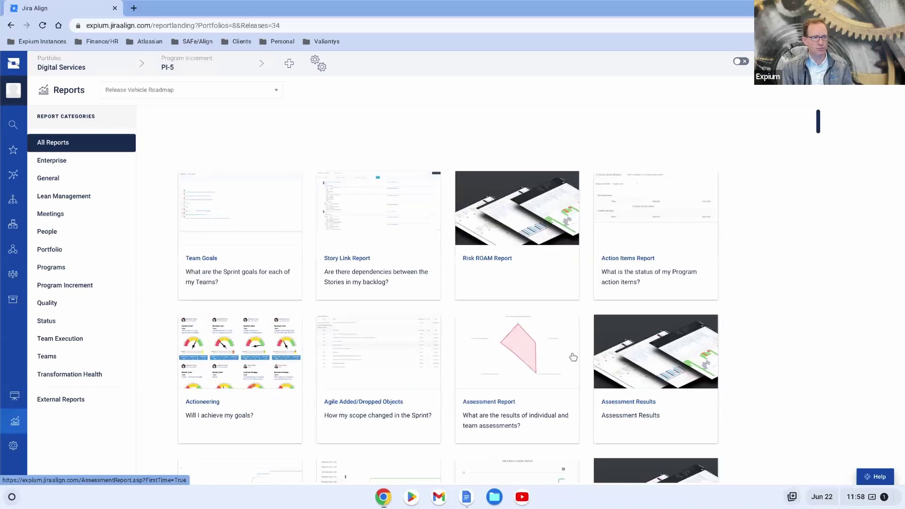
scroll(572, 353, up, 5)
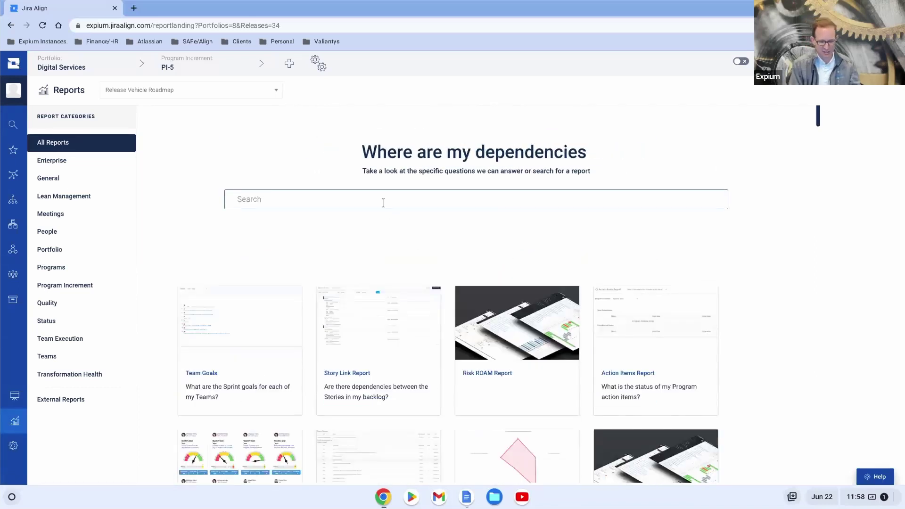
- Search the reports for "status" and open the Program Tracking report on the status of everything in a program
text(status)
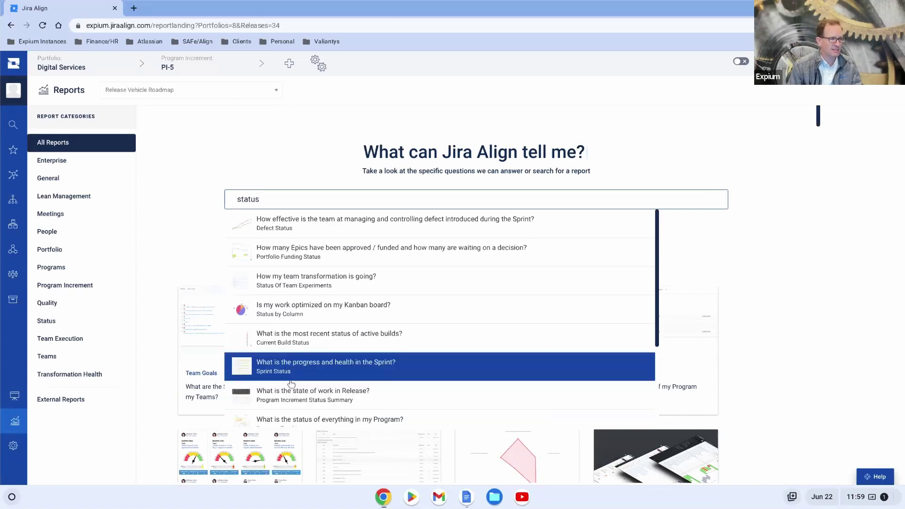
scroll(292, 386, down, 2)
scroll(292, 386, down, 3)
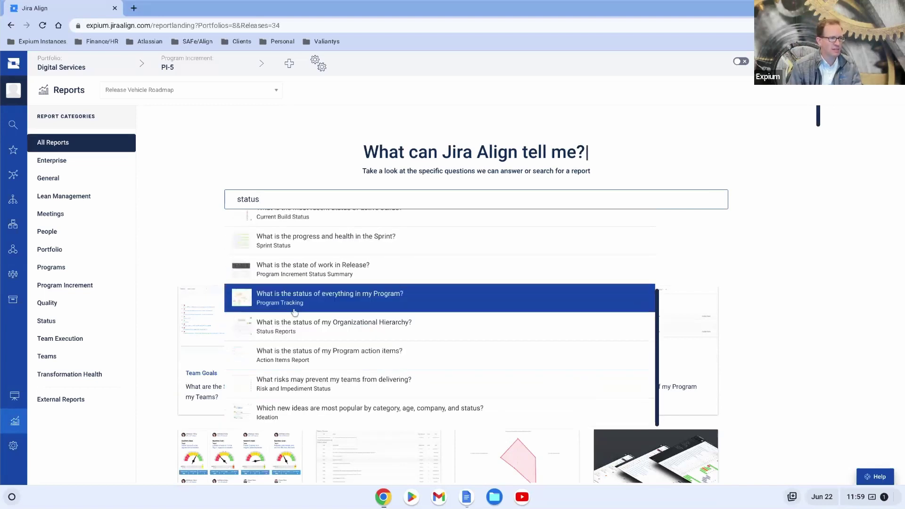
click(292, 301)
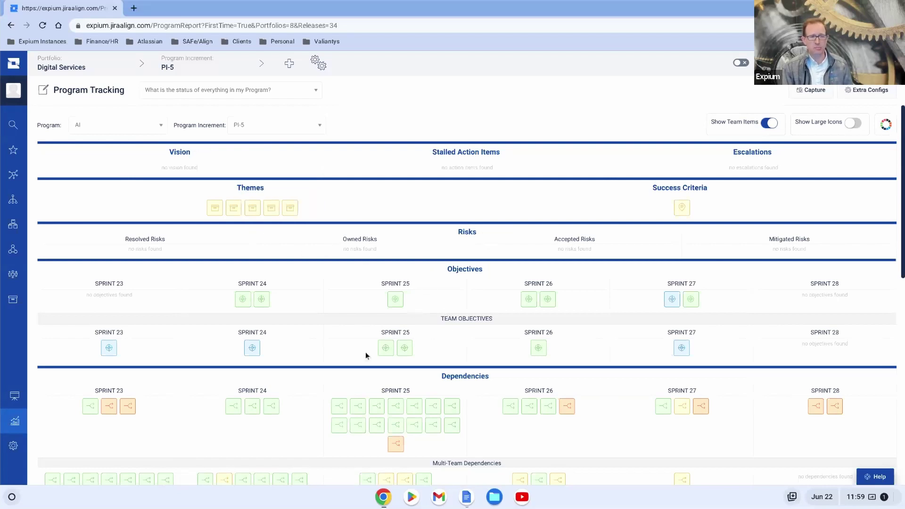
- Examine the AI program's PI-5 tracking report, covering objectives, dependencies, epics, features and impediments
scroll(439, 363, down, 1)
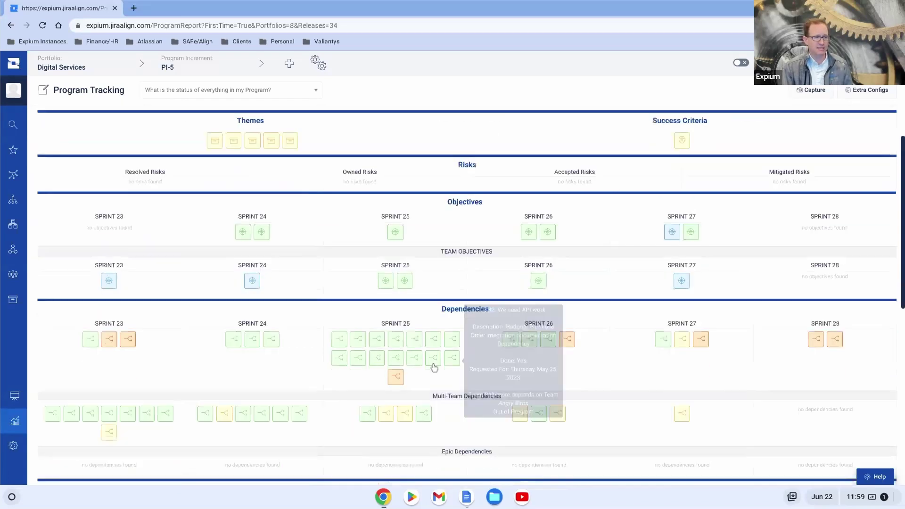
scroll(415, 375, down, 2)
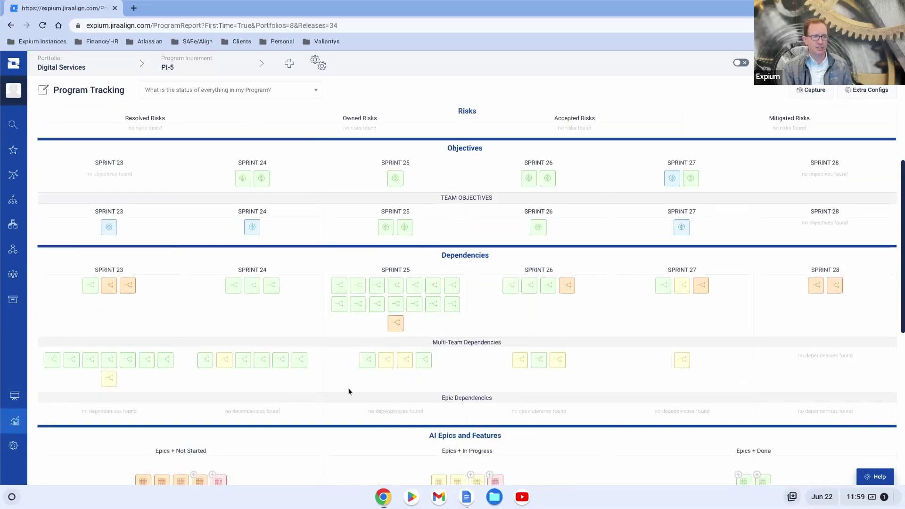
scroll(348, 389, down, 3)
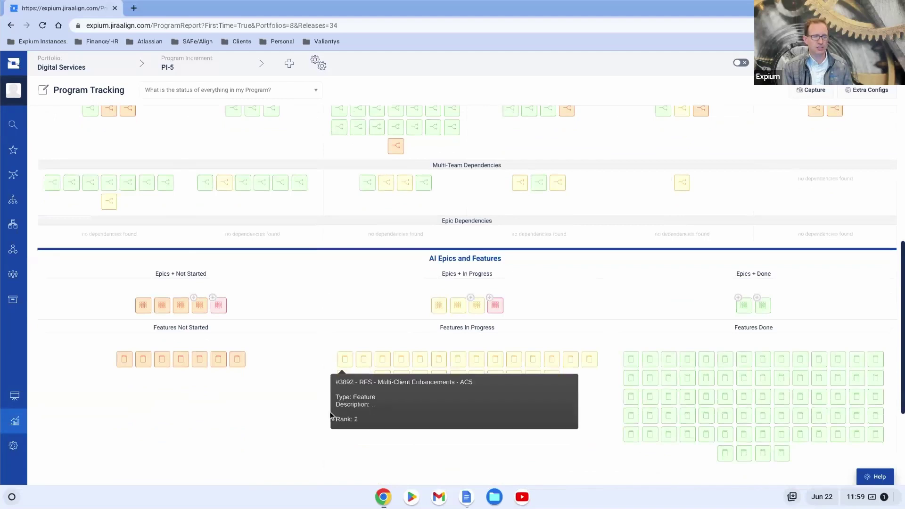
scroll(320, 408, down, 1)
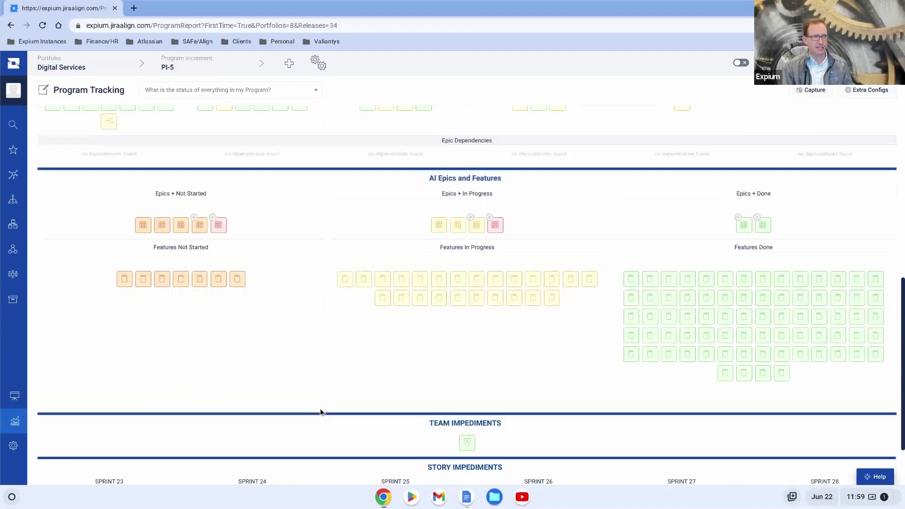
scroll(321, 408, up, 7)
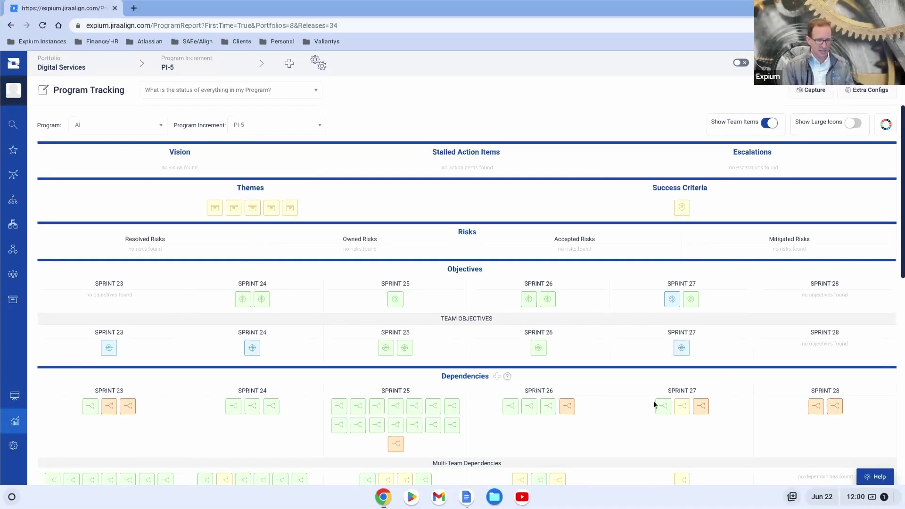
- Switch to the Introduction-to-Jira-Align presentation in Google Slides and advance past Questions to the Upcoming Webinars and Classes slide
key(alt+Tab)
key(alt+Tab)
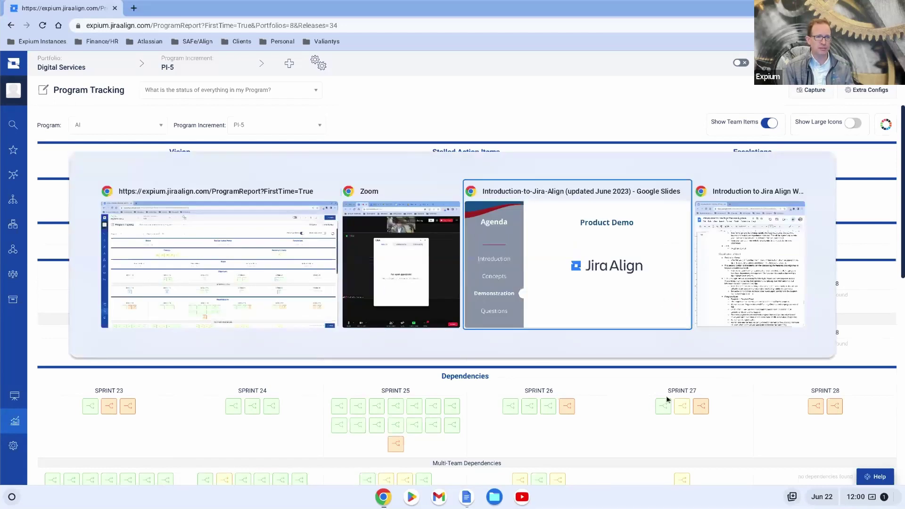
key(Right)
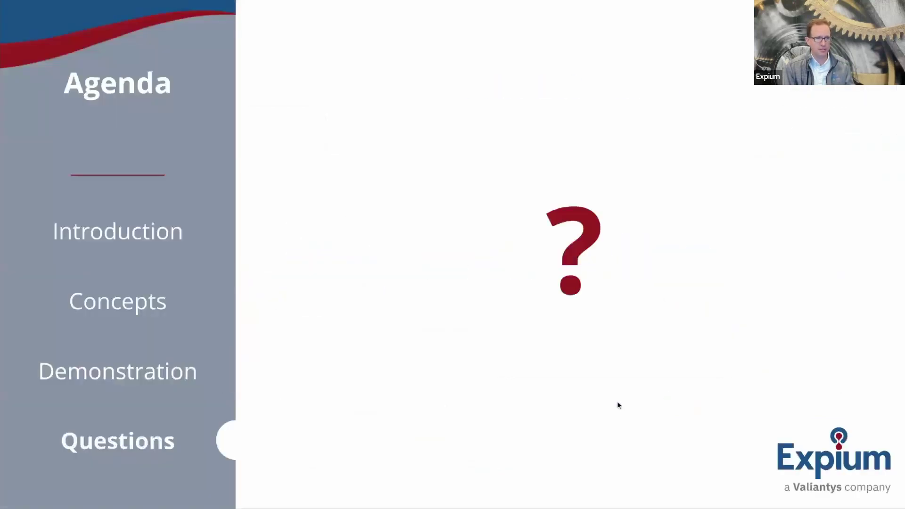
key(Right)
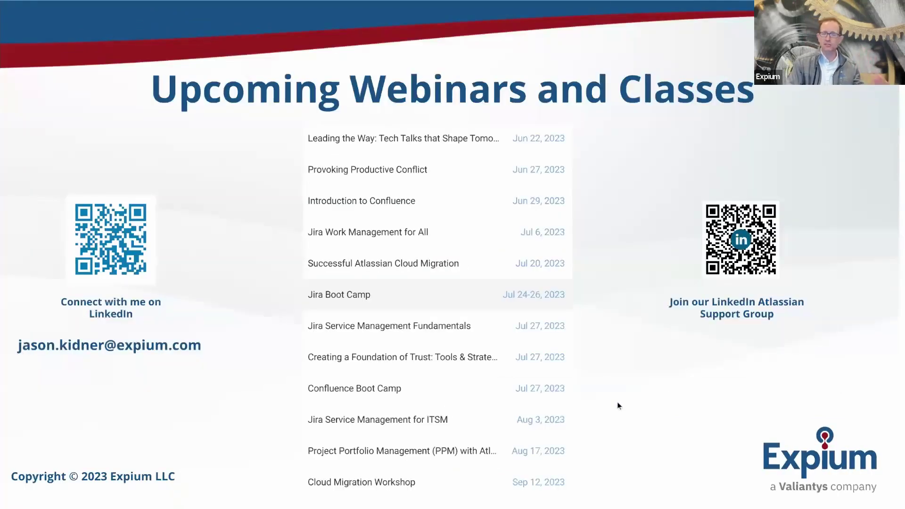